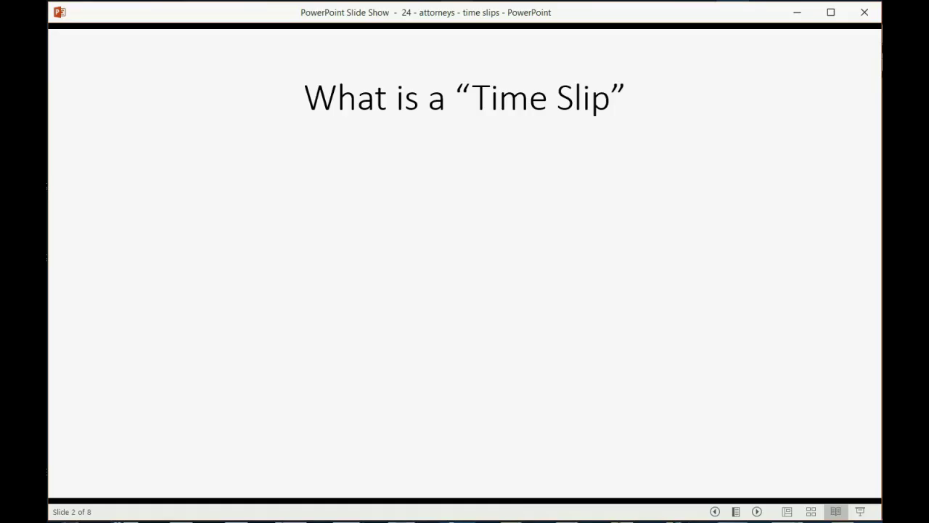
Reveal each bullet defining a time slip on slide 2, then advance to slide 3
key("Right")
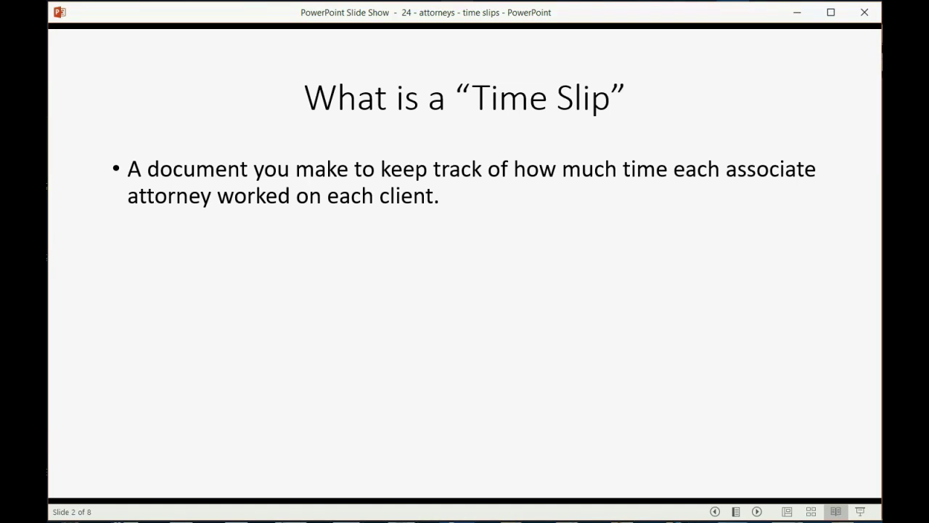
key("Right")
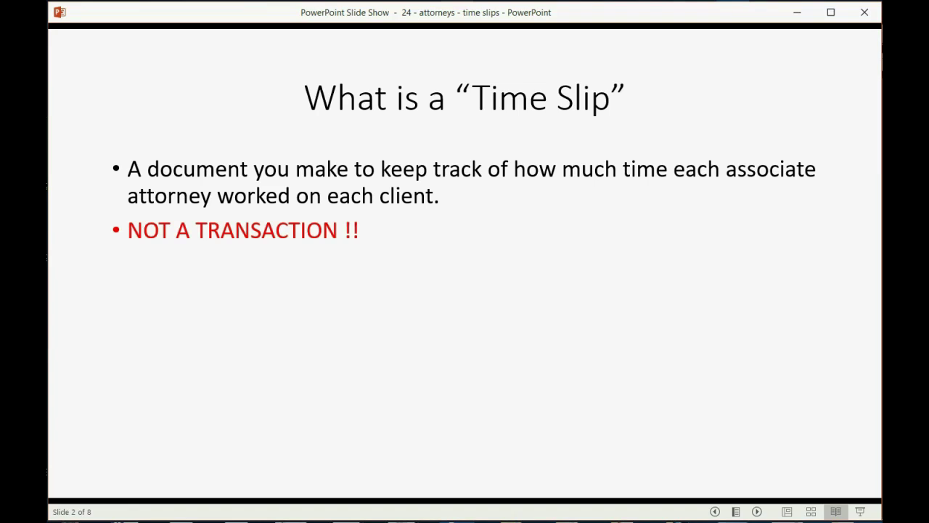
key("Right")
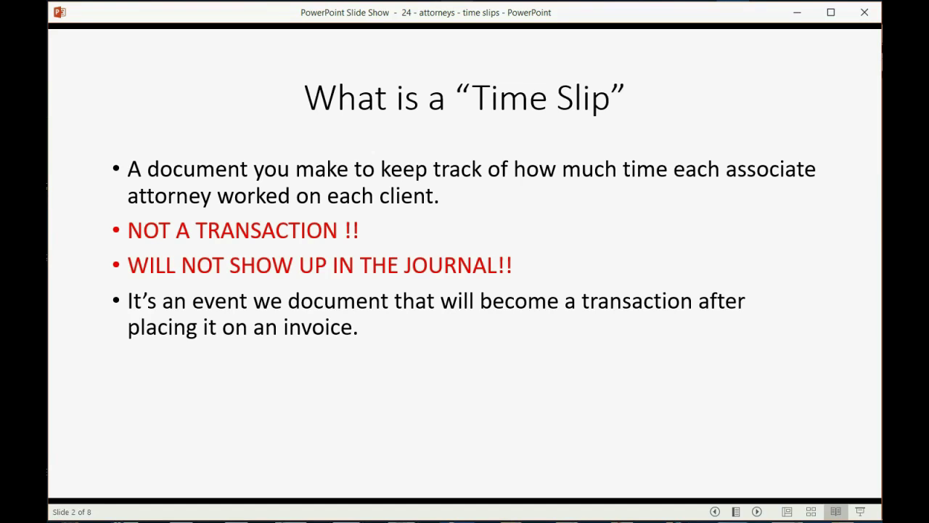
key("Right")
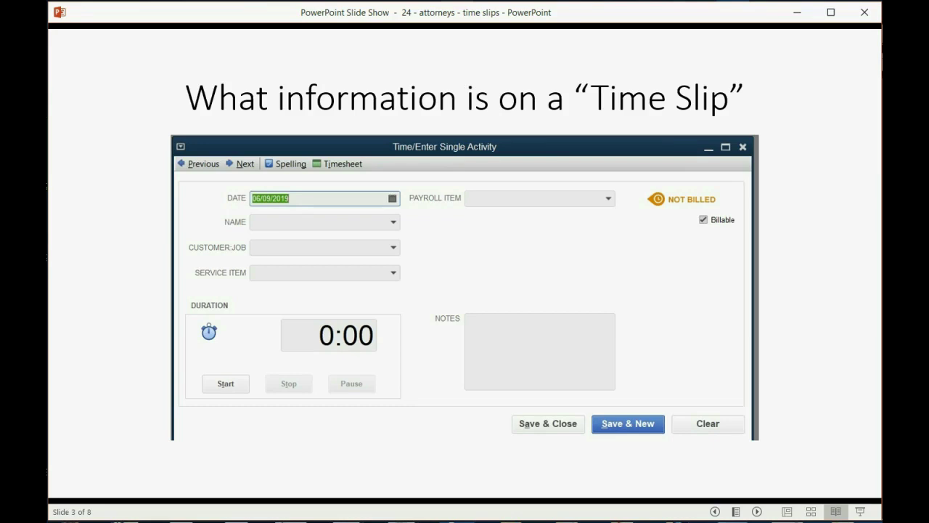
Play slide 3's CUSTOMER:JOB underline and service item warning, then advance to slide 4
key("Right")
key("Right")
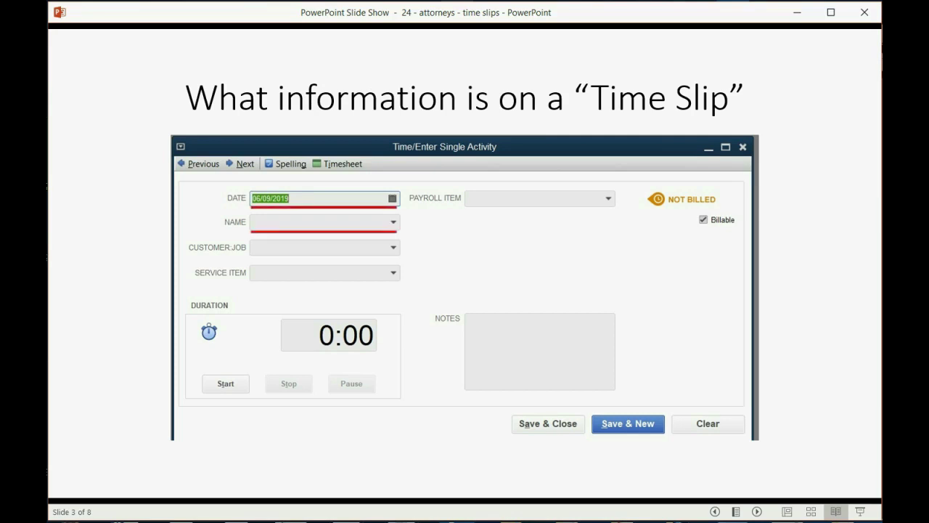
key("Right")
key("Right")
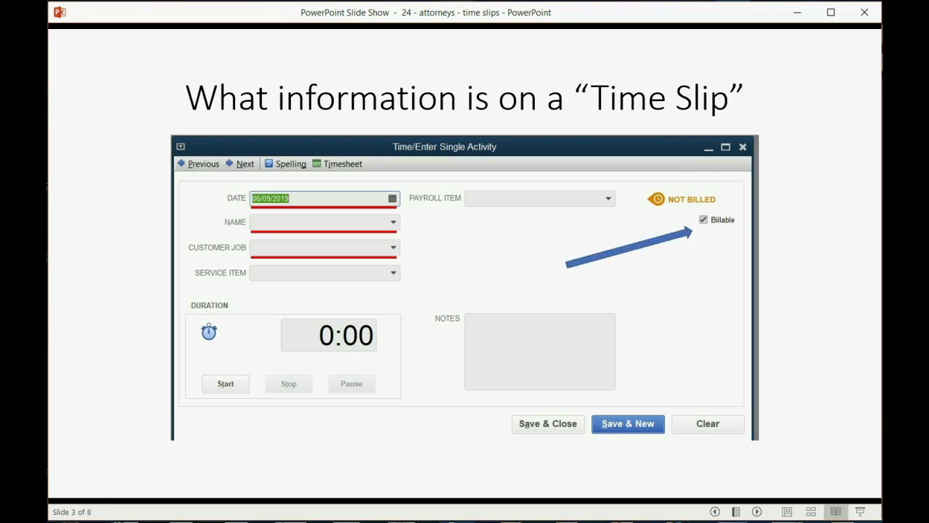
key("Right")
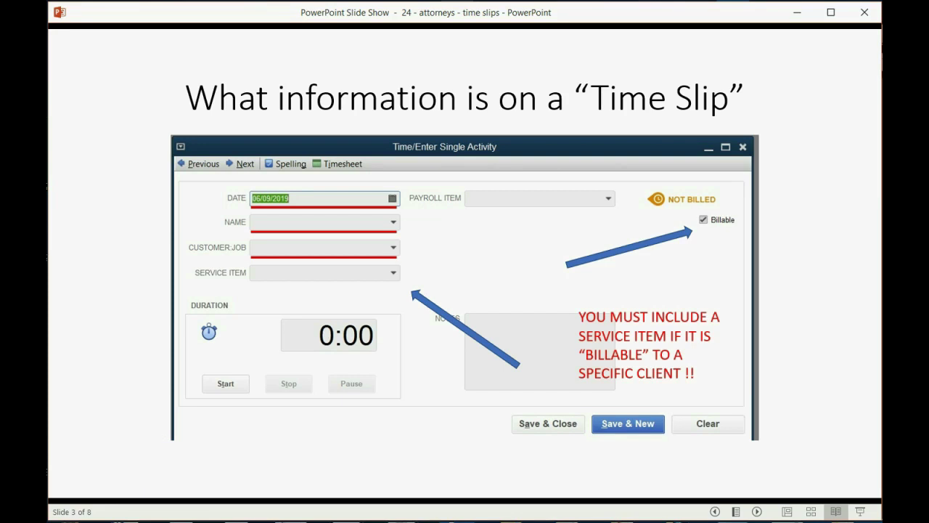
key("Right")
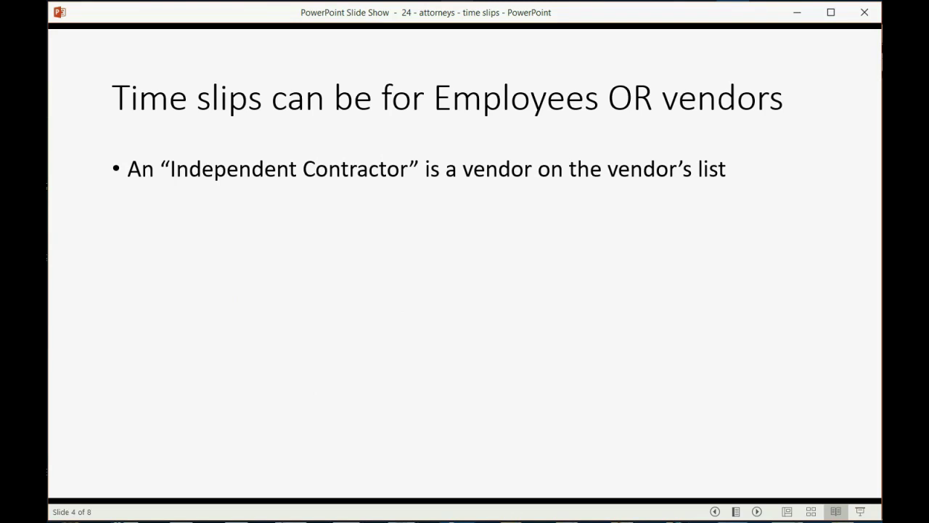
Reveal slide 4's contractor and payroll points, then slide 5's Time by Job Detail point
key("Right")
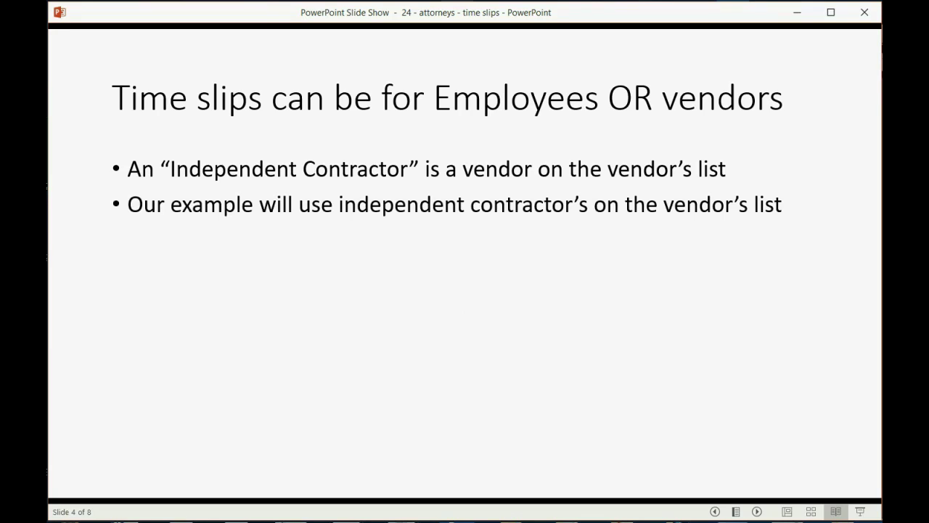
key("Right")
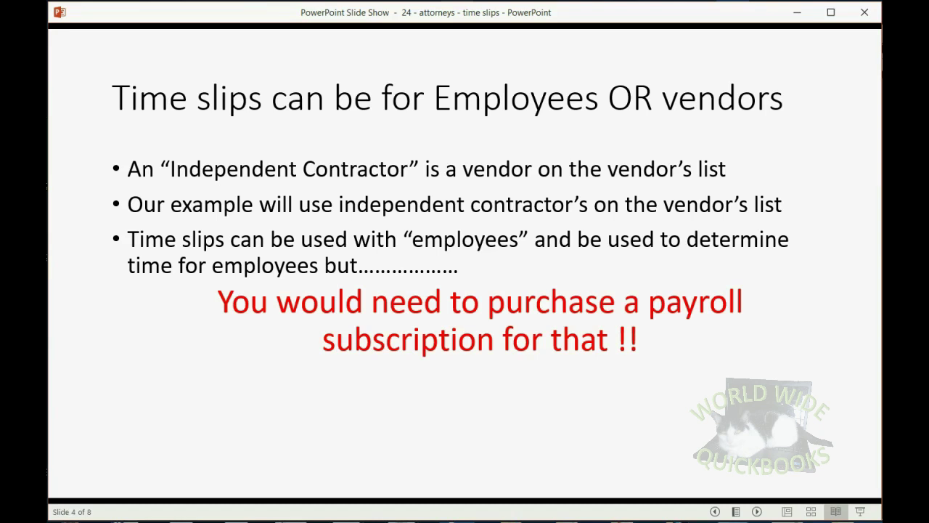
key("Right")
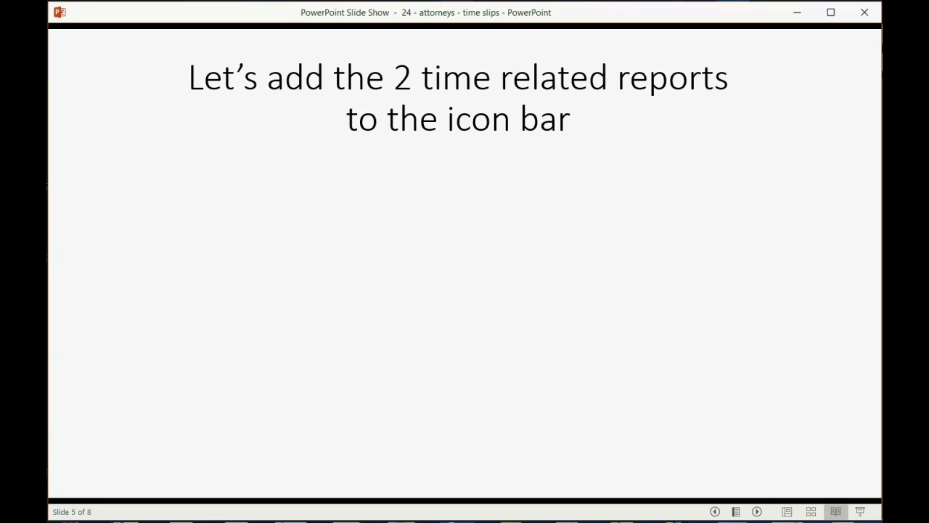
key("Right")
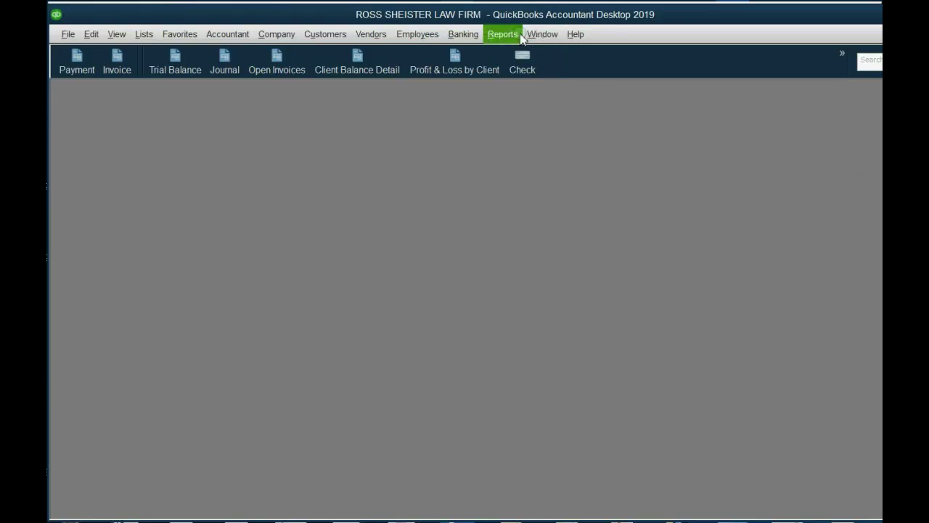
Open the Time by Job Detail report with Dates set to All in a wider window
left_click(474, 37)
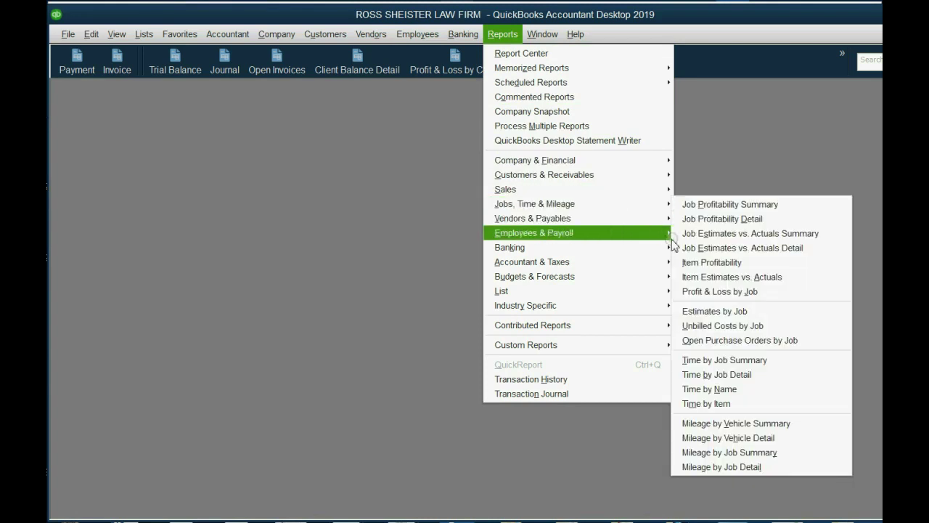
mouse_move(534, 203)
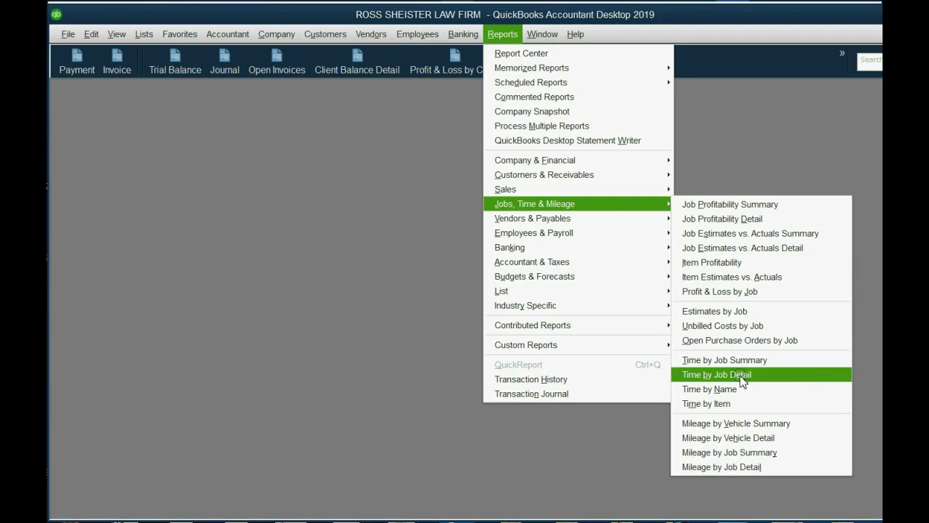
left_click(742, 381)
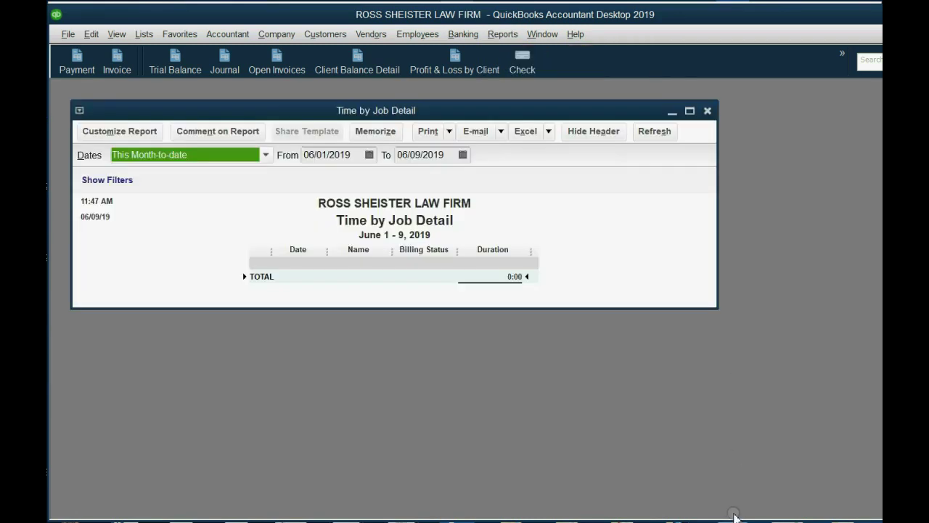
key("alt+Tab")
key("alt+Tab")
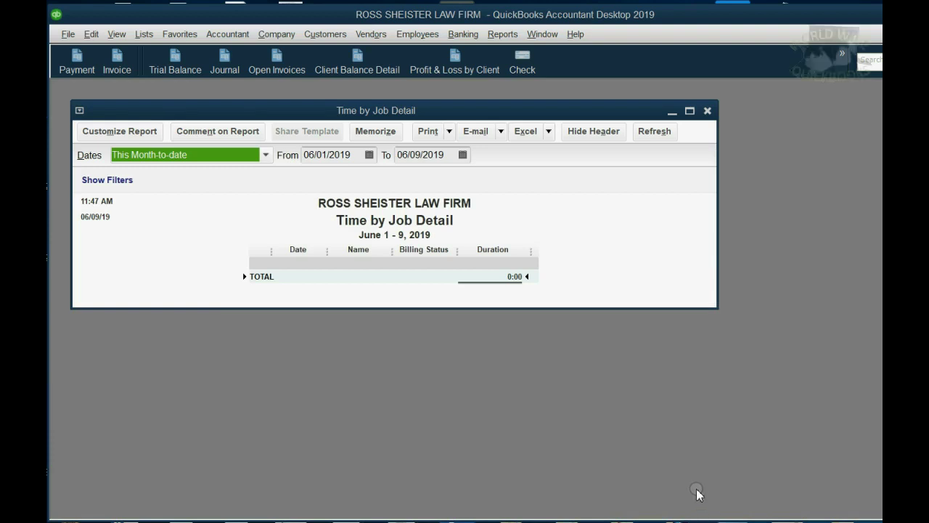
type("a")
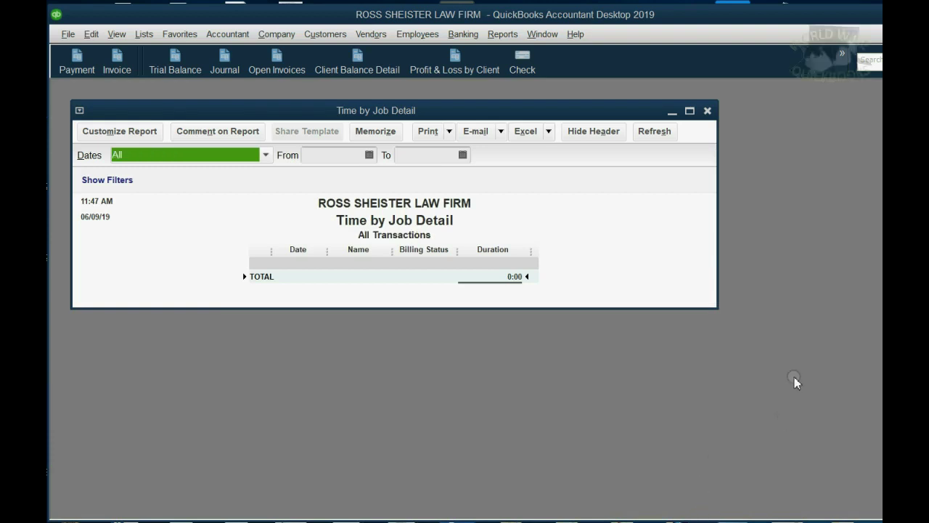
left_click_drag(718, 247, 869, 243)
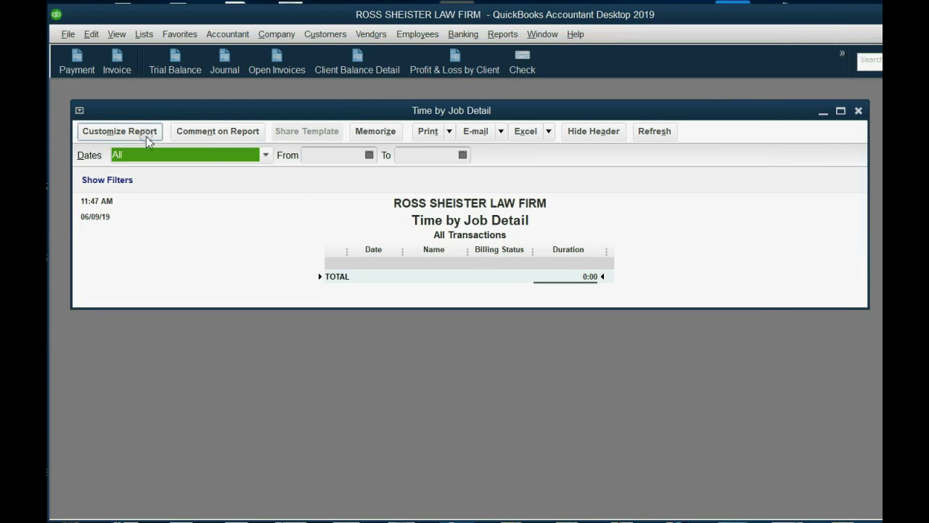
Add a Notes column to the time report and drag it wider
left_click(146, 137)
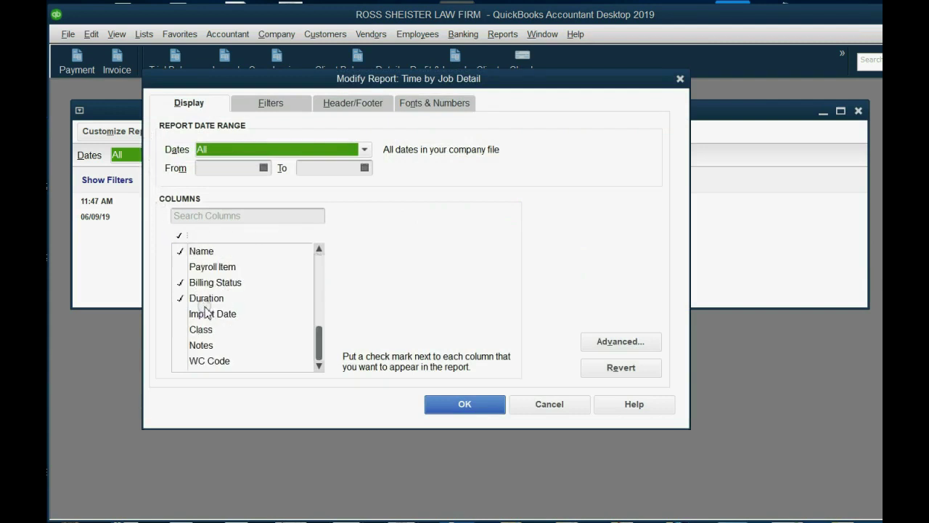
left_click(207, 345)
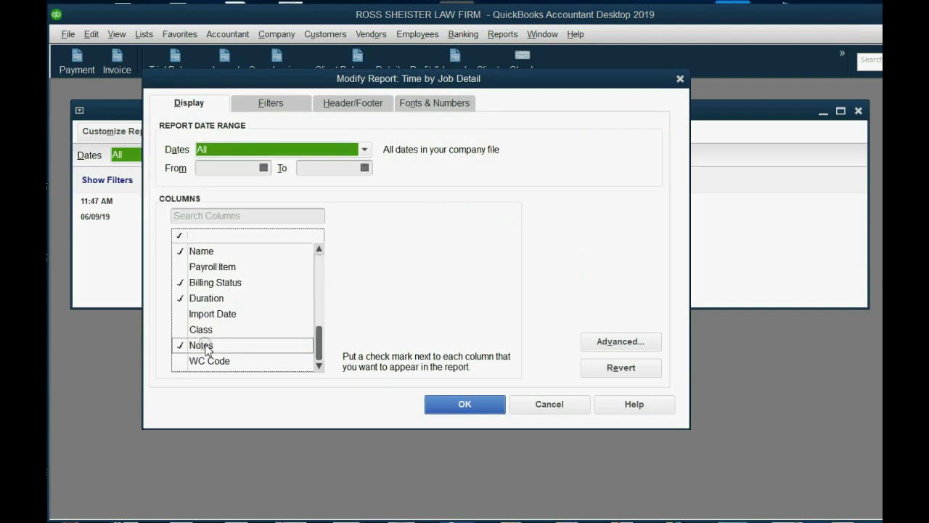
left_click(448, 409)
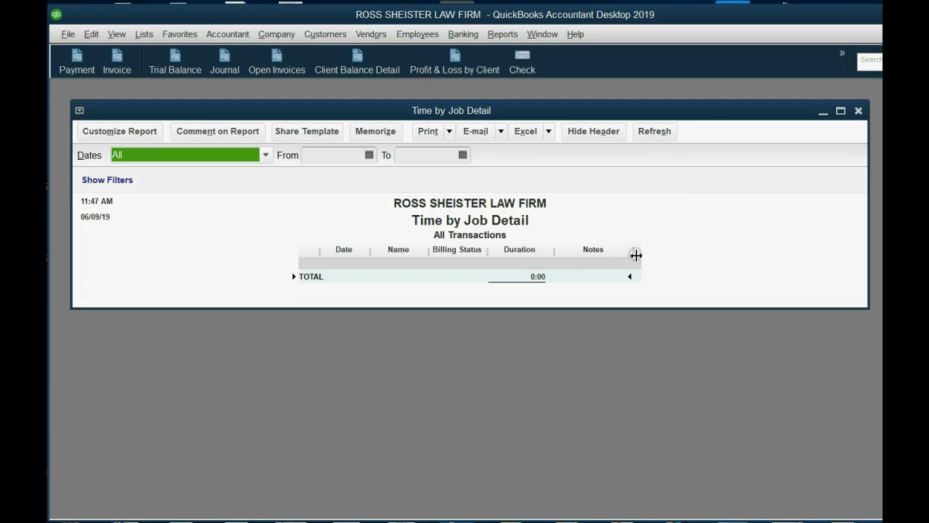
left_click_drag(636, 255, 764, 256)
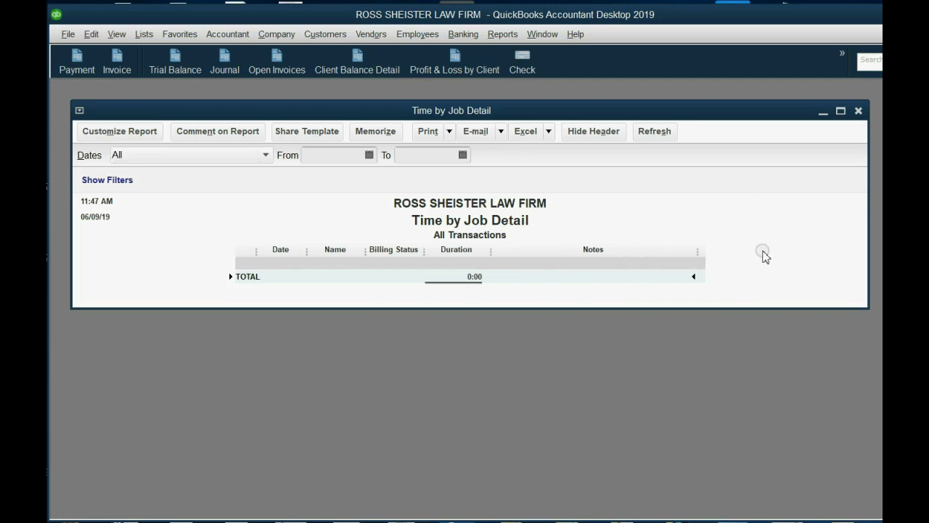
left_click_drag(699, 251, 730, 252)
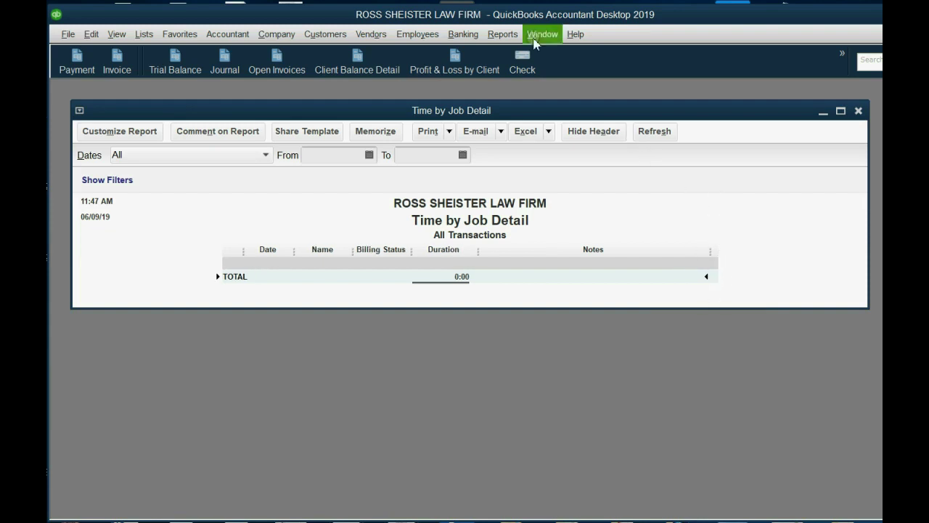
Change the report title in Header/Footer to 'Time by Client'
left_click(147, 137)
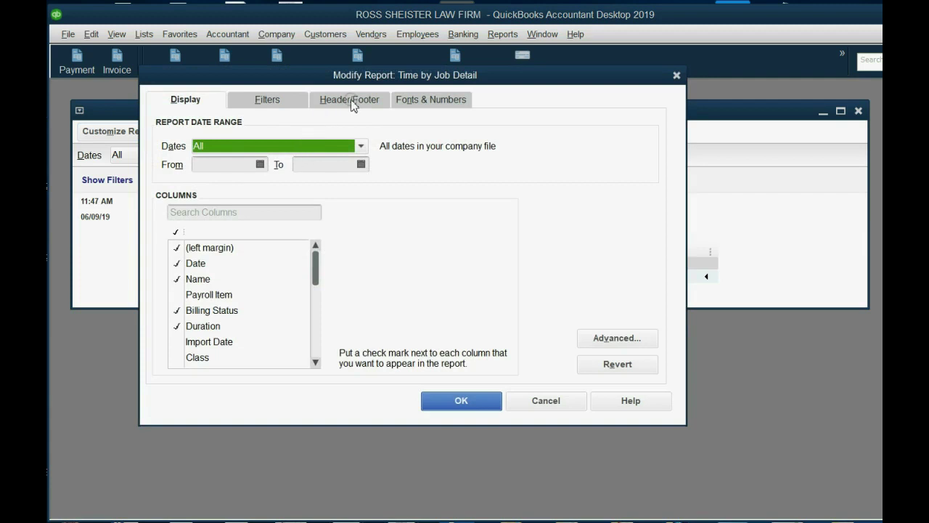
left_click(352, 102)
left_click(302, 167)
left_click_drag(303, 167, 359, 167)
key("BackSpace")
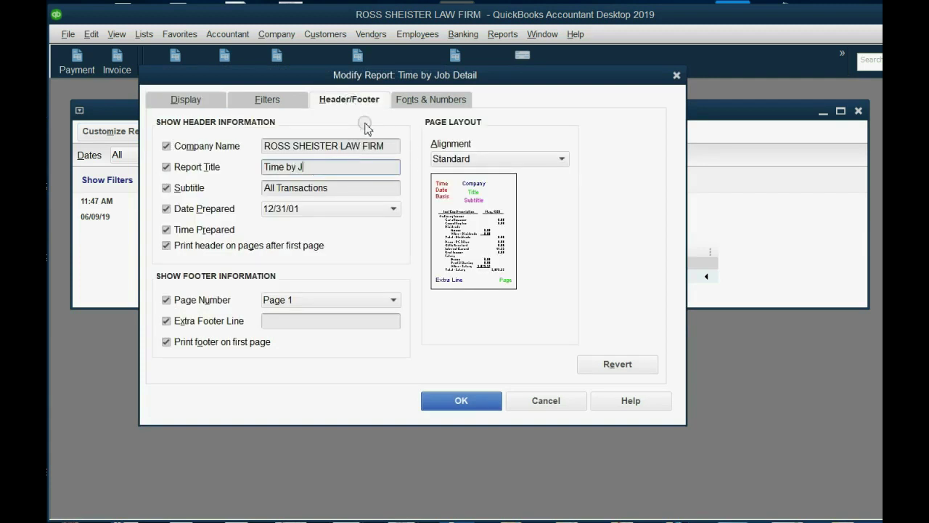
key("BackSpace")
type("Client")
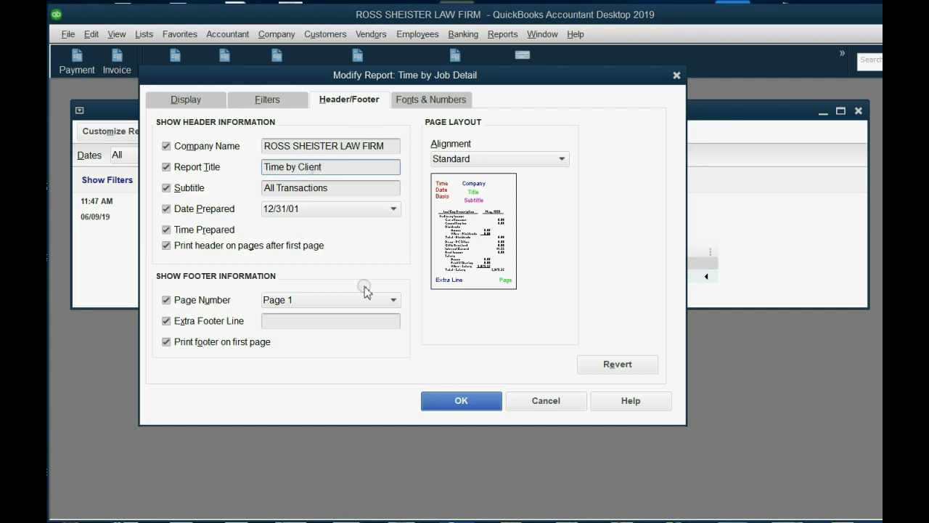
left_click(460, 403)
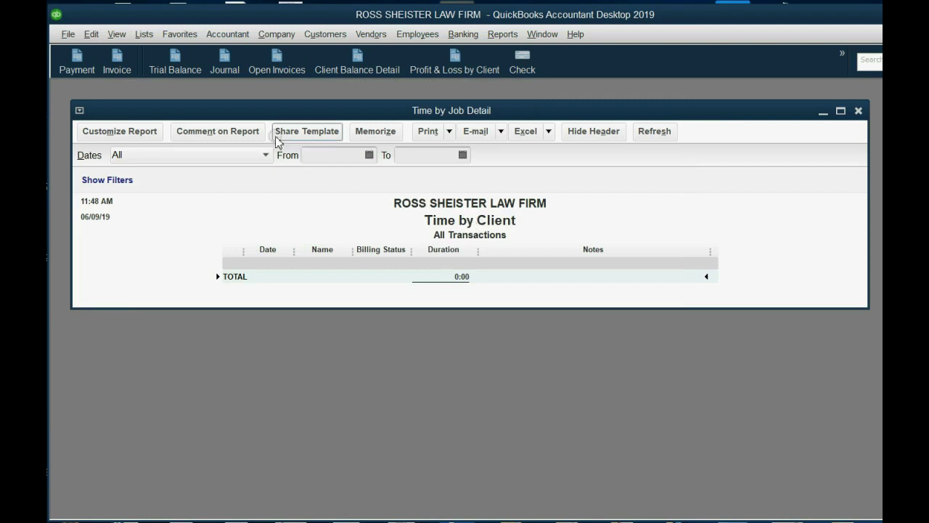
Add the report to the icon bar labelled 'Time by Client Detail'
left_click(117, 35)
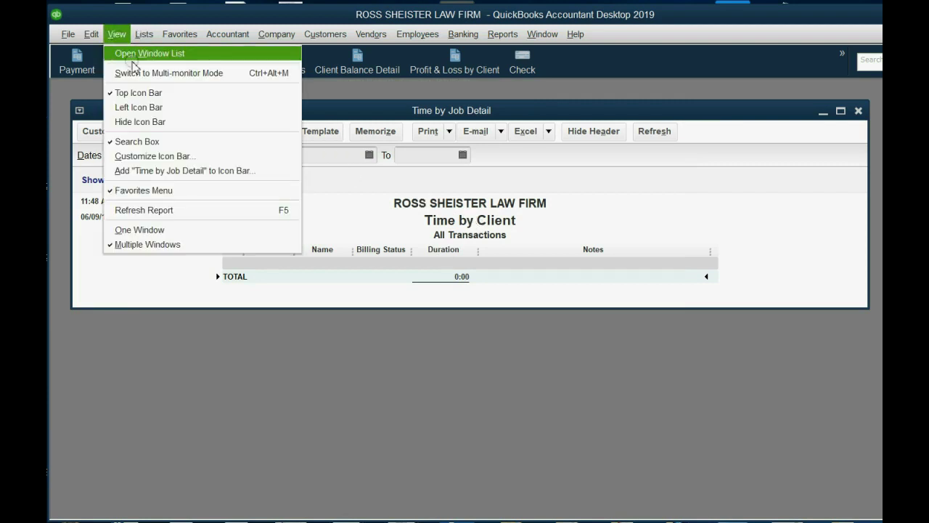
left_click(197, 168)
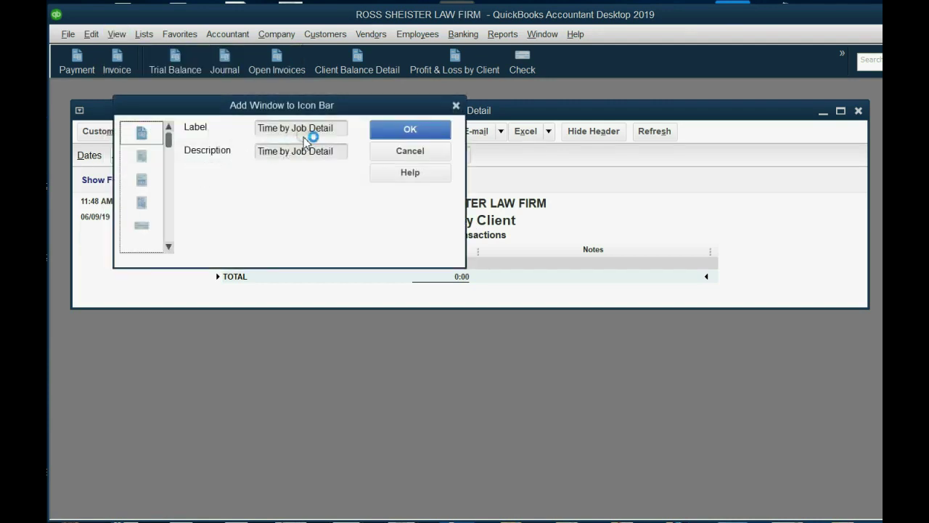
double_click(302, 128)
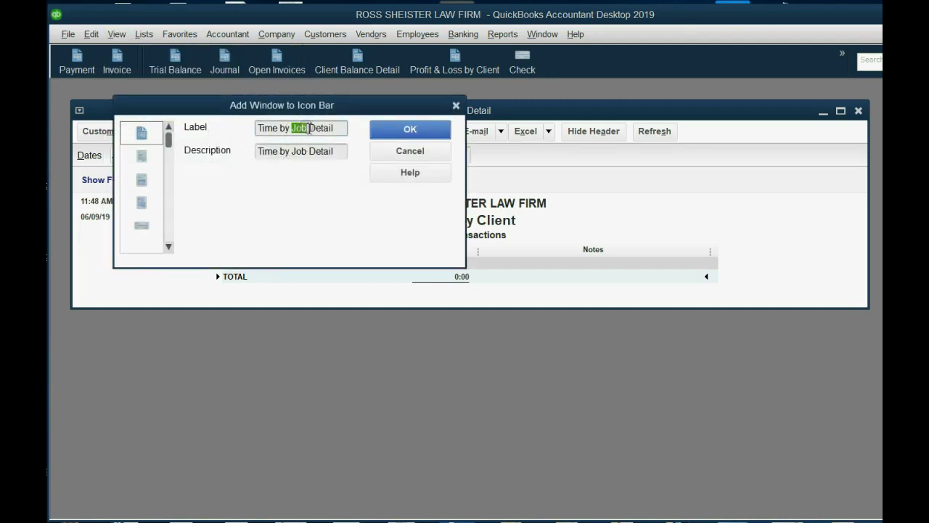
type("Client")
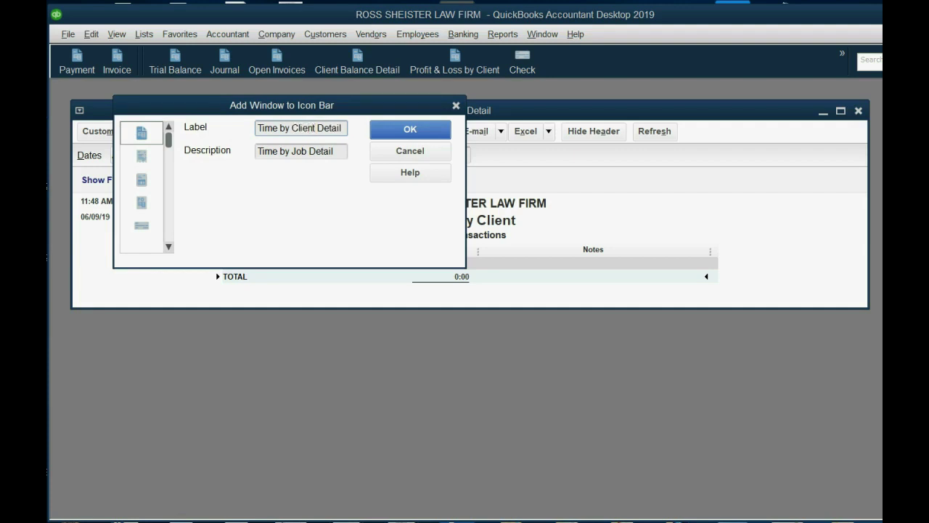
left_click(406, 131)
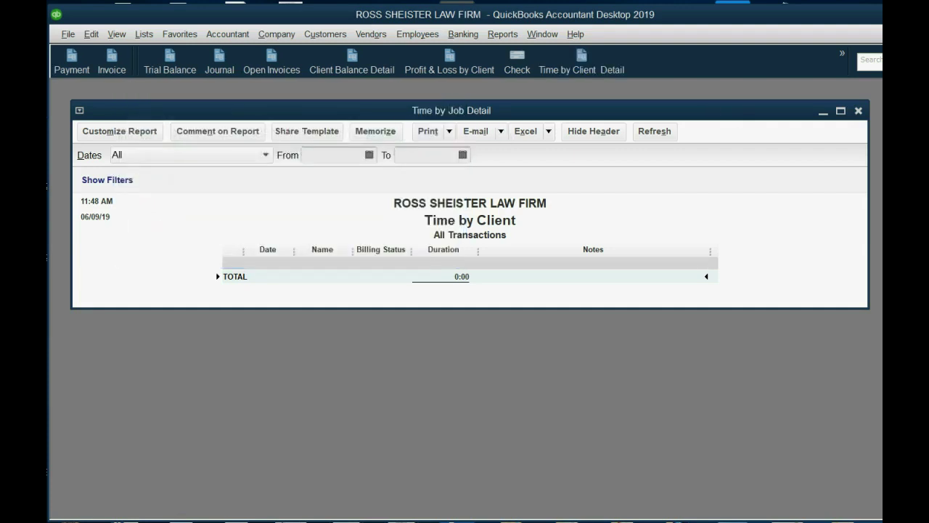
Close the report, reopen it from the new shortcut, then close it again
left_click(860, 110)
left_click(600, 68)
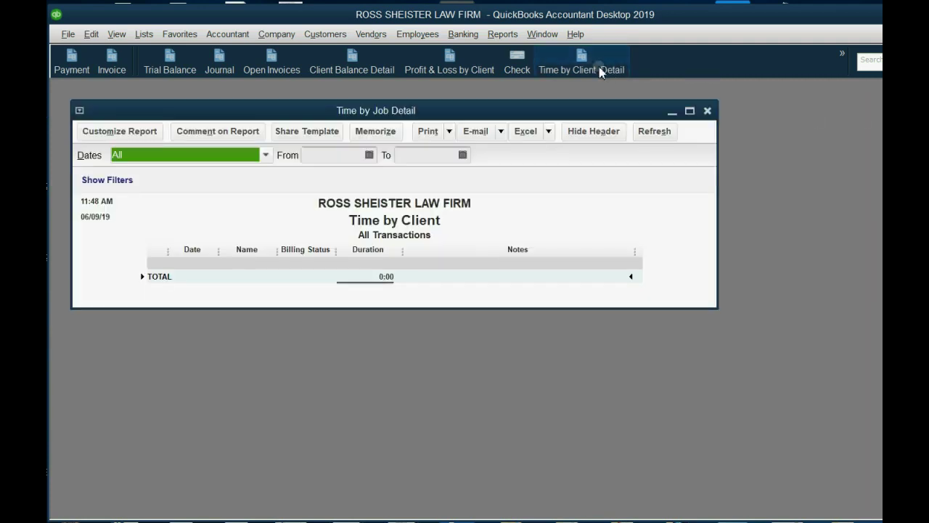
left_click(709, 113)
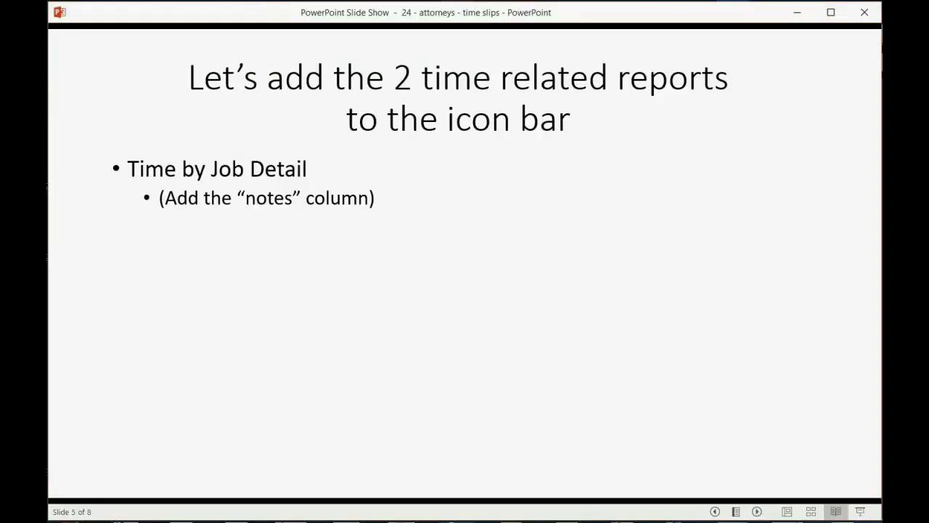
Reveal the next slide bullet and open the Time by Name report for all dates, taller
key("space")
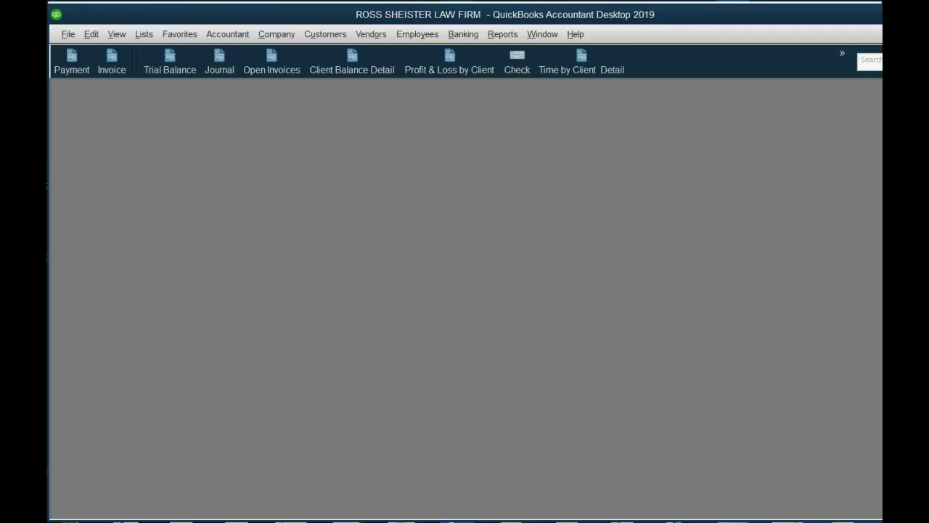
left_click(501, 36)
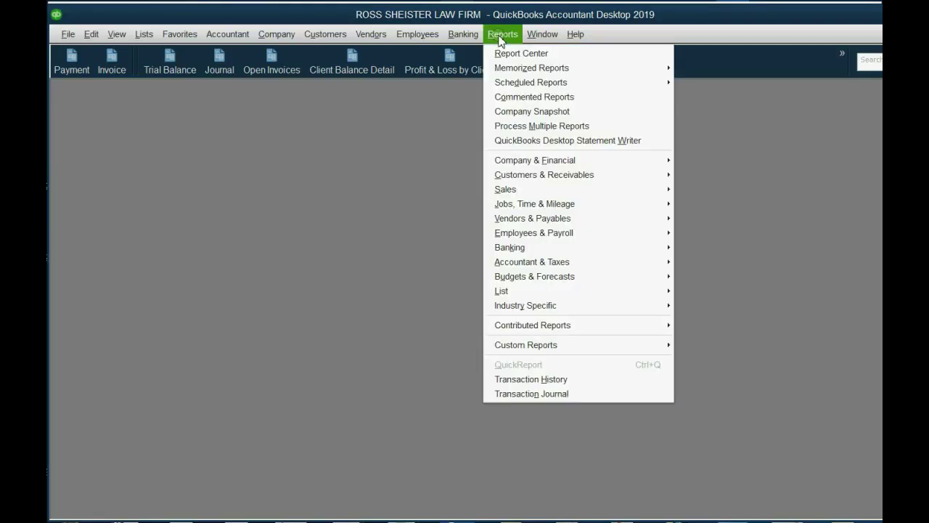
mouse_move(534, 204)
left_click(749, 389)
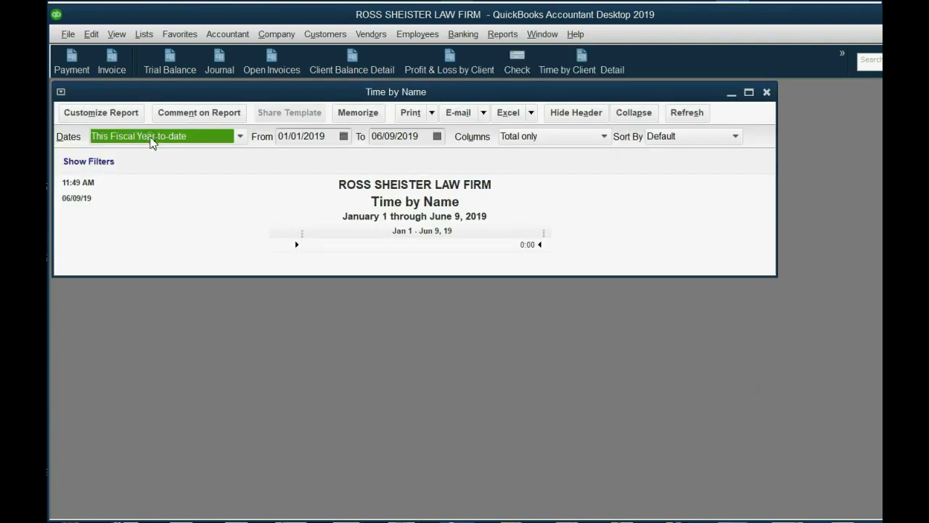
type("a")
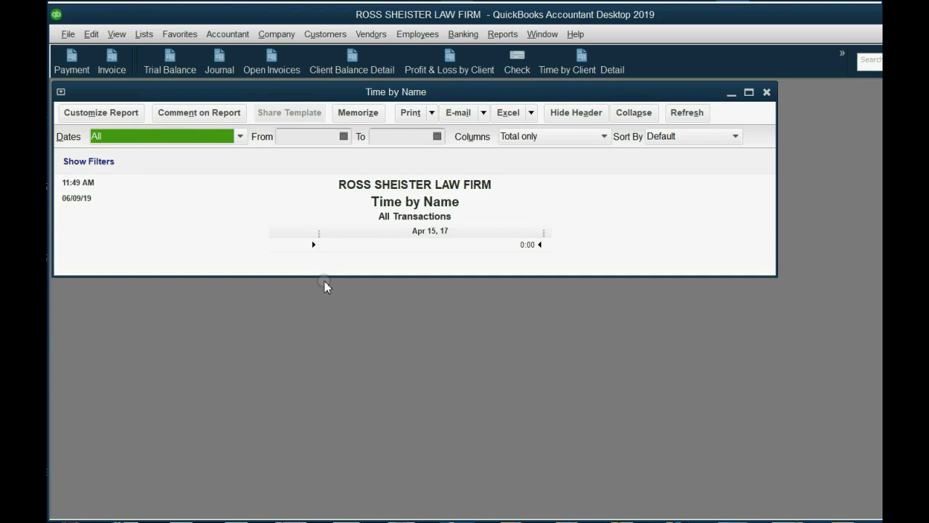
left_click_drag(322, 277, 320, 387)
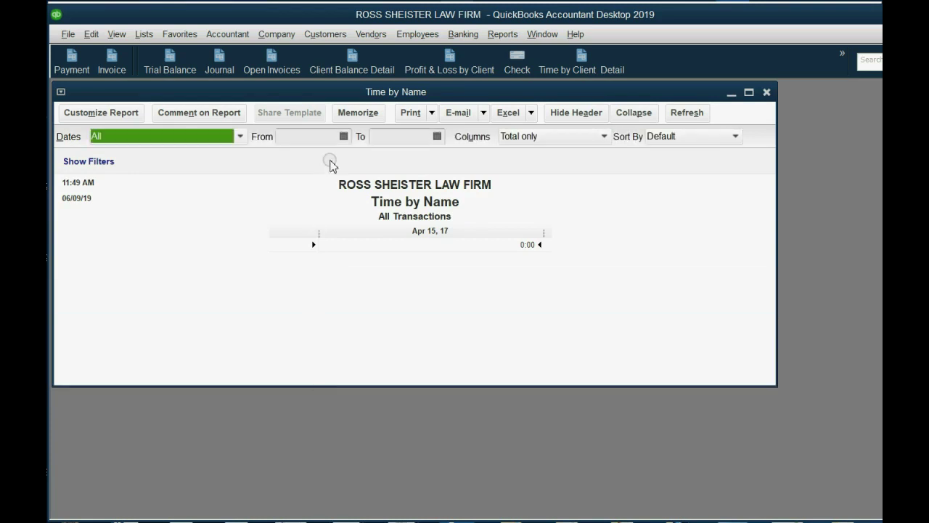
left_click(416, 139)
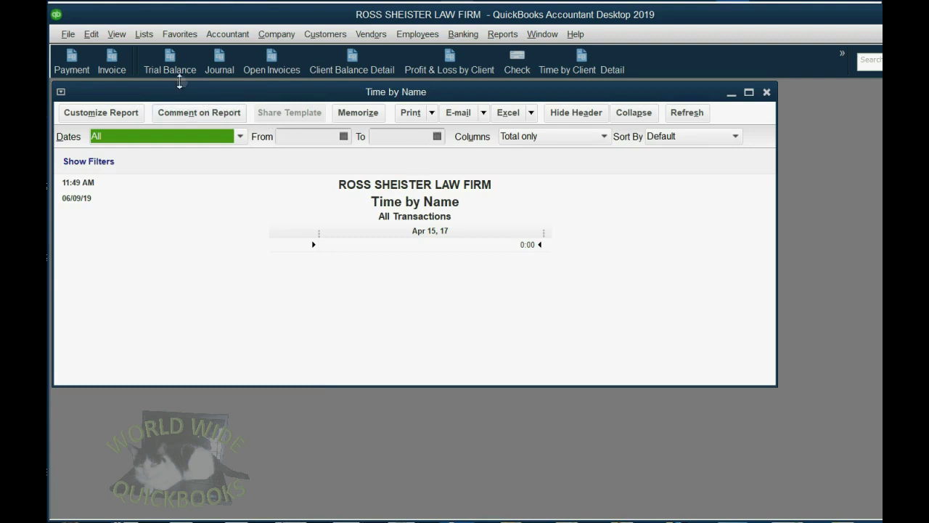
Add Time by Name to the icon bar, then reveal the Ben and Lanna slide bullets
left_click(115, 36)
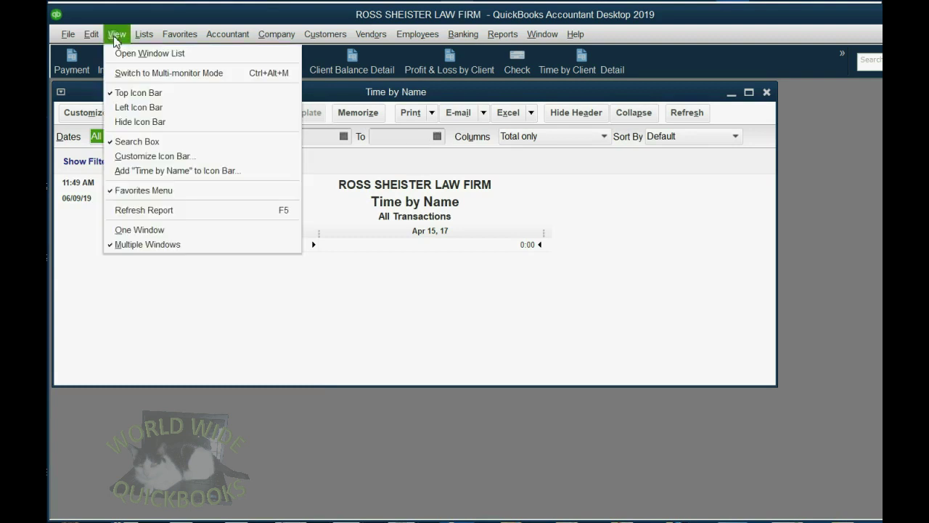
left_click(176, 171)
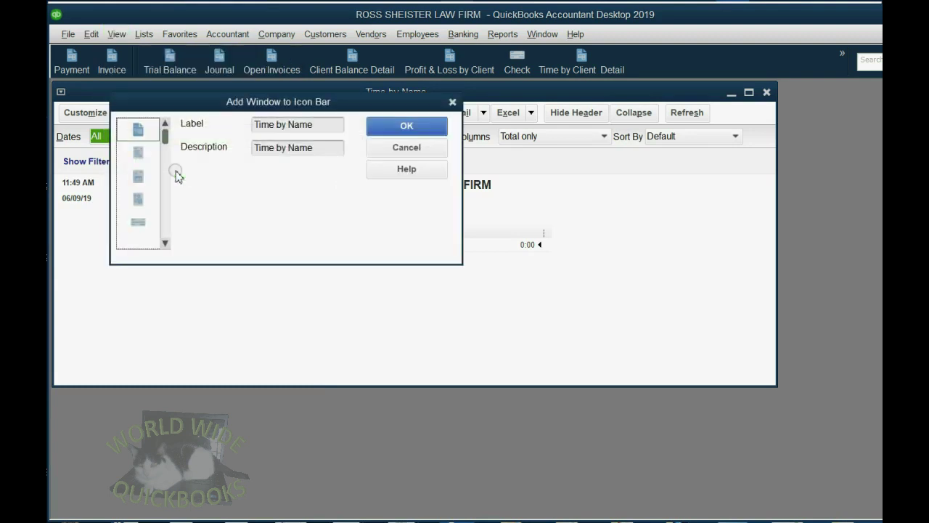
left_click(397, 129)
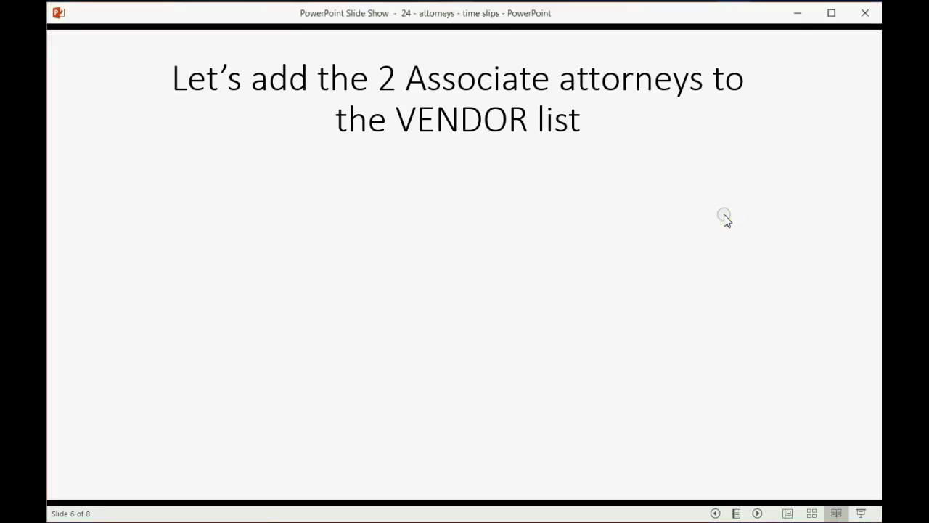
left_click(724, 216)
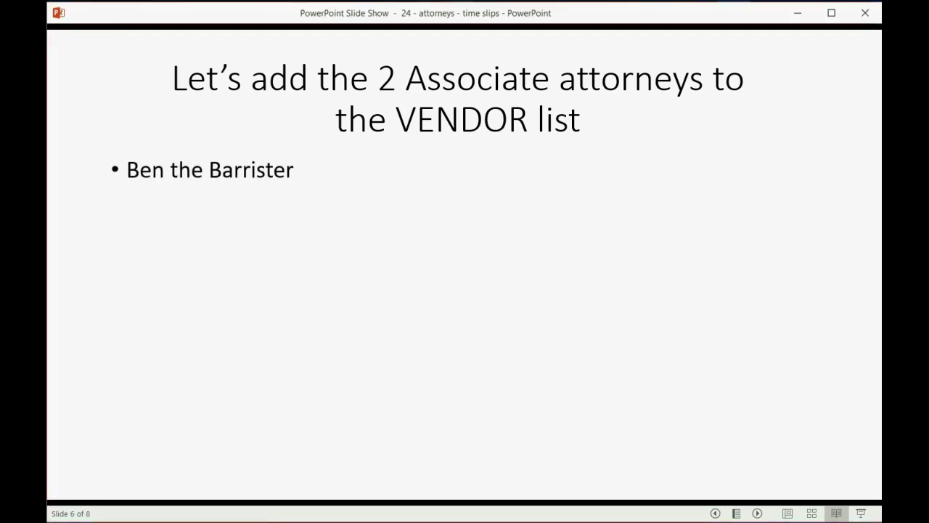
key("space")
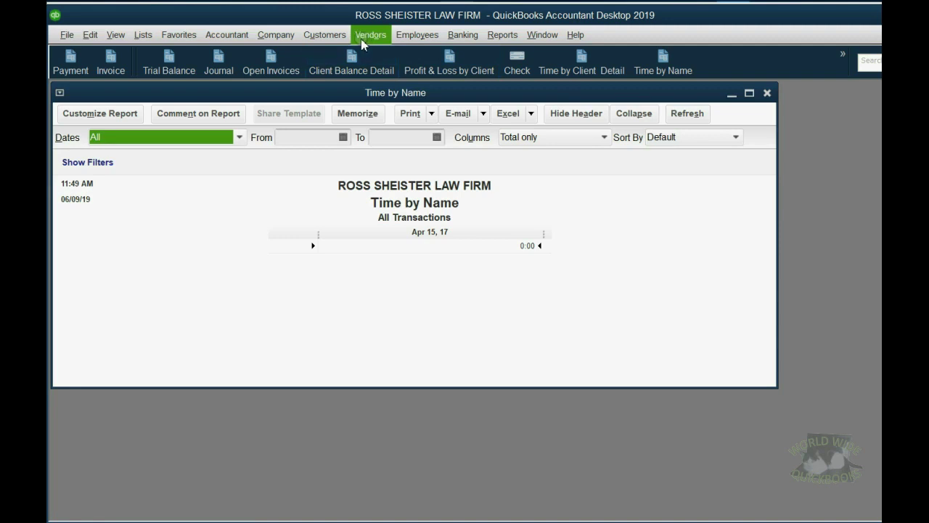
Create the vendor BEN THE BARRISTER from the Vendor Center
left_click(366, 36)
left_click(370, 52)
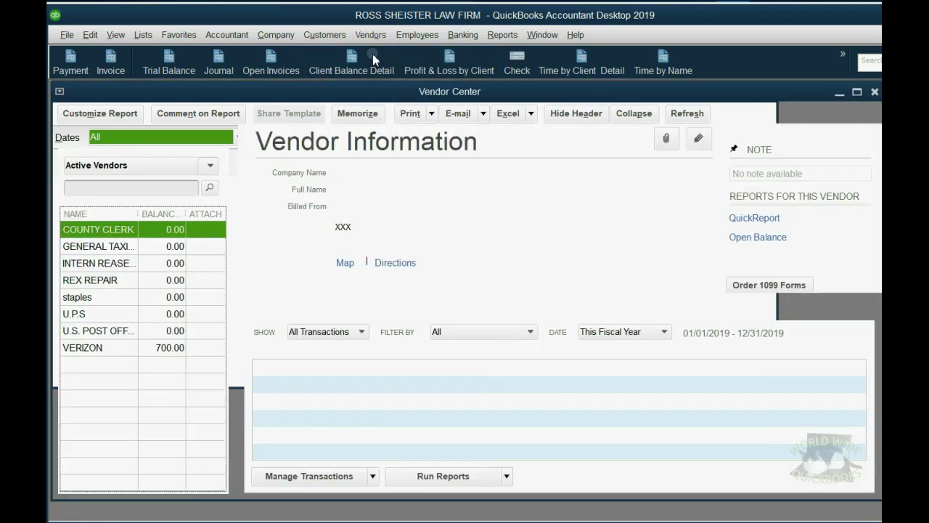
left_click(115, 113)
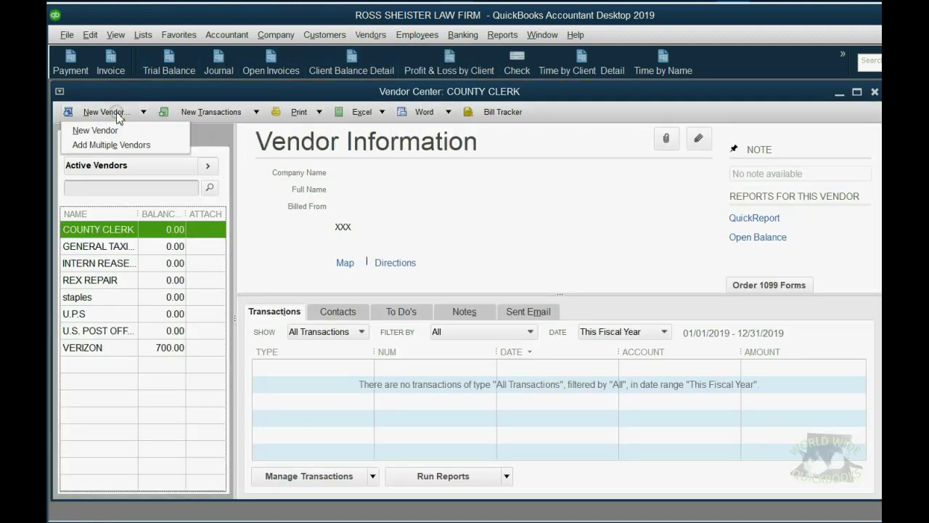
left_click(114, 131)
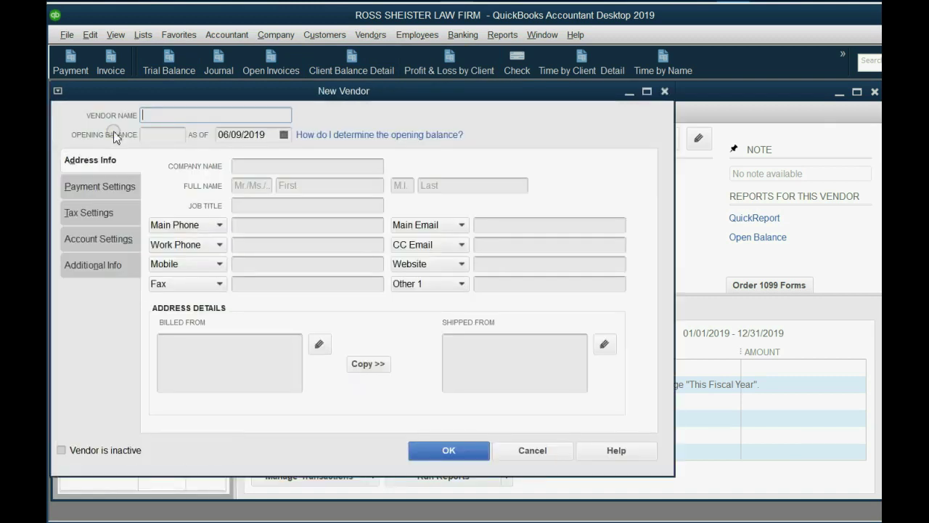
type("BEN THE BARRISTER")
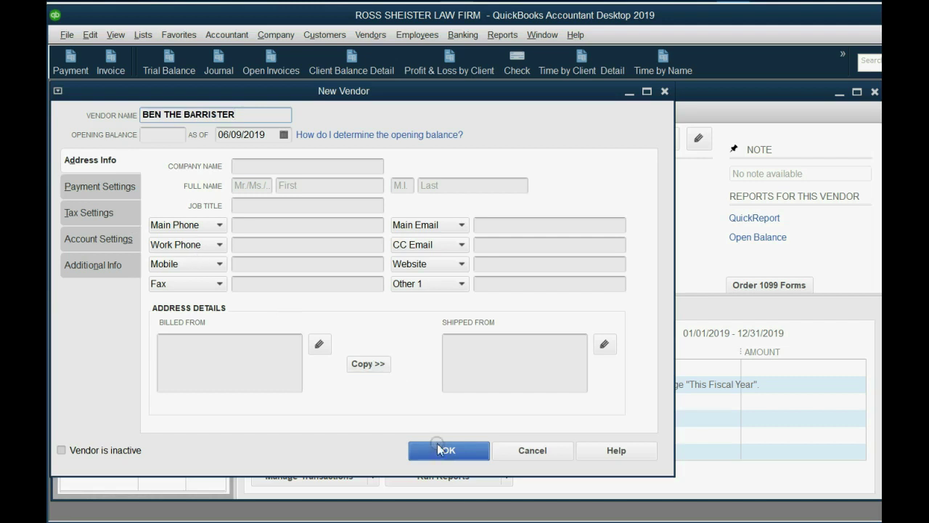
left_click(438, 448)
Create a second new vendor, LANNA THE LAWYER
left_click(104, 112)
type("LANNA ")
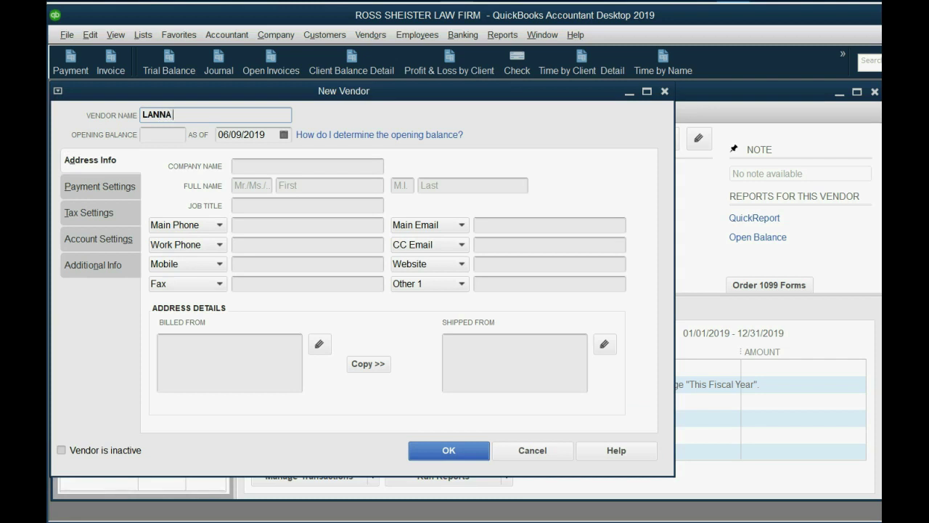
type("THE LAWYER")
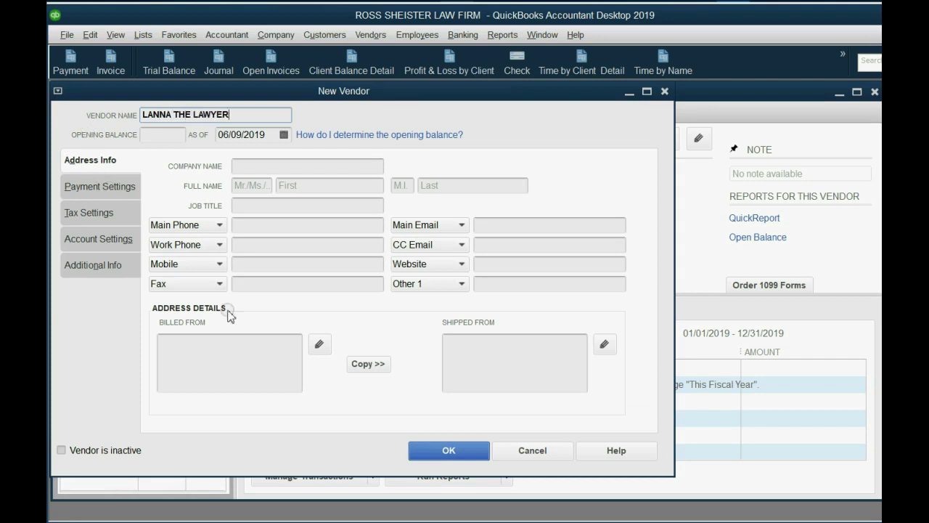
left_click(420, 451)
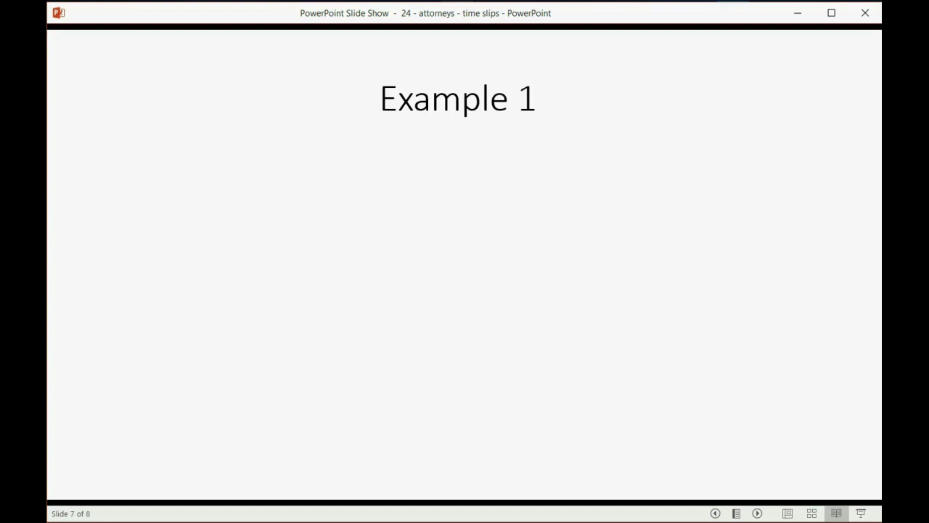
left_click(598, 382)
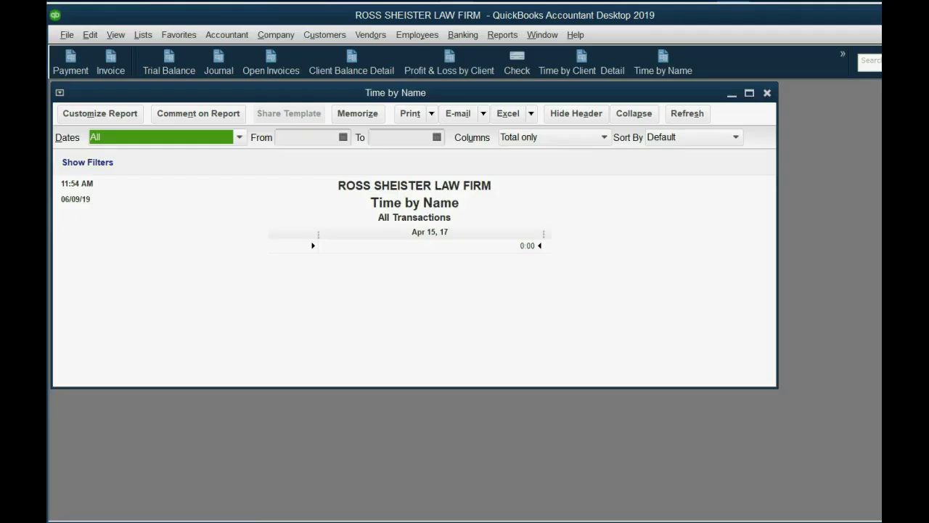
Start a single time activity dated April 20, 2019
left_click(337, 38)
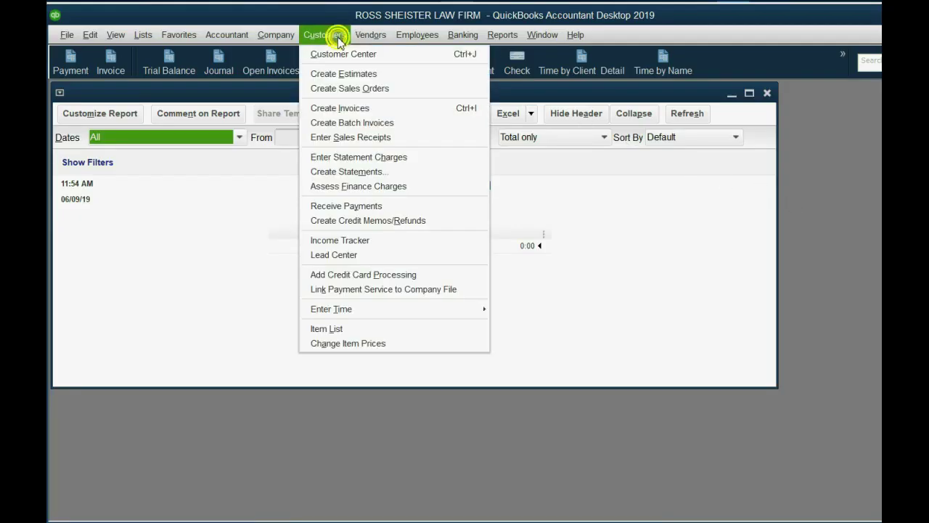
mouse_move(331, 310)
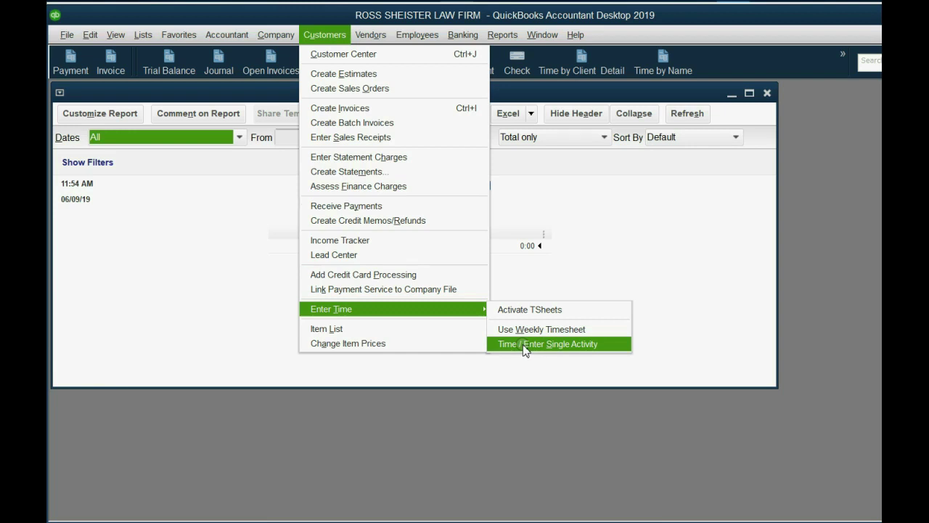
left_click(525, 349)
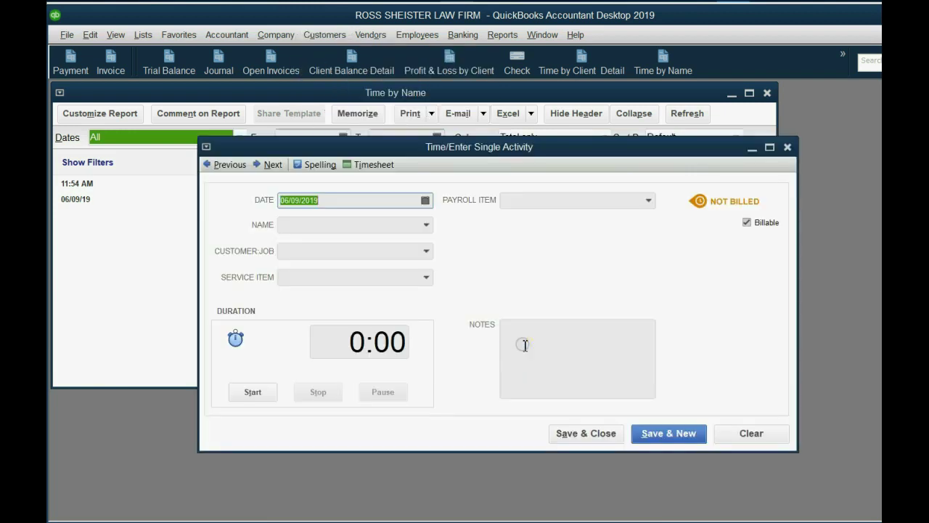
left_click(425, 200)
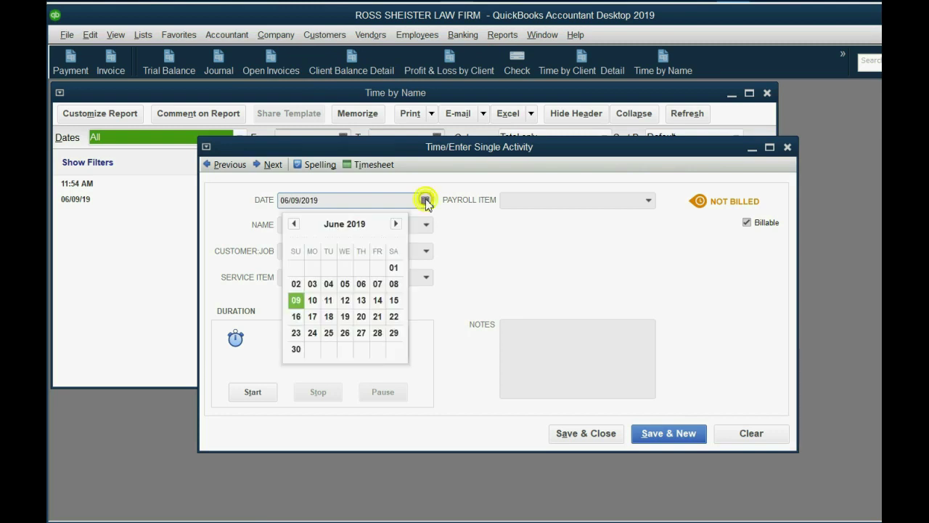
left_click(294, 224)
left_click(294, 224)
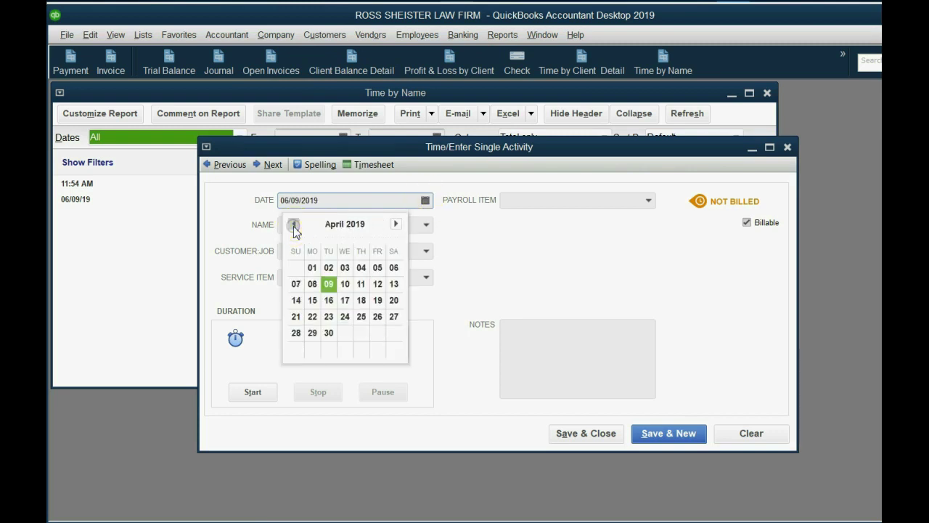
left_click(393, 300)
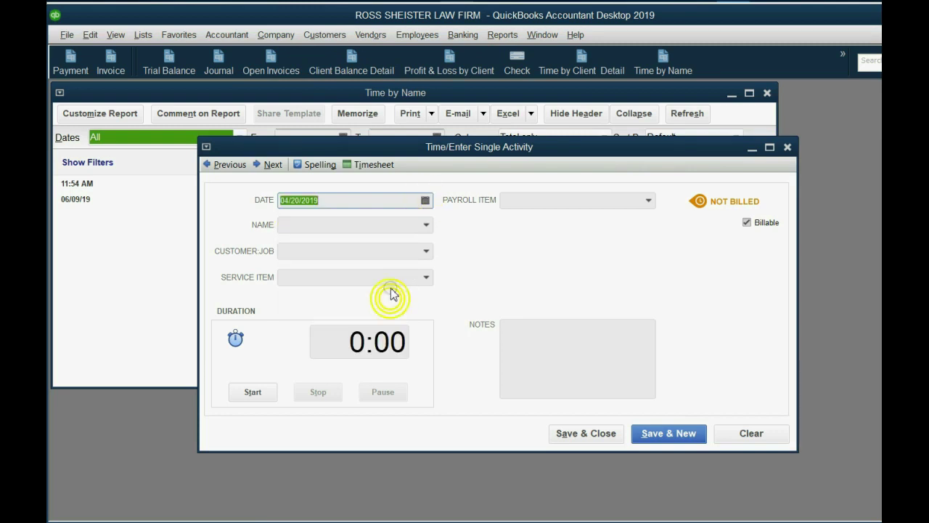
left_click(427, 227)
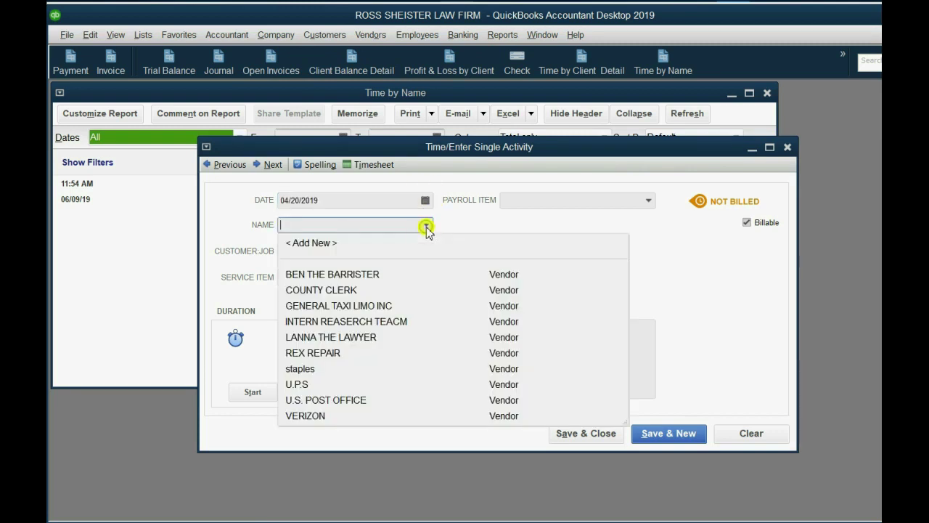
left_click(377, 276)
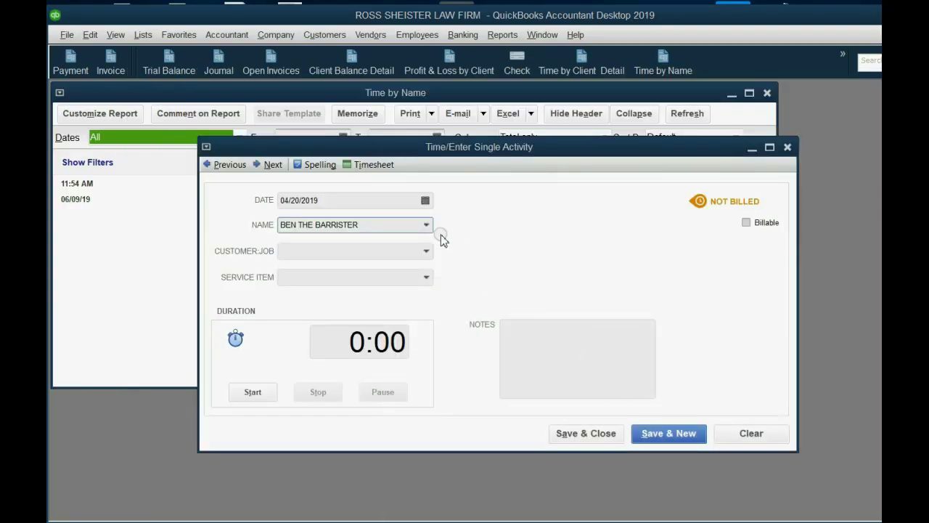
left_click(428, 227)
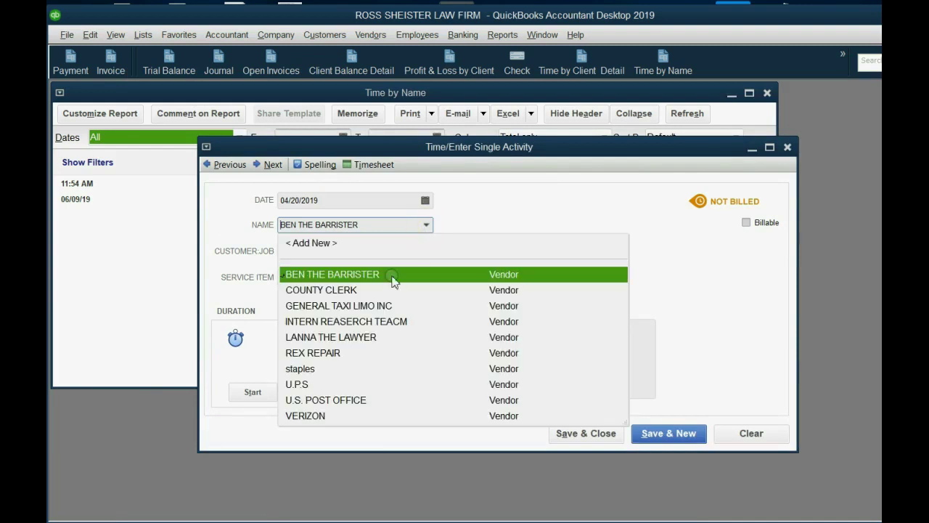
left_click(352, 339)
left_click(427, 250)
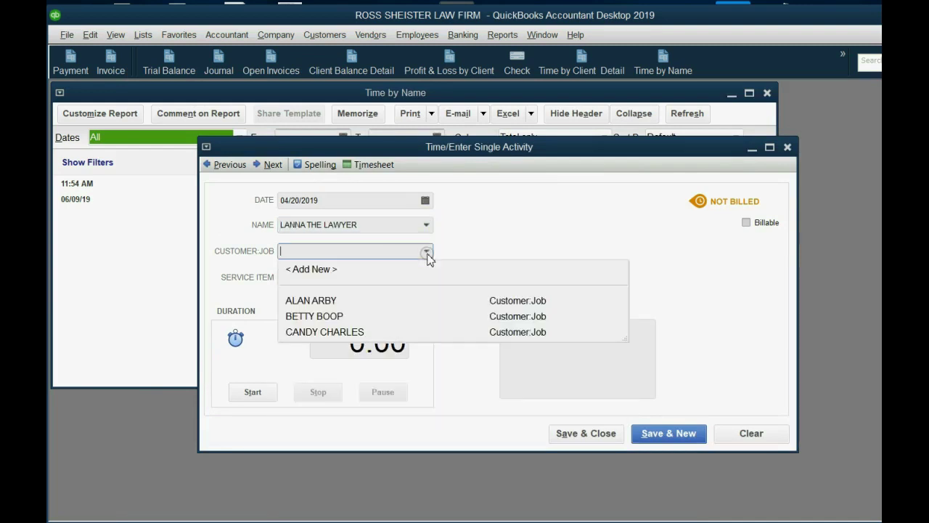
left_click(356, 299)
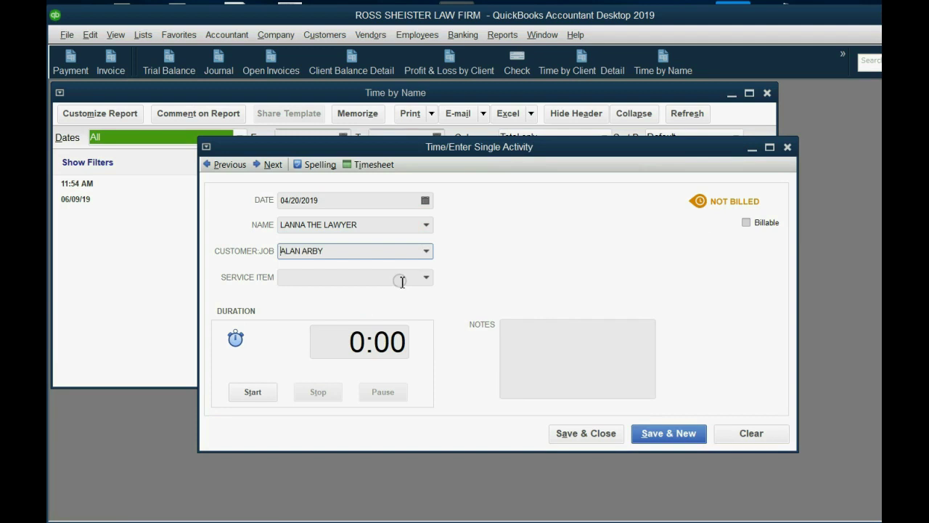
left_click(426, 279)
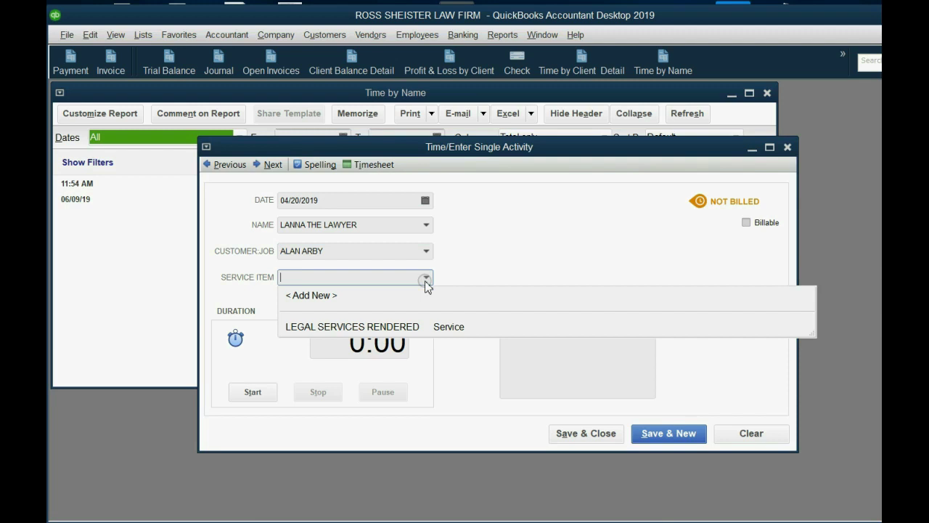
Choose Legal Services Rendered, enter 8 hours, and add the note 'WWOW ALAN IS A DIFFICULT CLIENT'
left_click(407, 333)
left_click(357, 342)
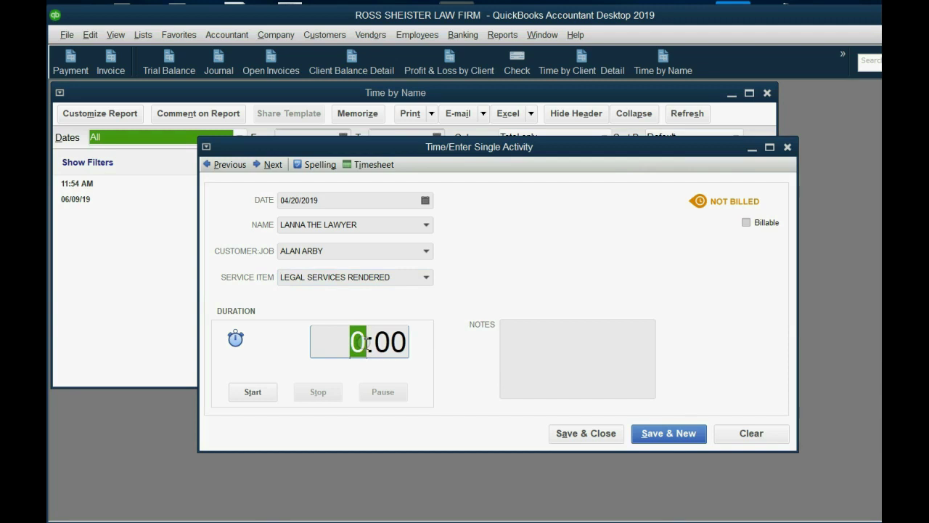
type("8")
left_click(556, 335)
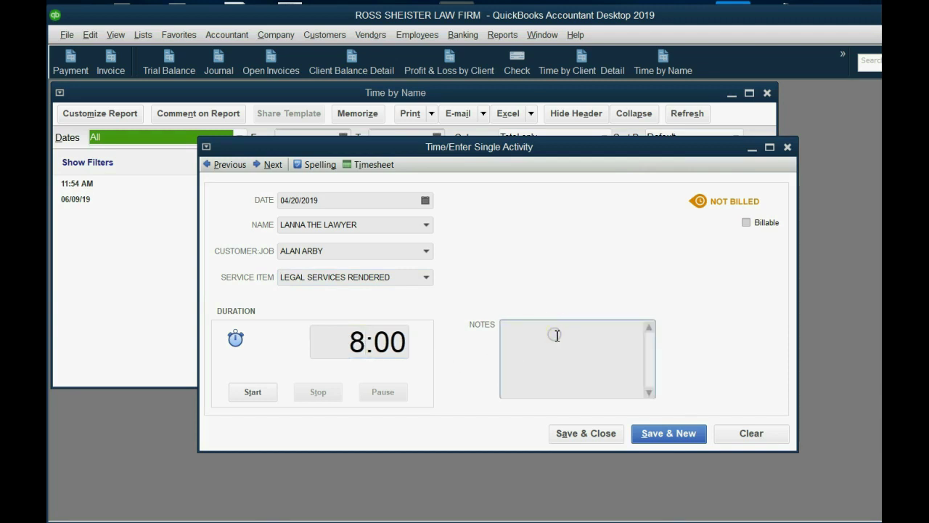
type("WW\\OW ALAN IS A D")
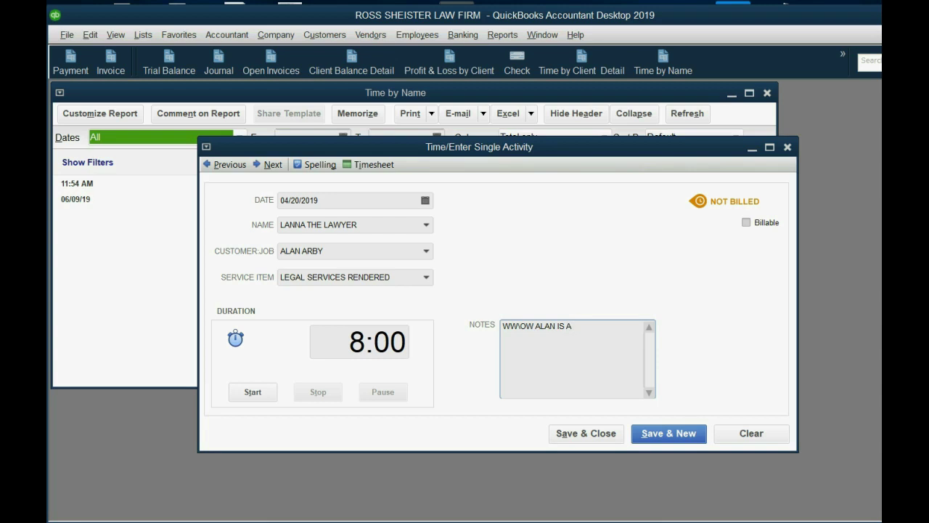
type("IFFICULT ")
type("CLIENT")
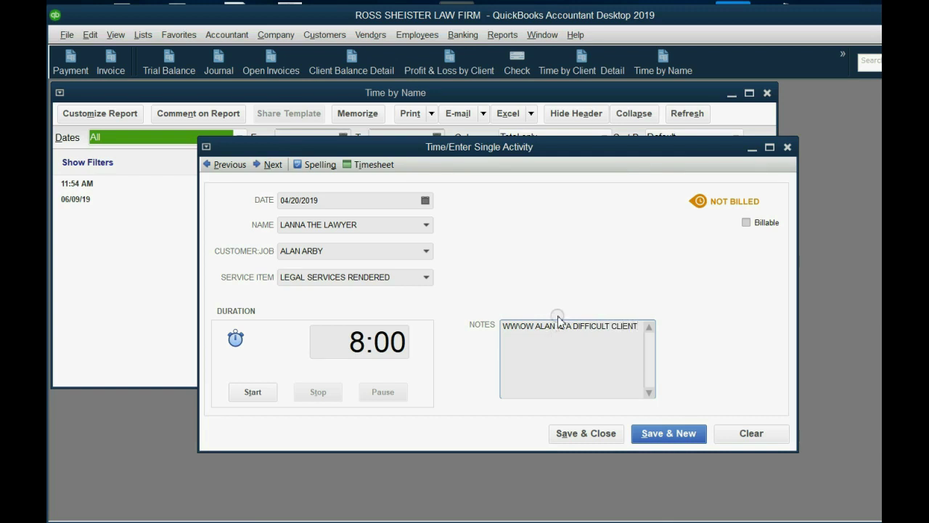
Mark Lanna's slip not billable and clear its service item
left_click(748, 223)
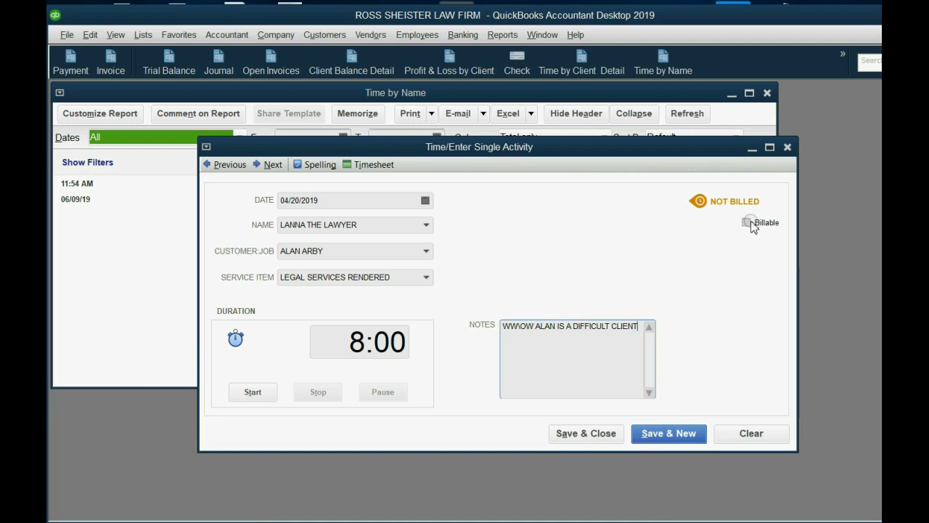
left_click(400, 277)
key("BackSpace")
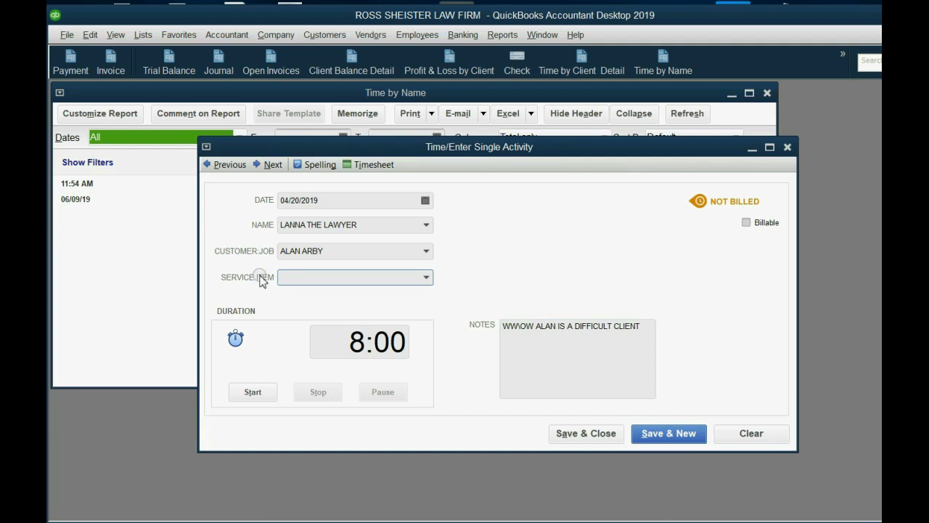
Save Lanna's slip ignoring the spelling flags, then refresh the LANNA THE LAWYER group in Time by Name
left_click(561, 434)
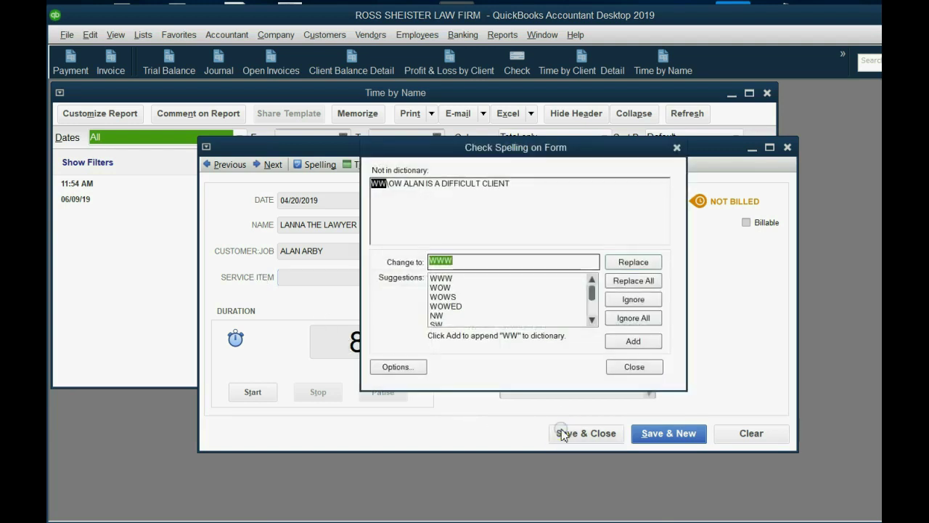
left_click(613, 318)
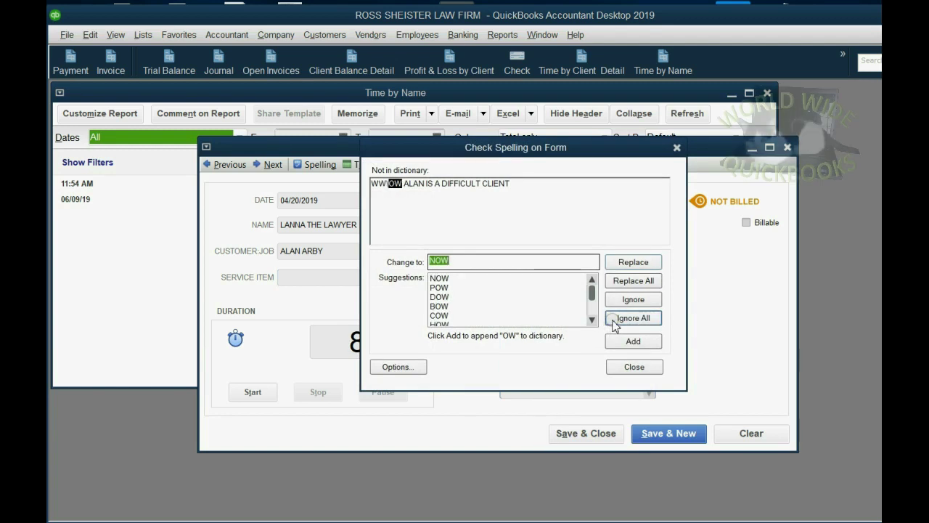
left_click(614, 318)
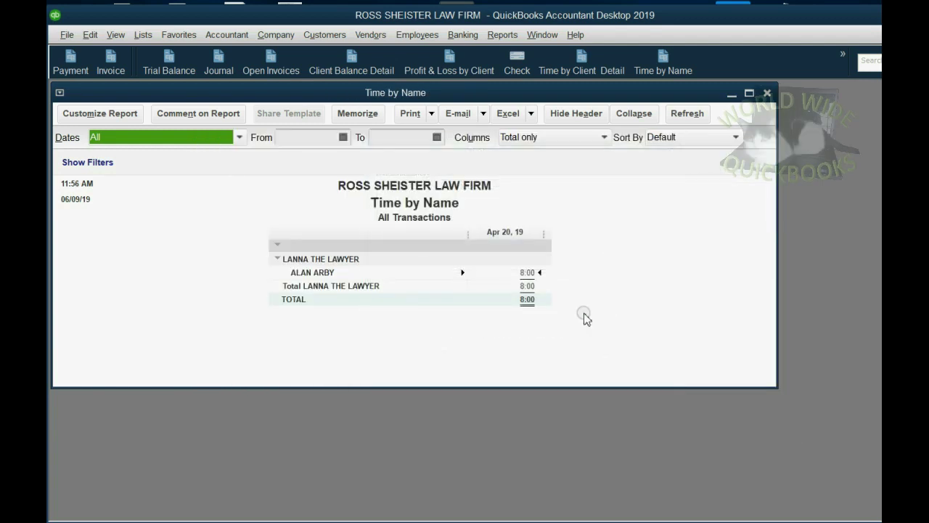
double_click(349, 261)
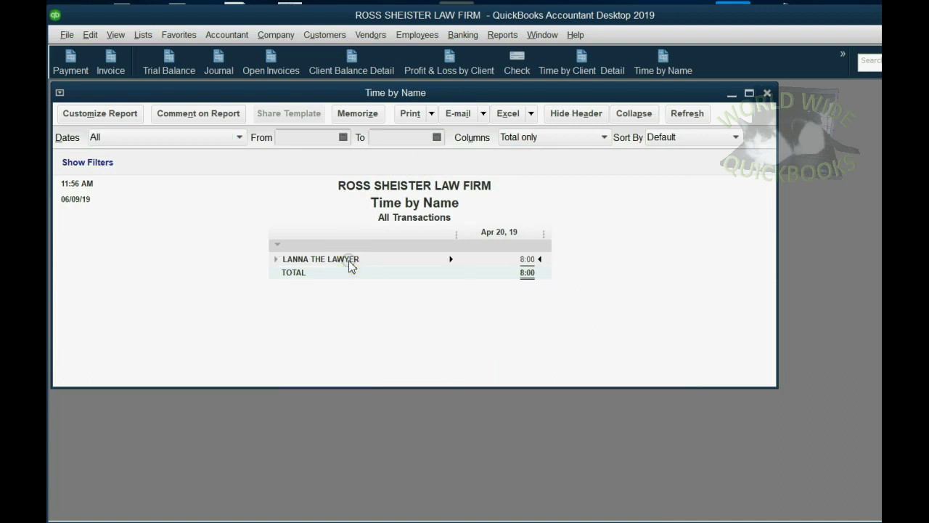
left_click(277, 260)
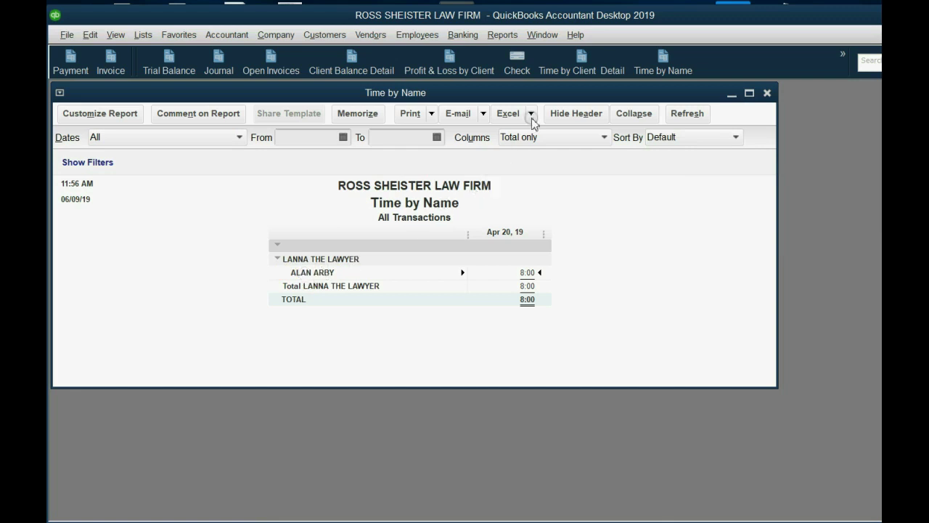
left_click(574, 73)
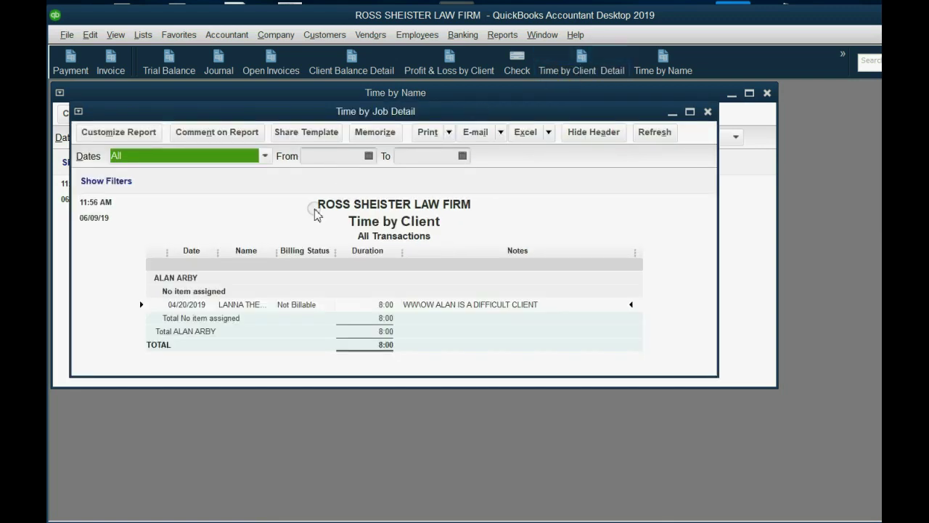
left_click(187, 278)
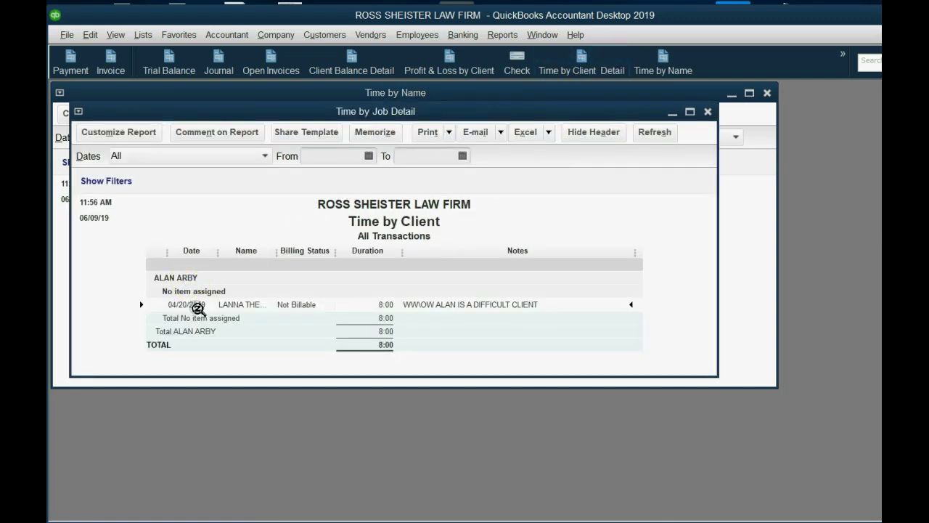
double_click(361, 305)
left_click(464, 303)
left_click_drag(461, 111, 765, 197)
left_click(132, 261)
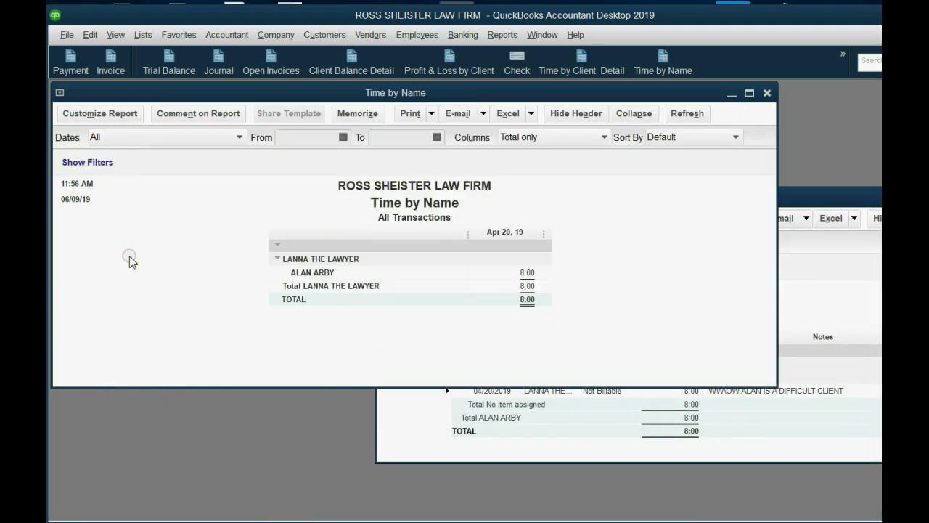
left_click(528, 273)
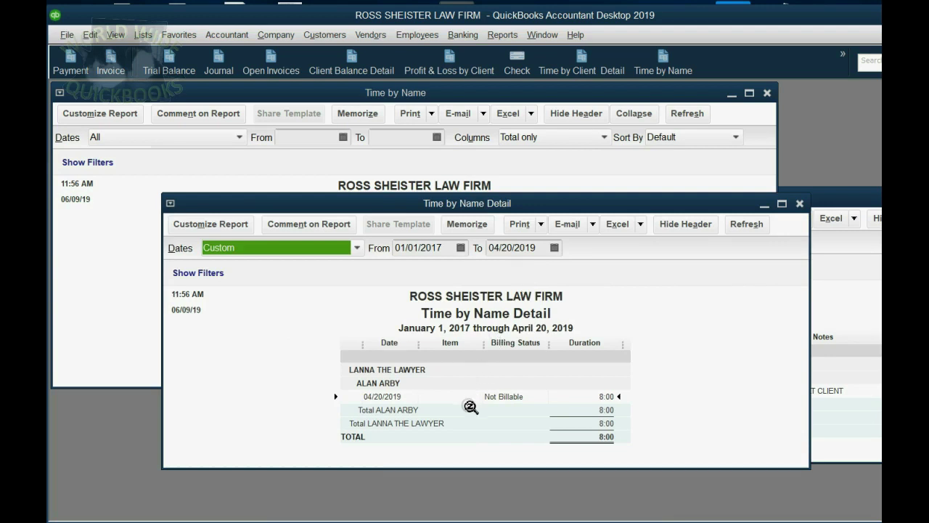
Review the not-billable entry and its note, then close it unchanged
left_click(505, 397)
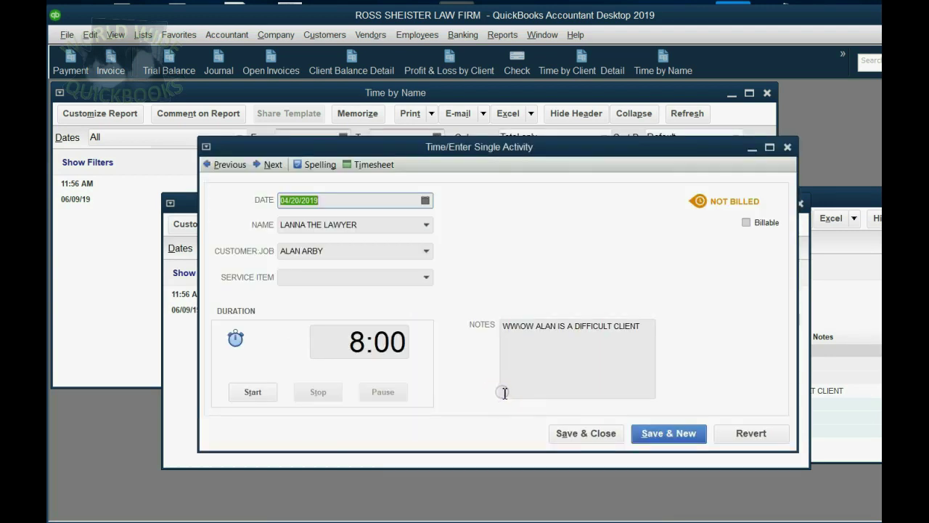
left_click(531, 362)
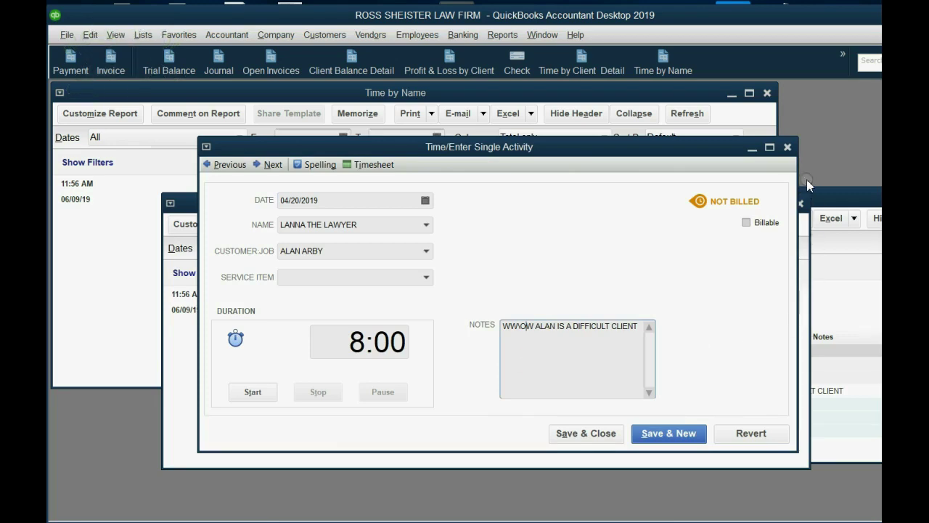
left_click(788, 147)
left_click_drag(842, 199, 630, 193)
left_click(657, 138)
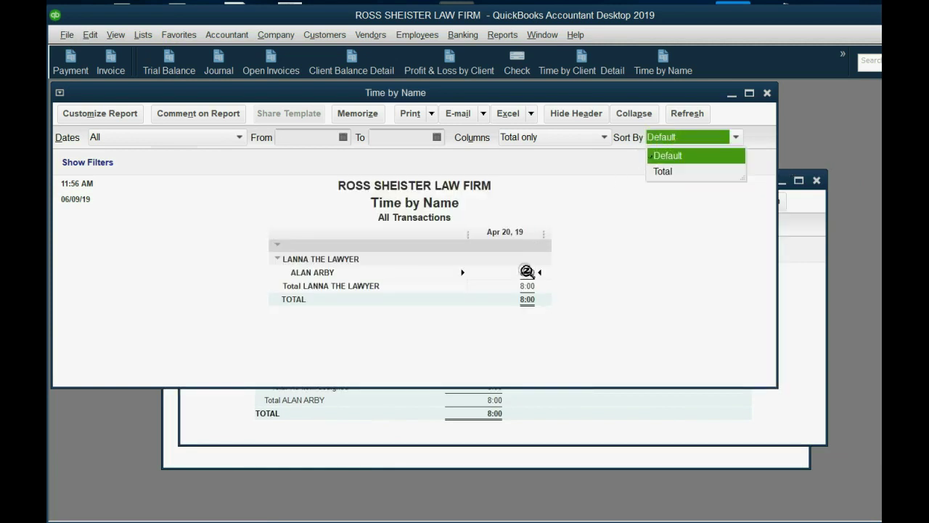
double_click(527, 272)
double_click(494, 285)
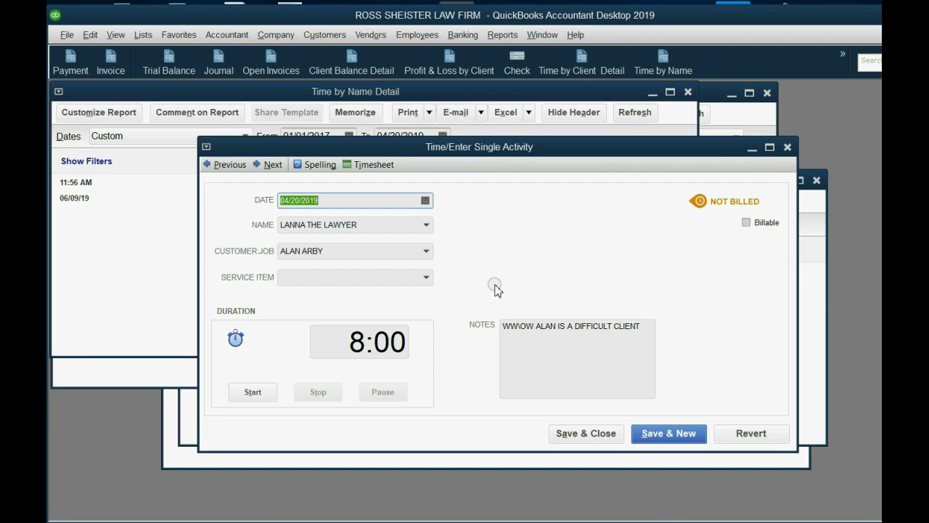
key("Escape")
key("Escape")
key("Escape")
key("Escape")
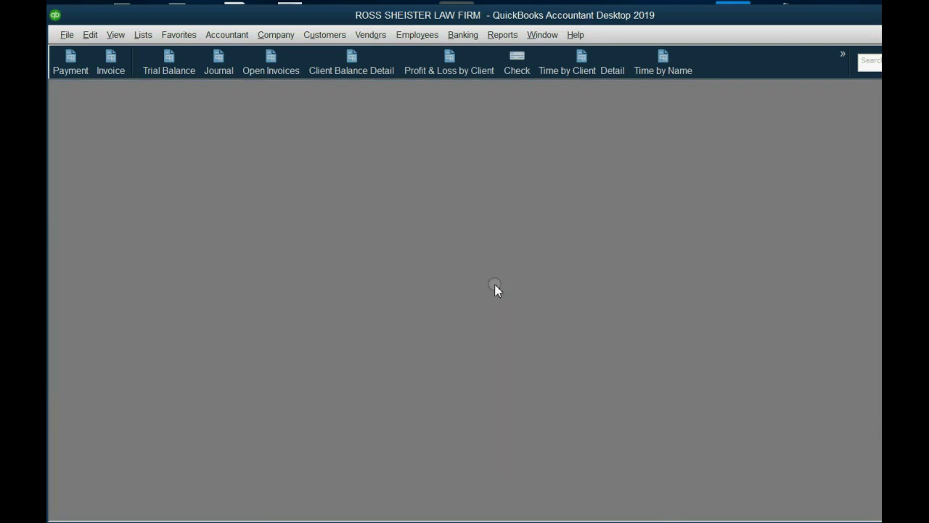
Reveal the bullet about Ben's 5 billable hours for Betty Boop on April 21
key("alt+Tab")
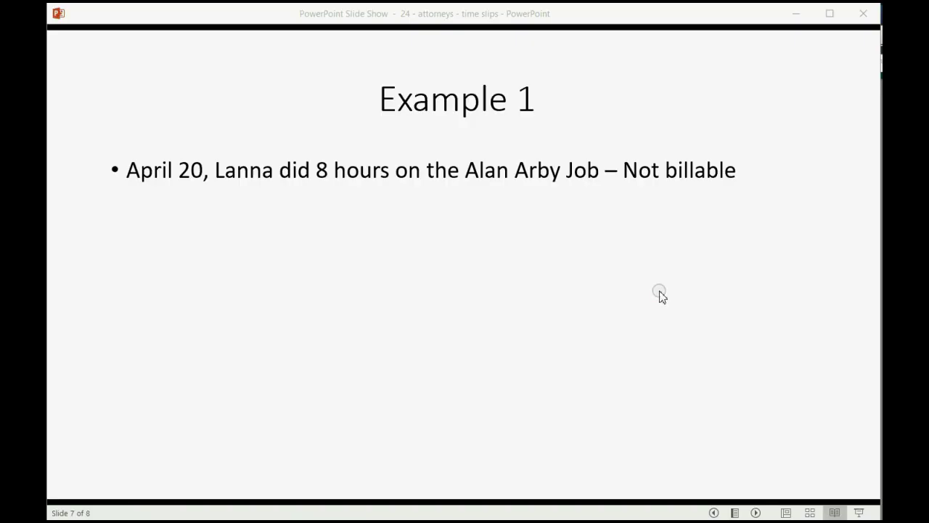
key("Right")
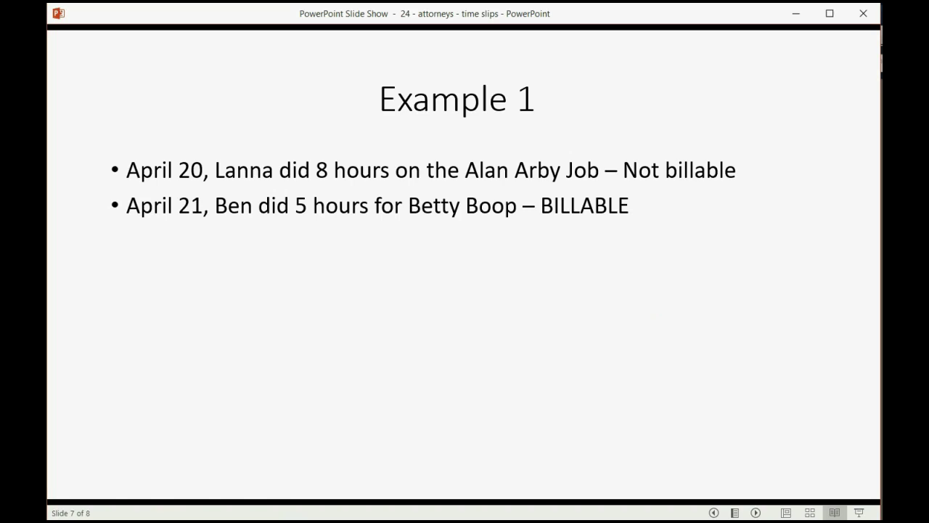
Start a single-activity time slip dated 04/21/2019 for BEN THE BARRISTER on BETTY BOOP
key("alt+Tab")
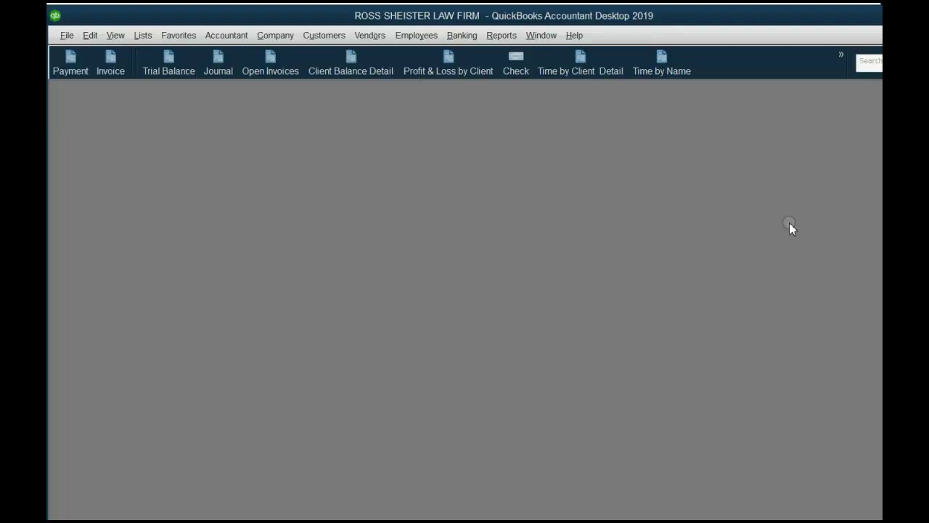
left_click(323, 35)
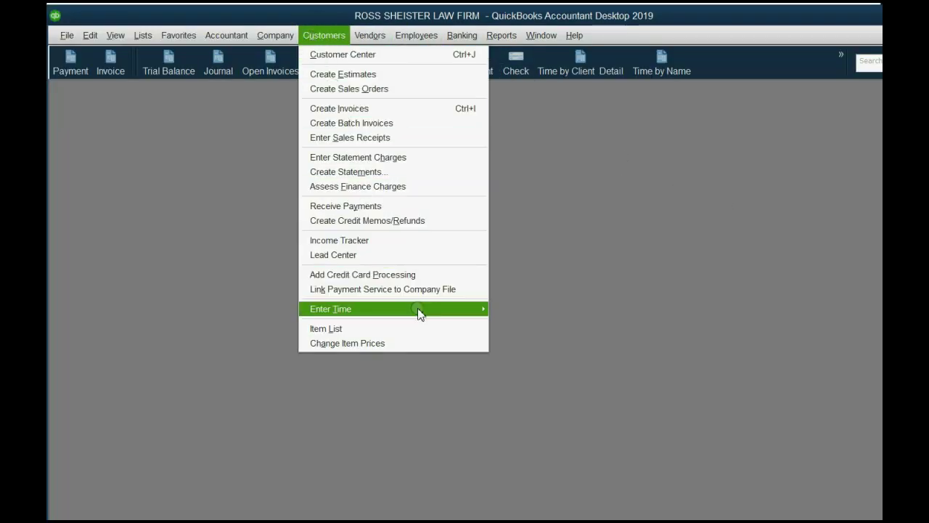
mouse_move(392, 308)
left_click(517, 341)
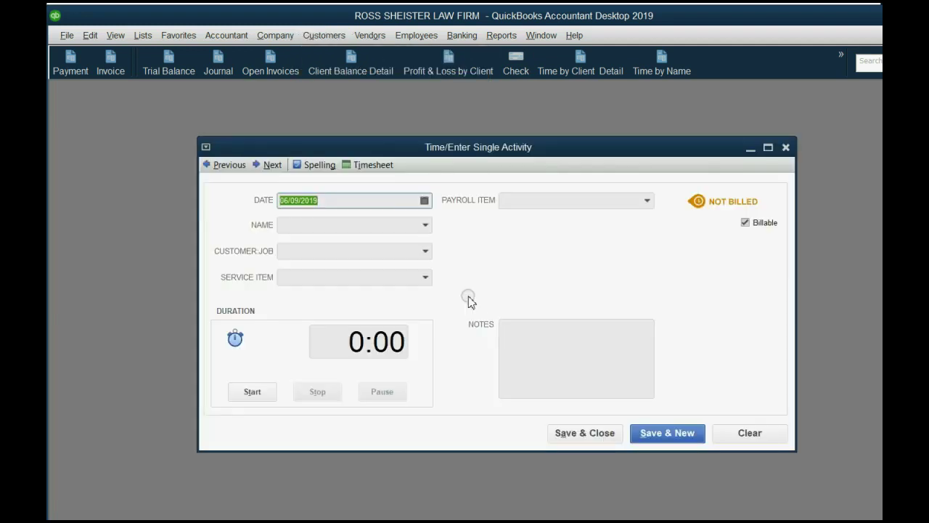
left_click(424, 200)
left_click(293, 225)
left_click(294, 224)
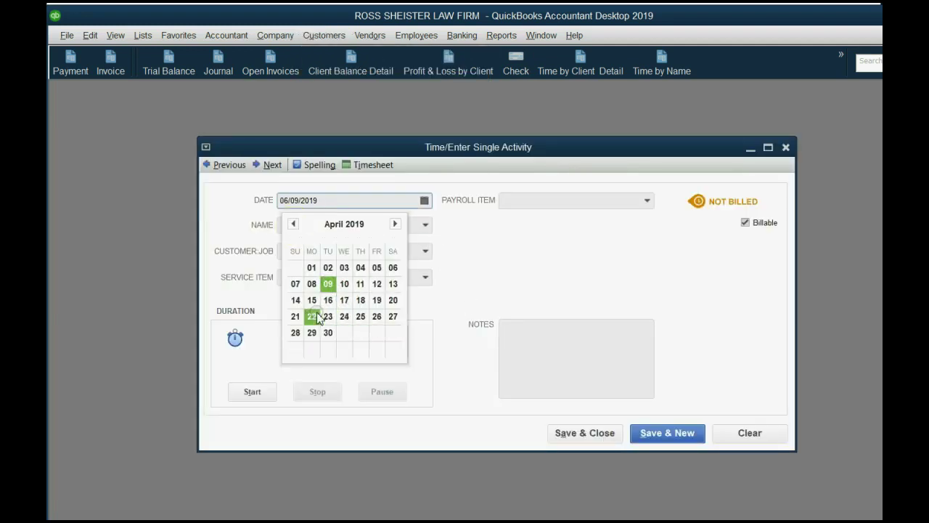
left_click(300, 319)
left_click(425, 225)
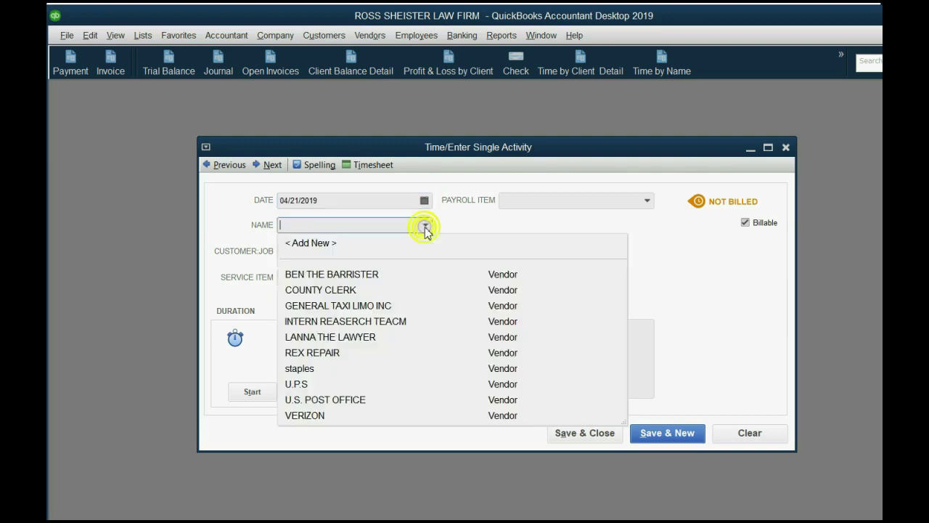
left_click(378, 274)
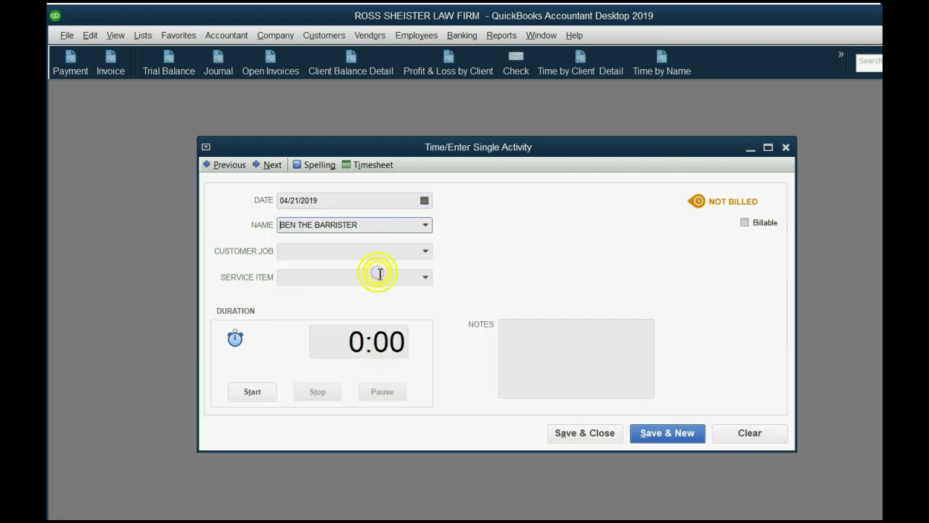
left_click(425, 251)
left_click(377, 316)
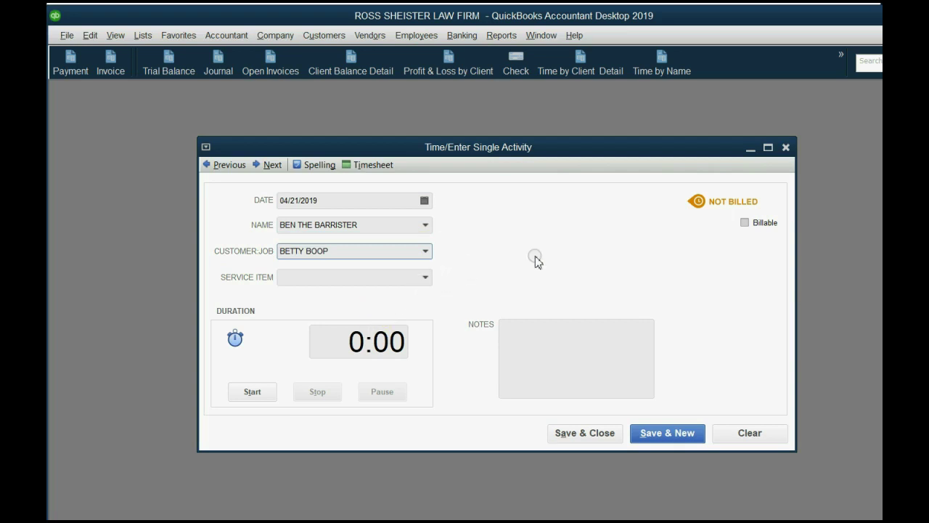
Make it billable Legal Services Rendered for 5 hours with the note 'B IS A GOOD CLIENT'
left_click(746, 223)
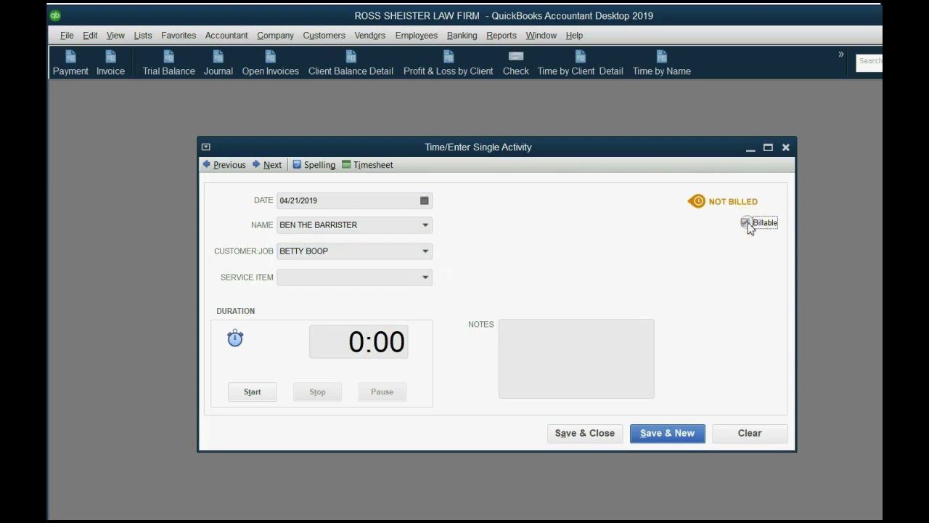
left_click(424, 277)
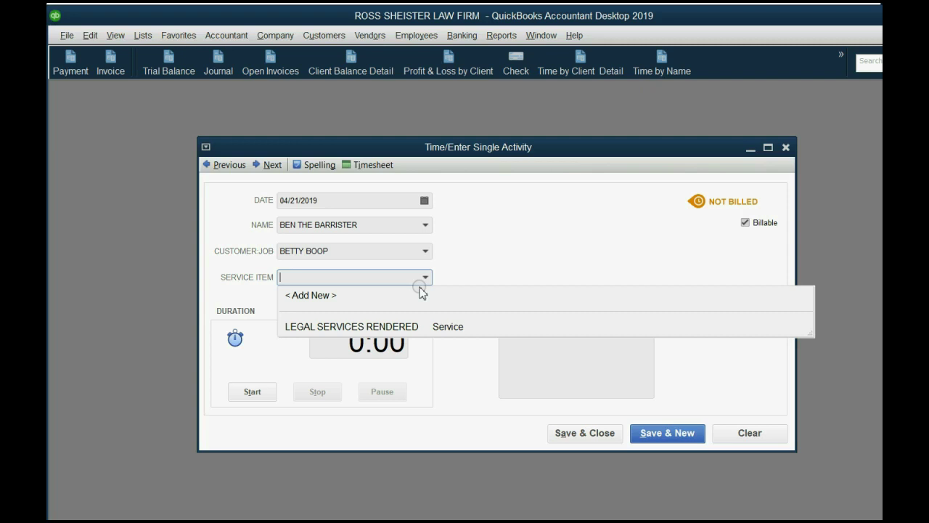
left_click(407, 327)
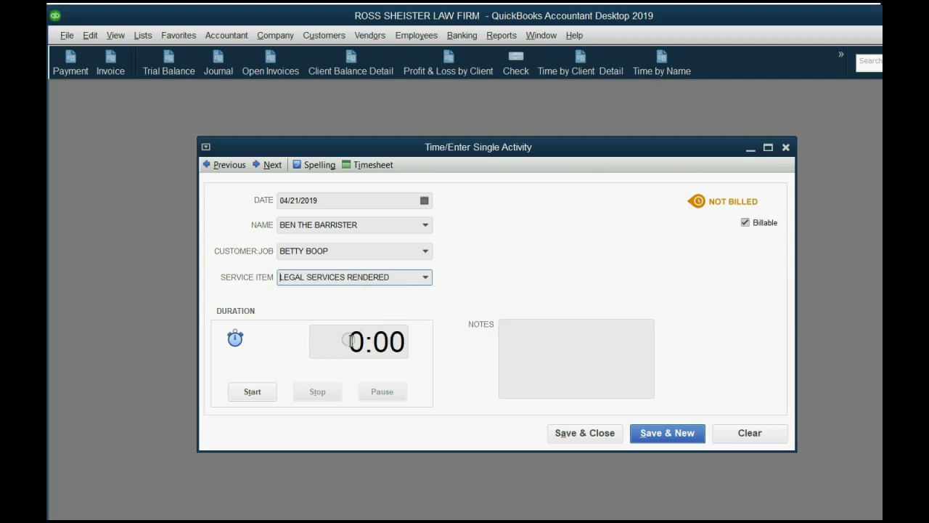
left_click_drag(350, 341, 371, 342)
type("5")
left_click(563, 351)
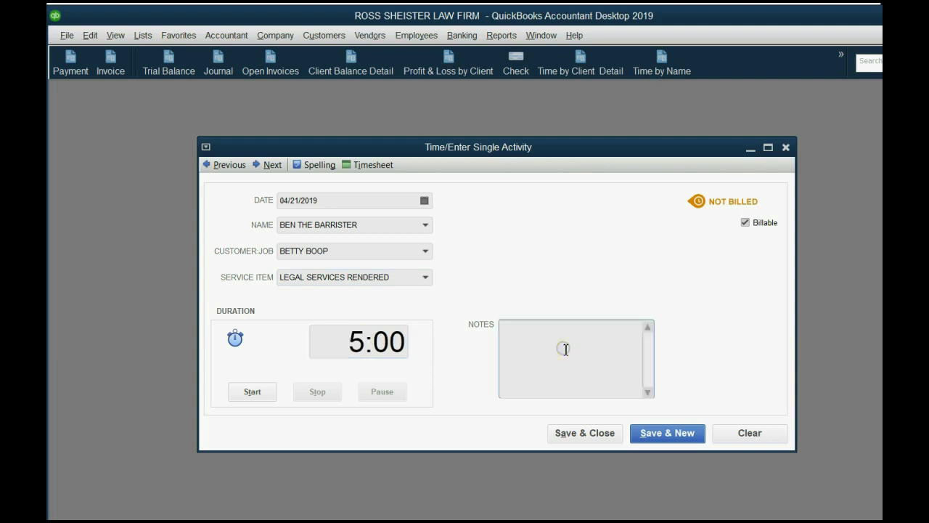
type("BETTY")
type("IS")
type(" A GOOD ")
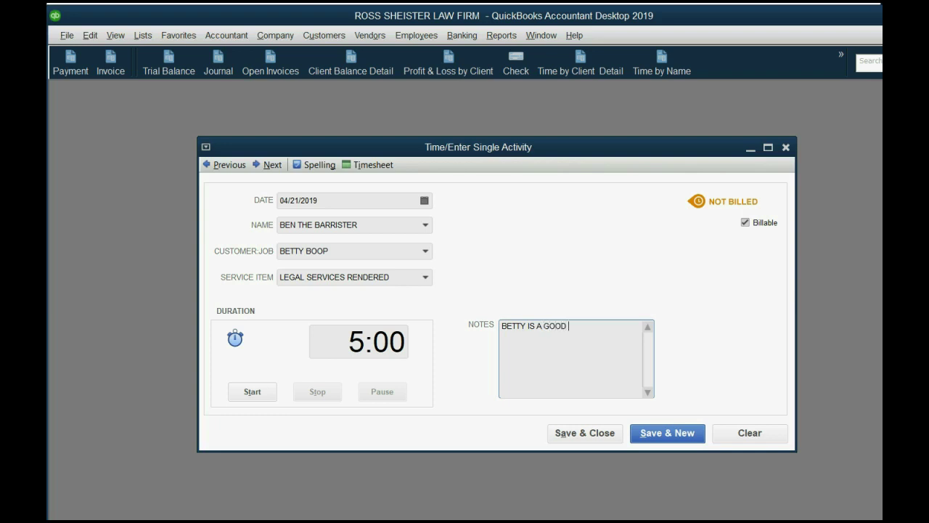
type("CLIENT")
Save Ben's slip and review Time by Client Detail with a wider Name column
left_click(607, 440)
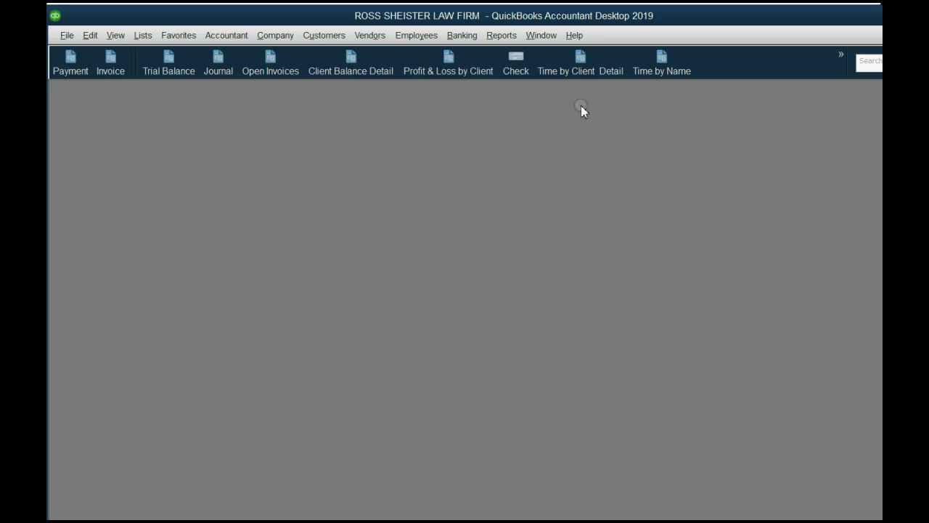
left_click(586, 70)
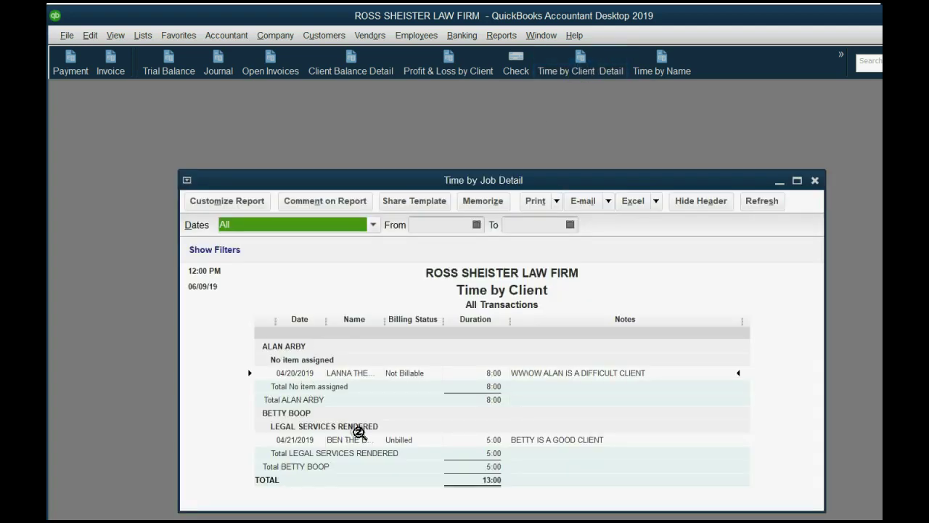
left_click_drag(383, 319, 430, 324)
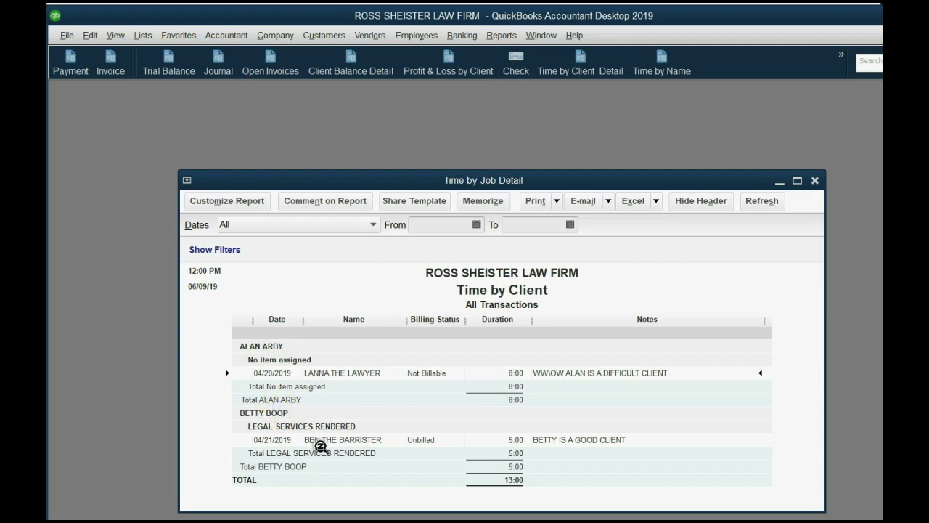
left_click(581, 434)
left_click(286, 440)
left_click(491, 440)
left_click(433, 376)
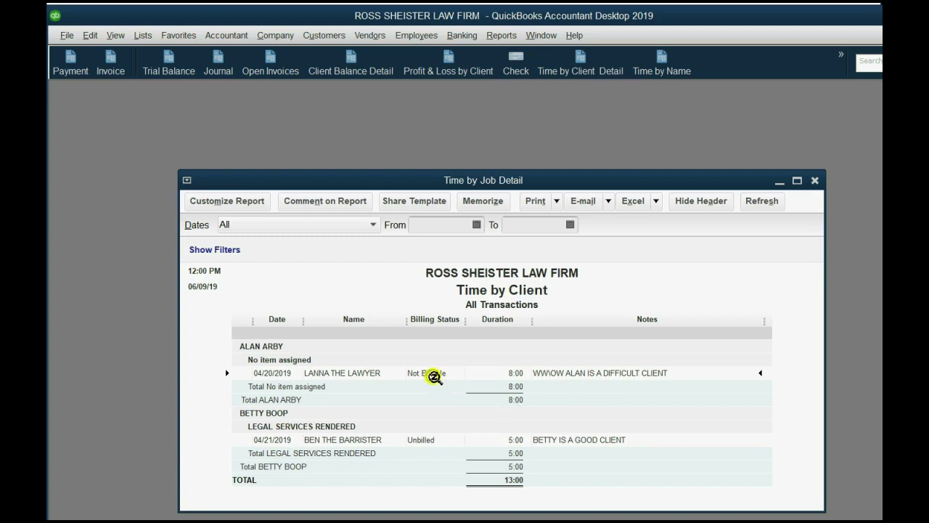
left_click(422, 442)
Compare Ben's 5:00 Betty Boop hours with Lanna's 8:00 not-billable Alan Arby hours
left_click(645, 62)
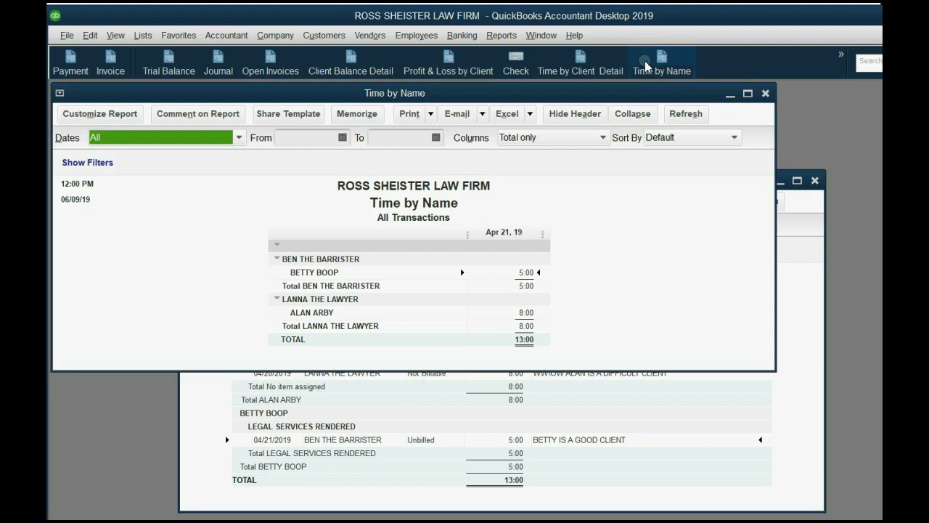
left_click(524, 274)
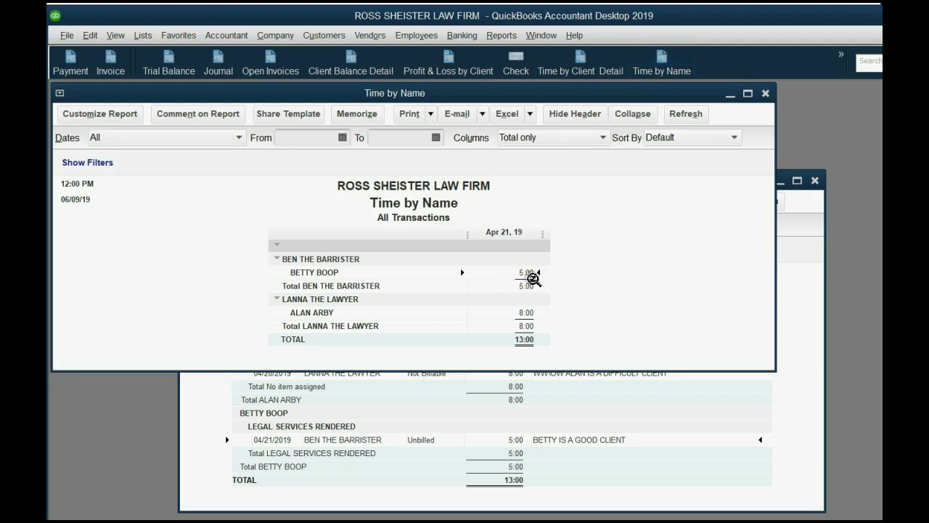
left_click(529, 315)
left_click(791, 403)
left_click(435, 373)
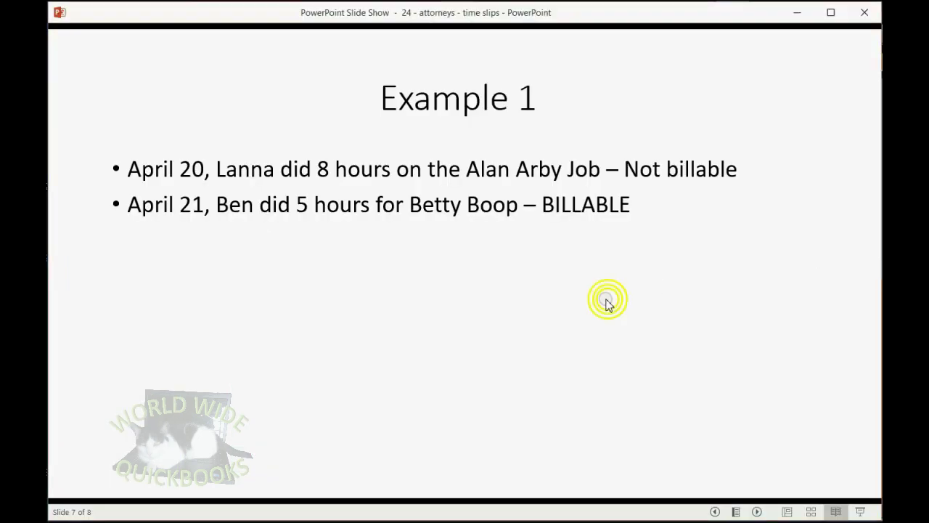
Advance the slide to show Lanna's 4 billable Betty Boop hours on April 22
left_click(608, 305)
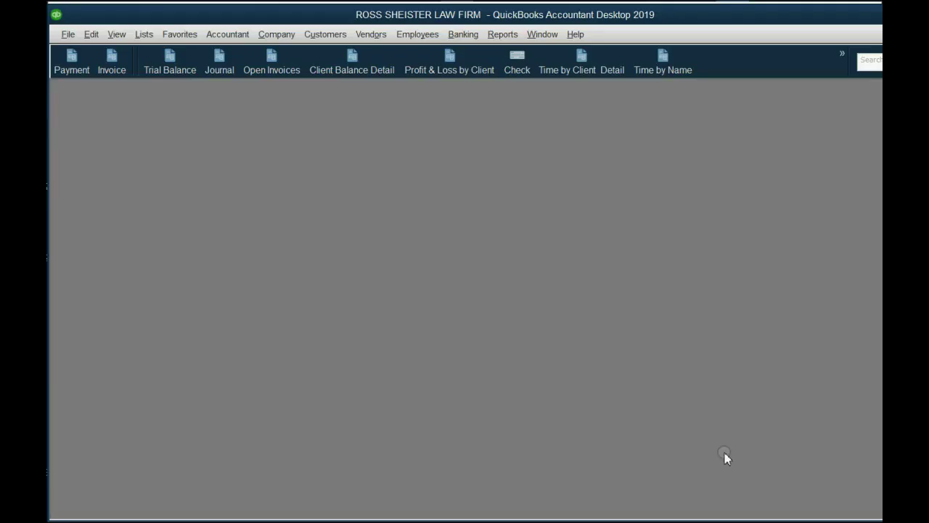
Start a single-activity time slip dated 04/22/2019 for LANNA THE LAWYER on BETTY BOOP
left_click(326, 34)
left_click(405, 307)
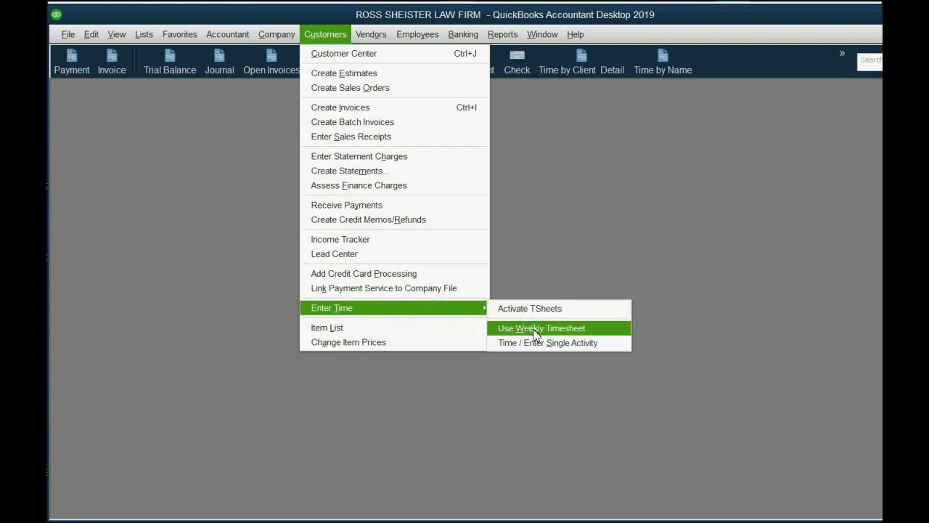
left_click(538, 343)
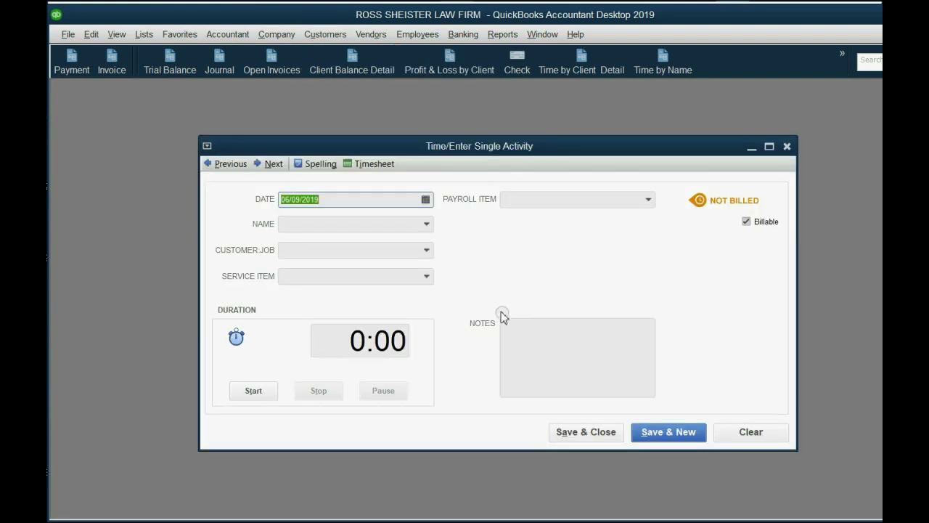
left_click(426, 200)
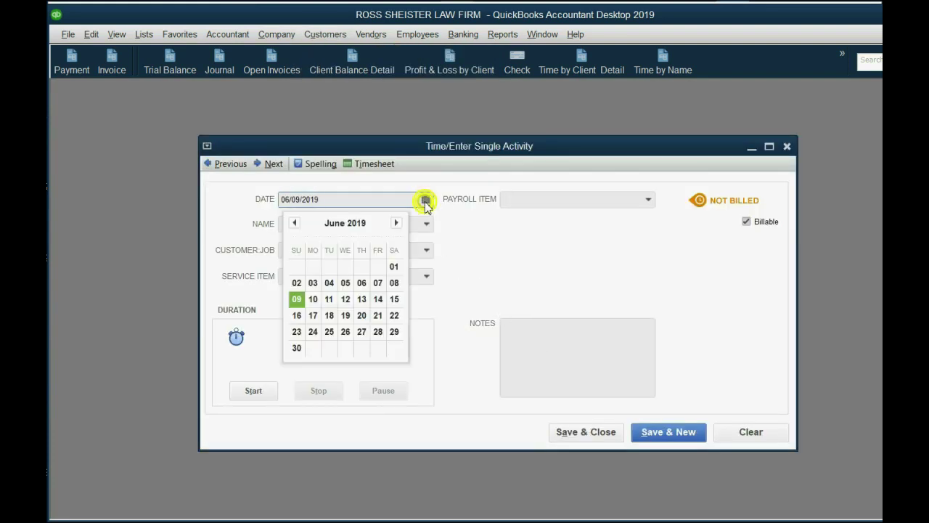
left_click(294, 222)
left_click(294, 223)
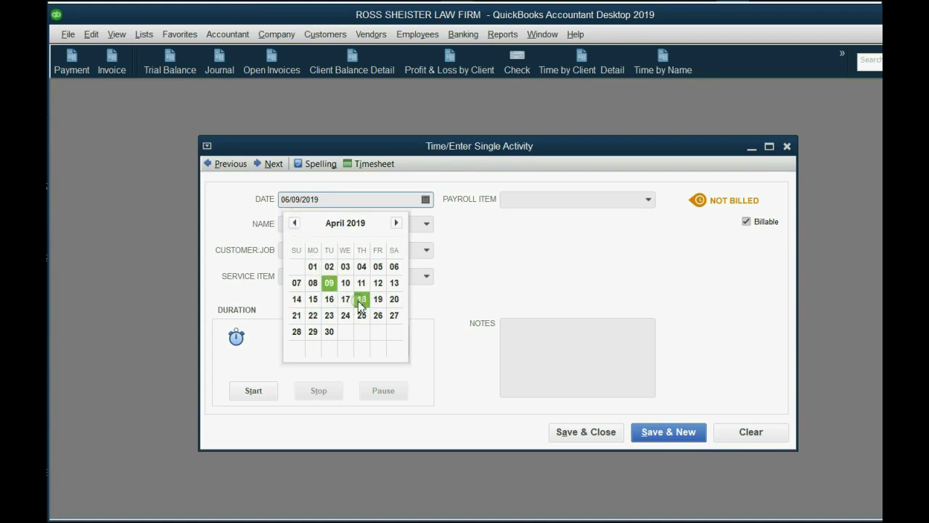
left_click(313, 315)
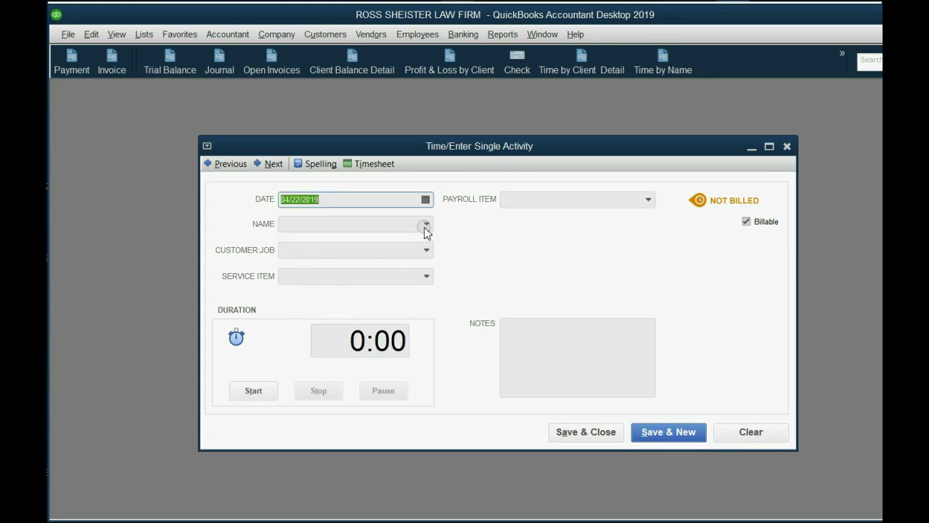
left_click(427, 223)
left_click(350, 336)
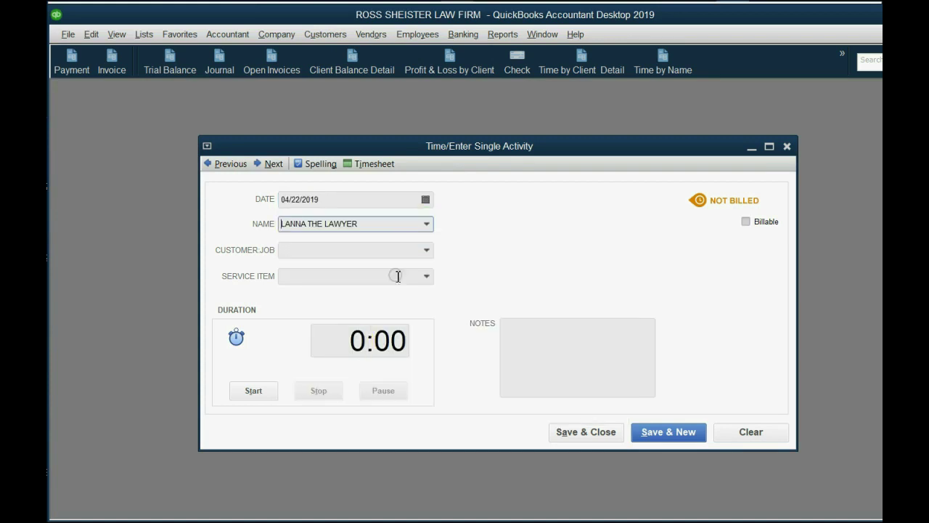
left_click(427, 251)
left_click(353, 317)
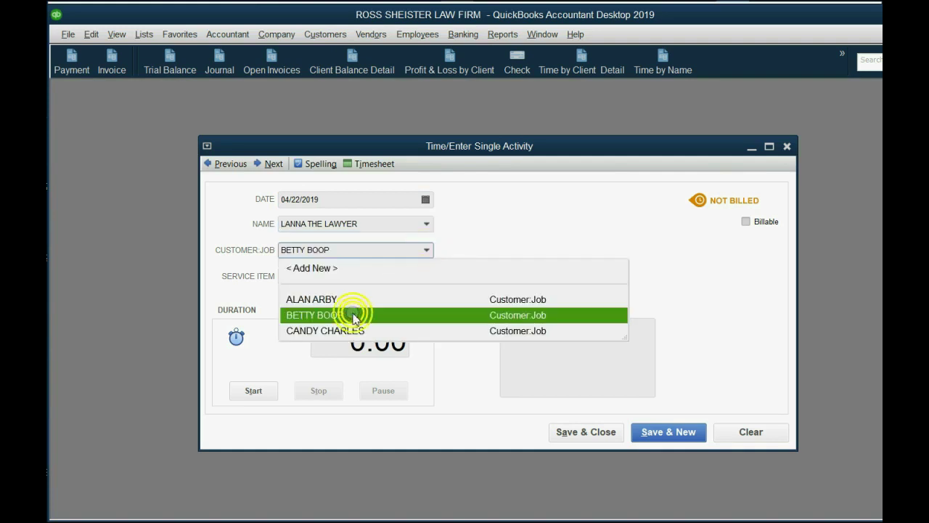
Make it billable Legal Services Rendered for 4 hours and save, ignoring spelling warnings
left_click(746, 222)
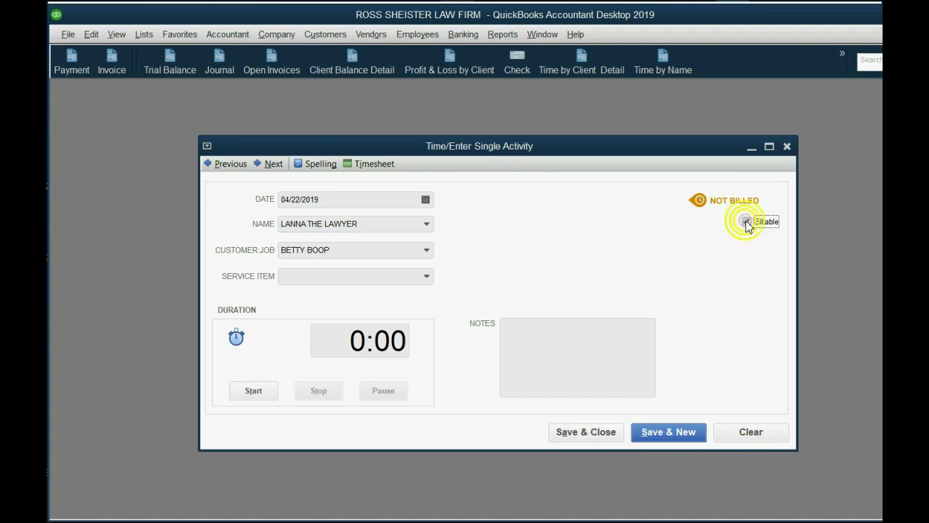
left_click(425, 279)
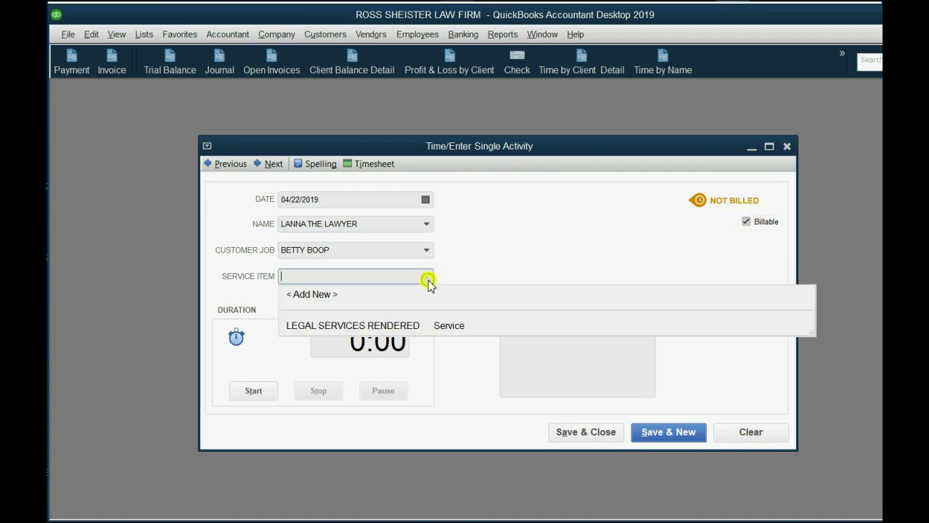
left_click(401, 330)
left_click(534, 334)
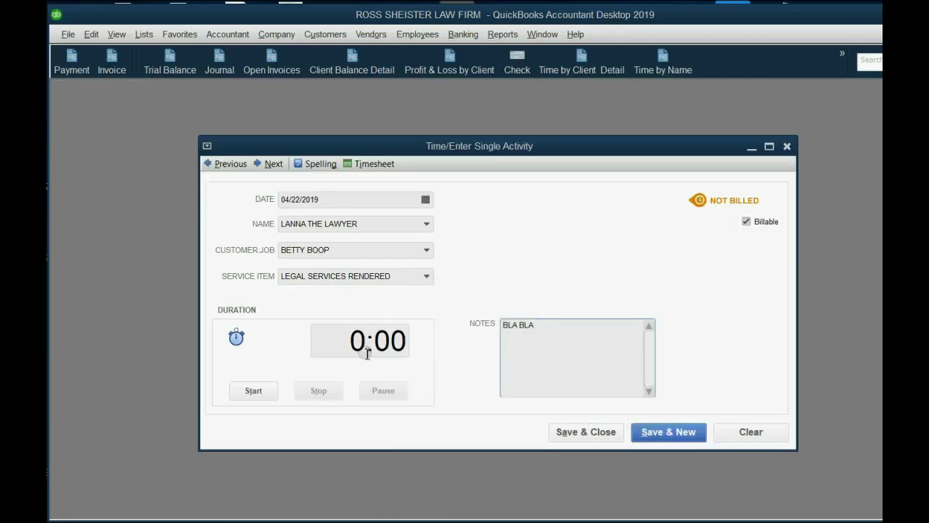
left_click(363, 343)
type("4:00")
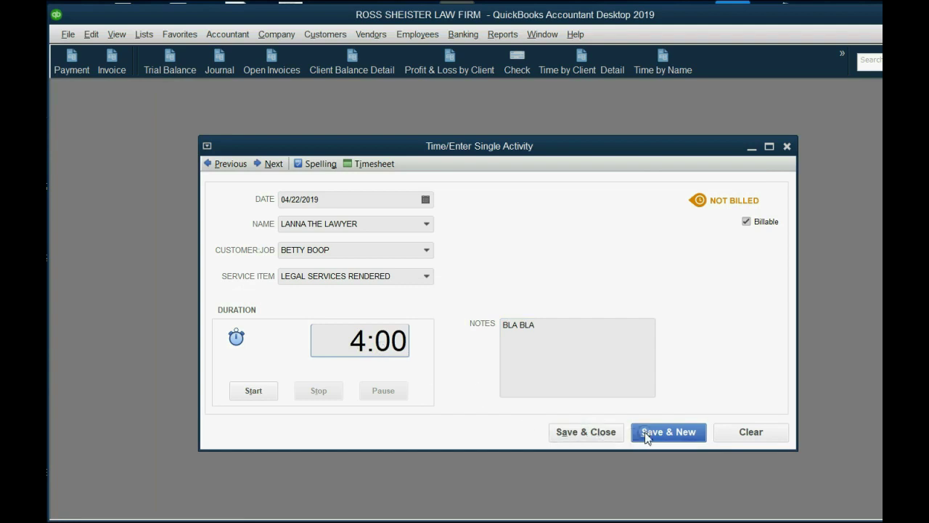
left_click(602, 433)
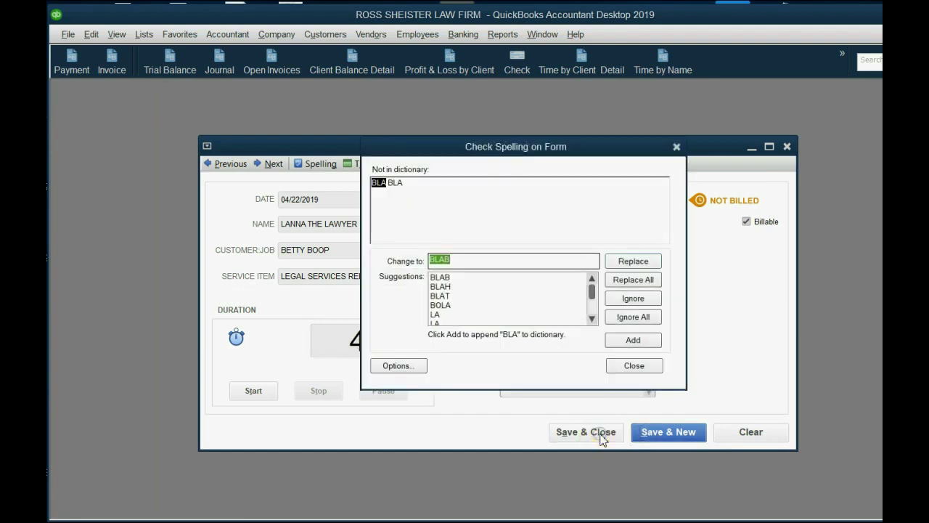
left_click(623, 317)
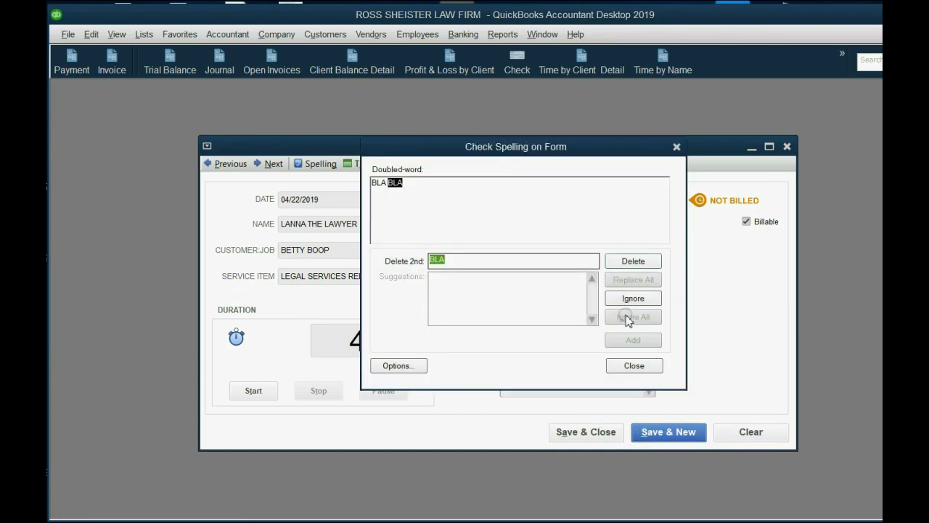
left_click(629, 303)
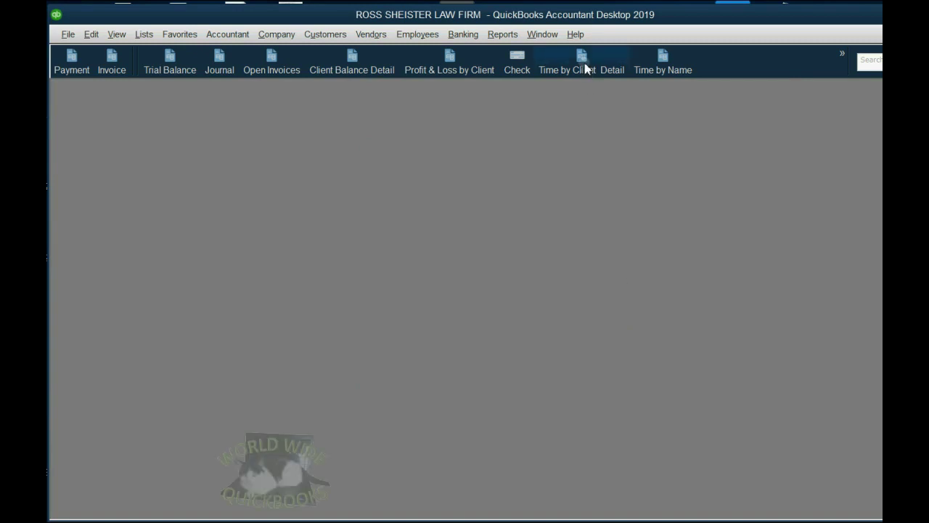
Open Time by Job Detail, reposition it, and widen the Name column
left_click(585, 68)
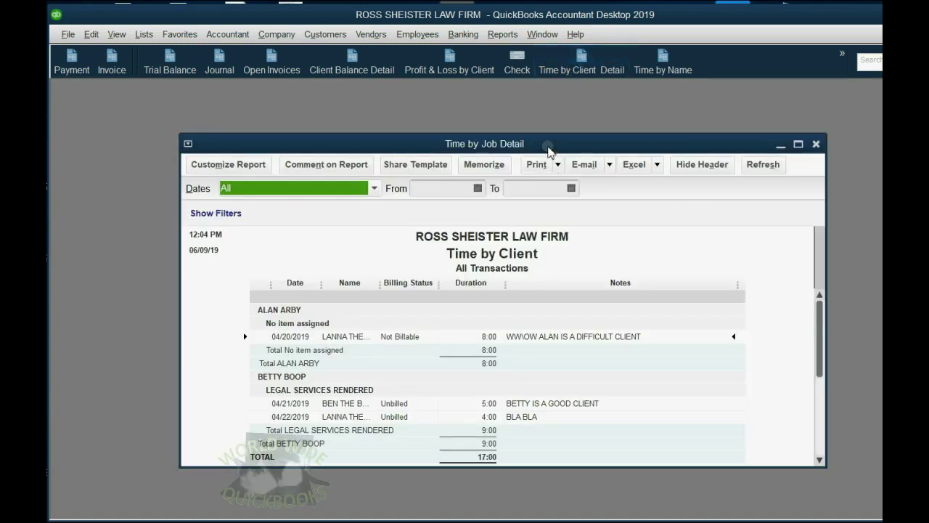
left_click_drag(547, 144, 545, 126)
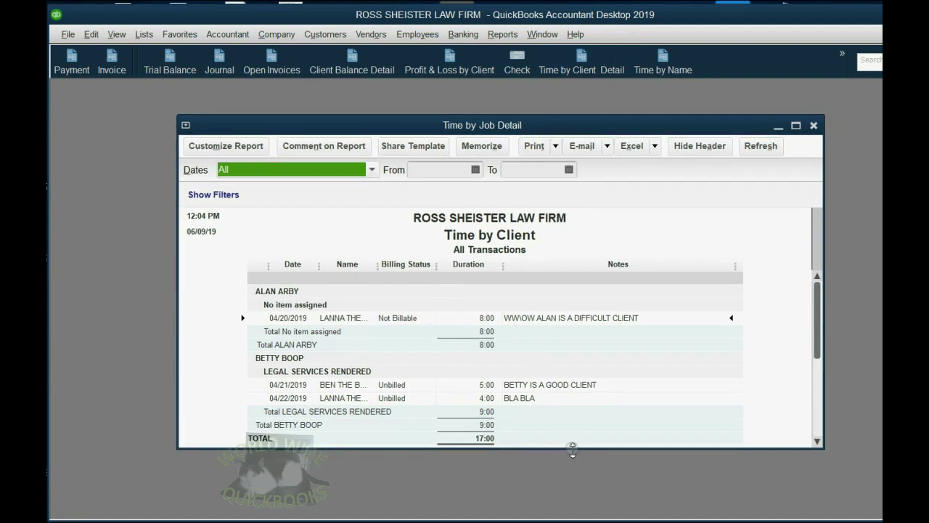
left_click_drag(572, 447, 560, 474)
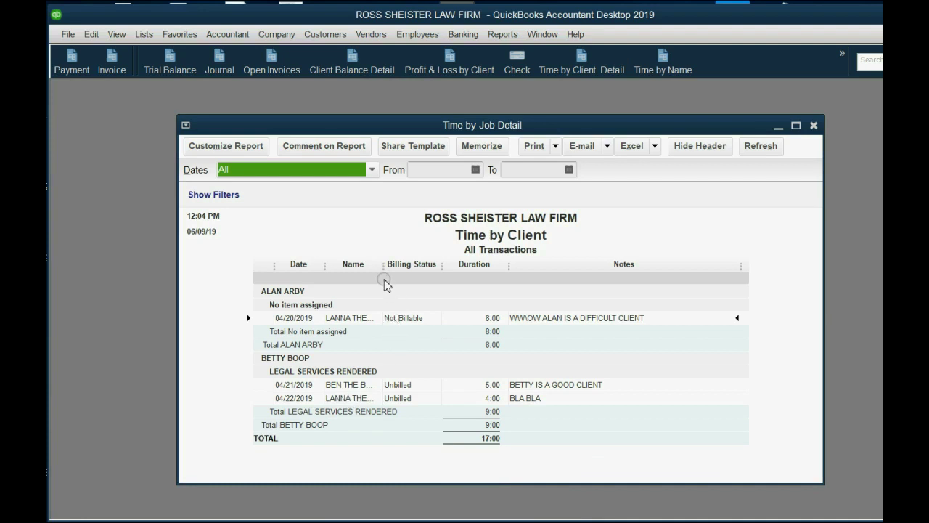
left_click_drag(385, 268, 418, 266)
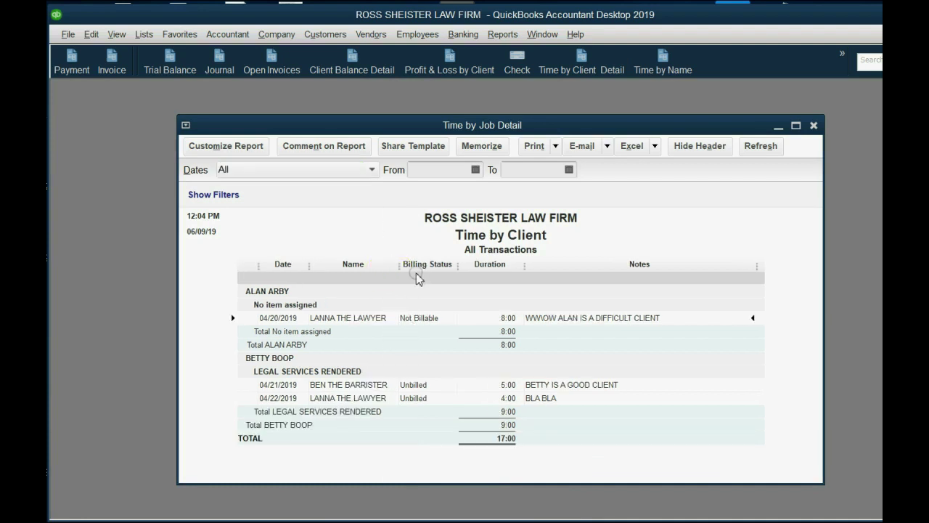
left_click(273, 387)
Review Betty Boop's unbilled slips: Ben's 5:00 on 04/21 and Lanna's on 04/22
left_click(276, 385)
left_click(277, 410)
left_click(280, 386)
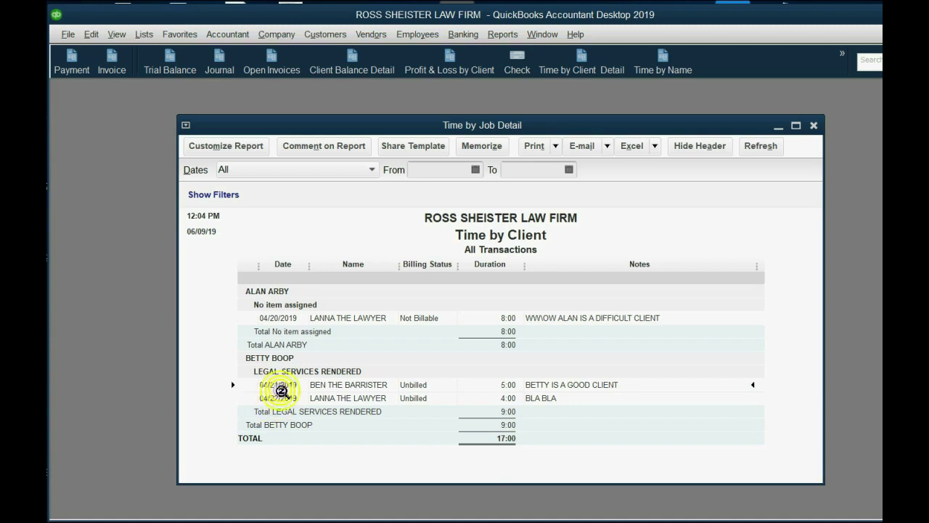
left_click(342, 397)
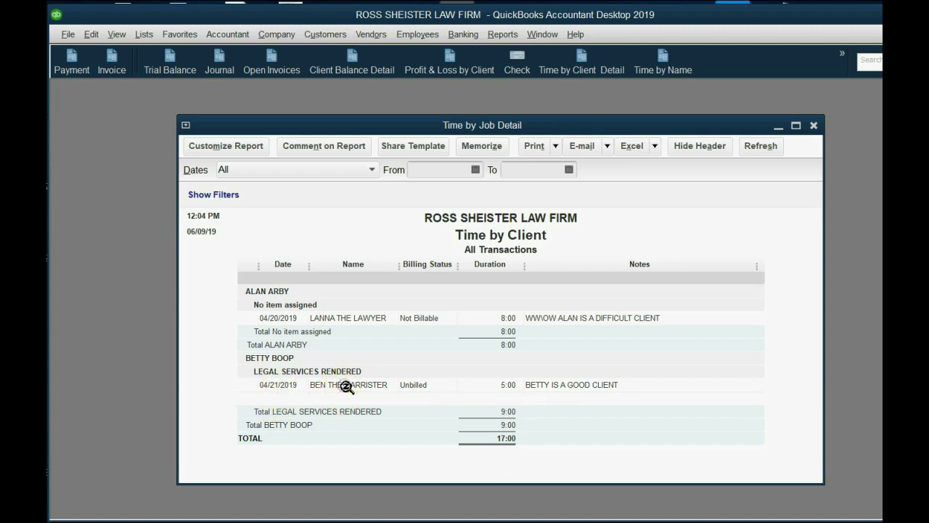
left_click(346, 399)
left_click(509, 385)
left_click(509, 397)
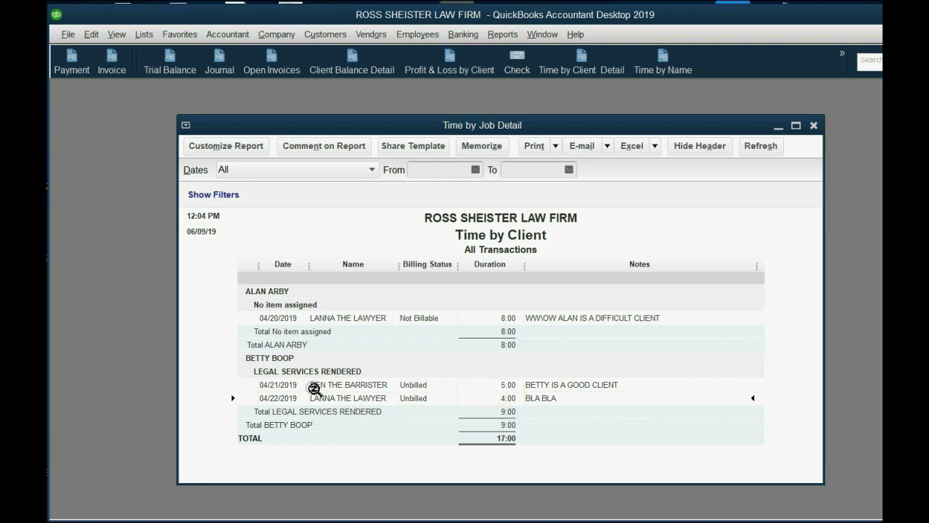
left_click(409, 399)
left_click(662, 64)
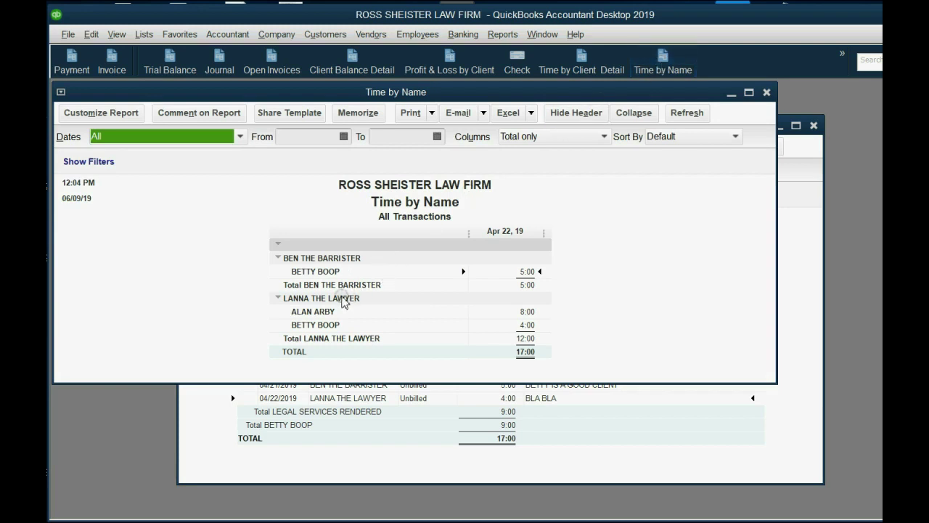
left_click(327, 312)
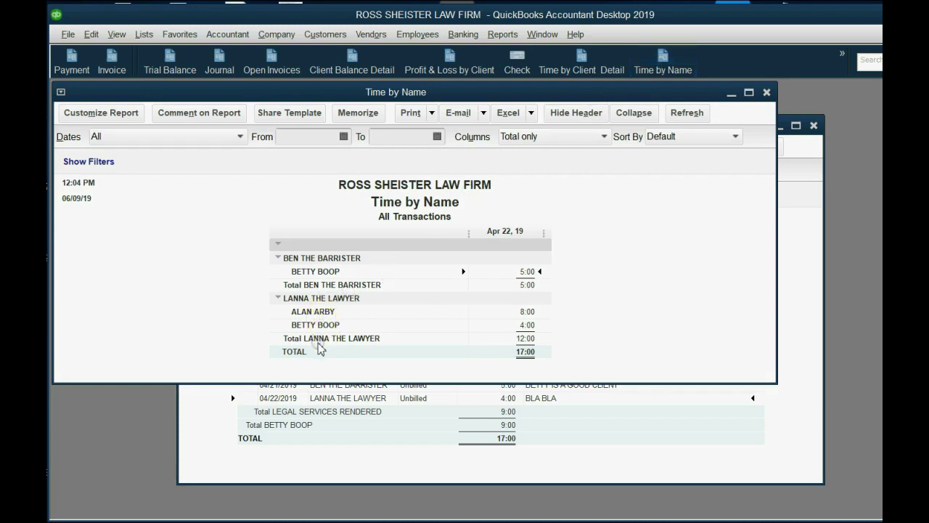
left_click(385, 342)
left_click(525, 339)
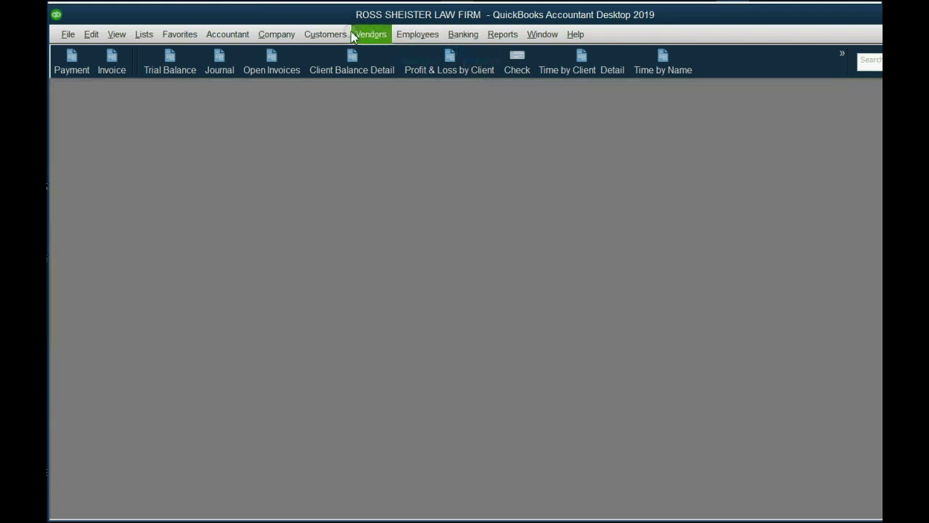
Start a single-activity time slip dated 04/23/2019 for BEN THE BARRISTER, charged to ALAN ARBY
left_click(341, 33)
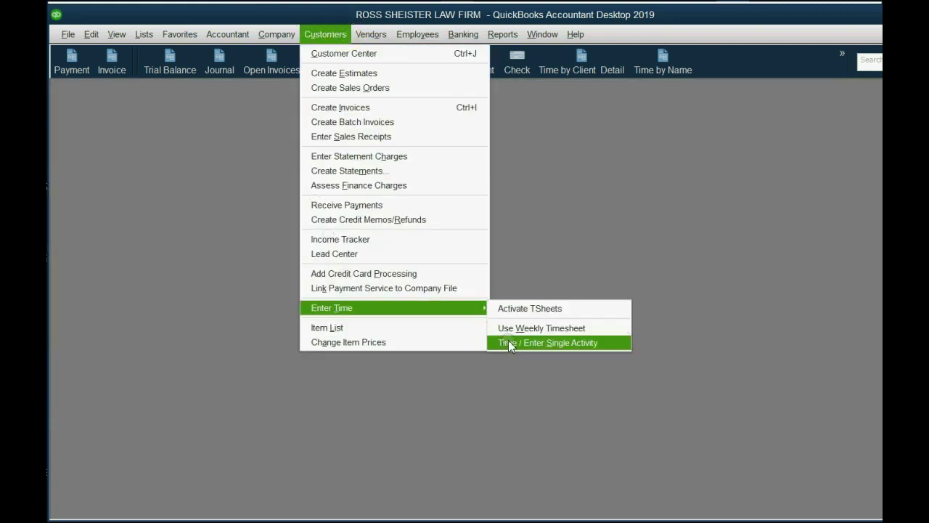
left_click(508, 341)
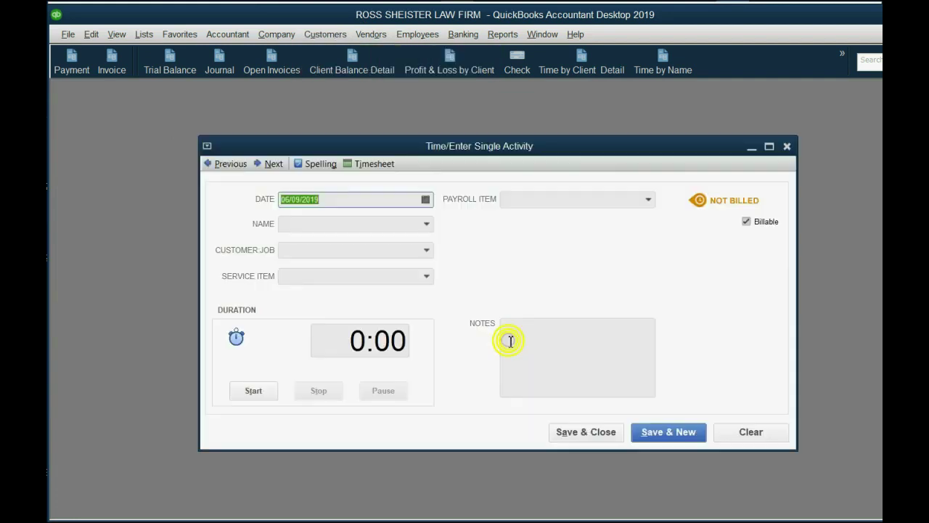
left_click(425, 199)
left_click(298, 225)
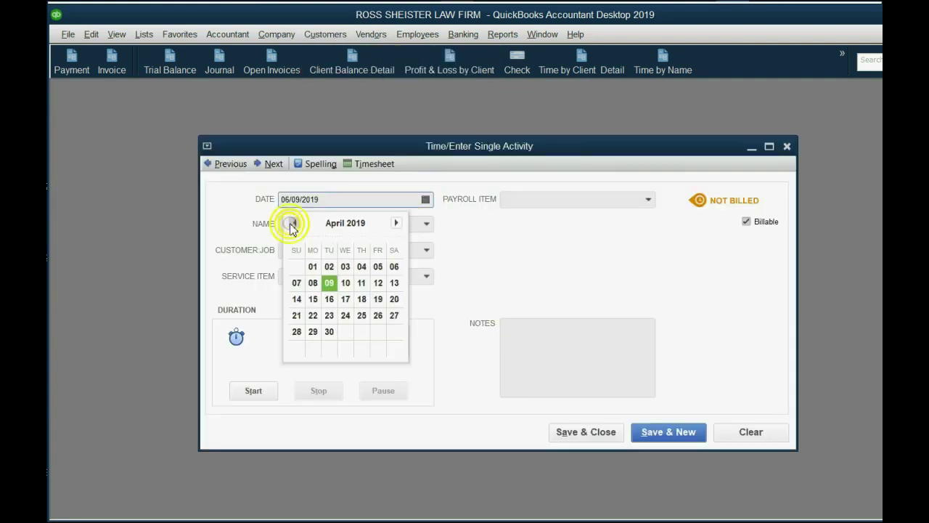
left_click(329, 315)
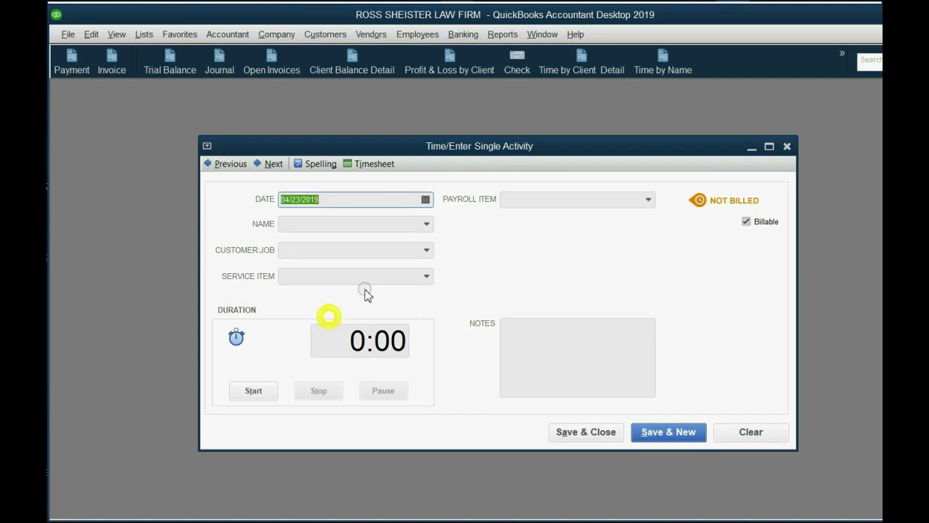
left_click(426, 224)
left_click(372, 275)
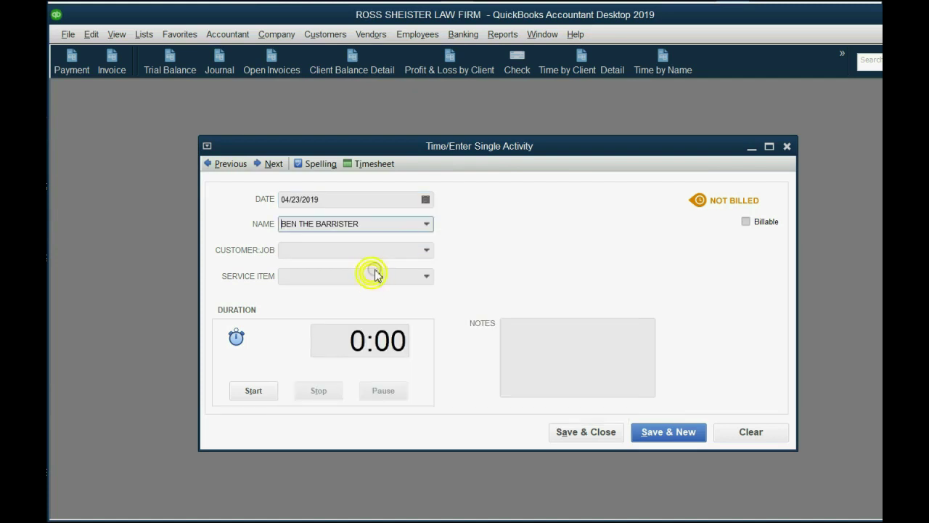
left_click(427, 250)
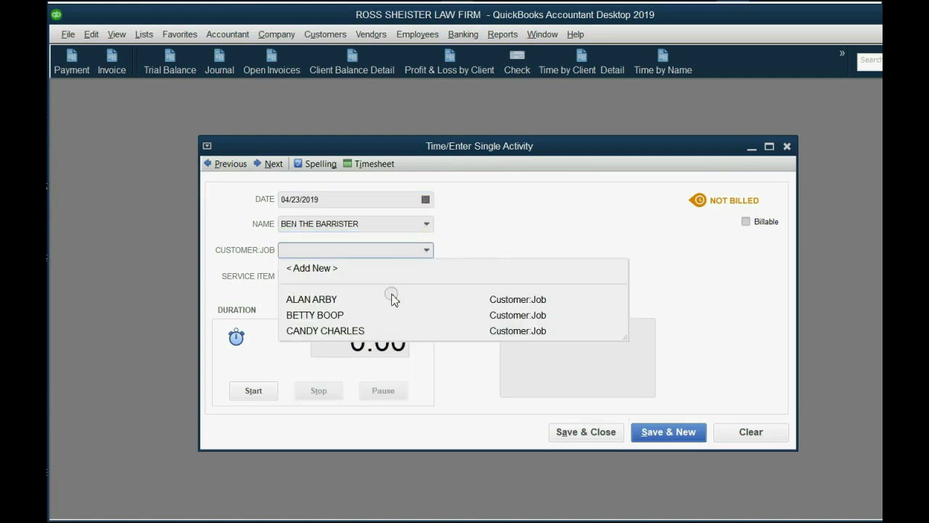
left_click(395, 294)
Enter a 6:00 duration, removing the stray character, and save the slip with no service item
left_click(426, 276)
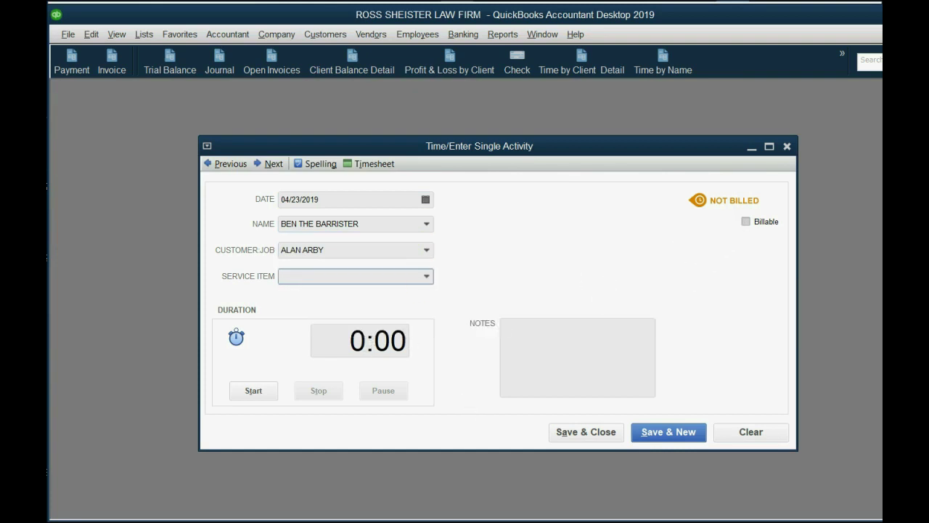
key("alt+Tab")
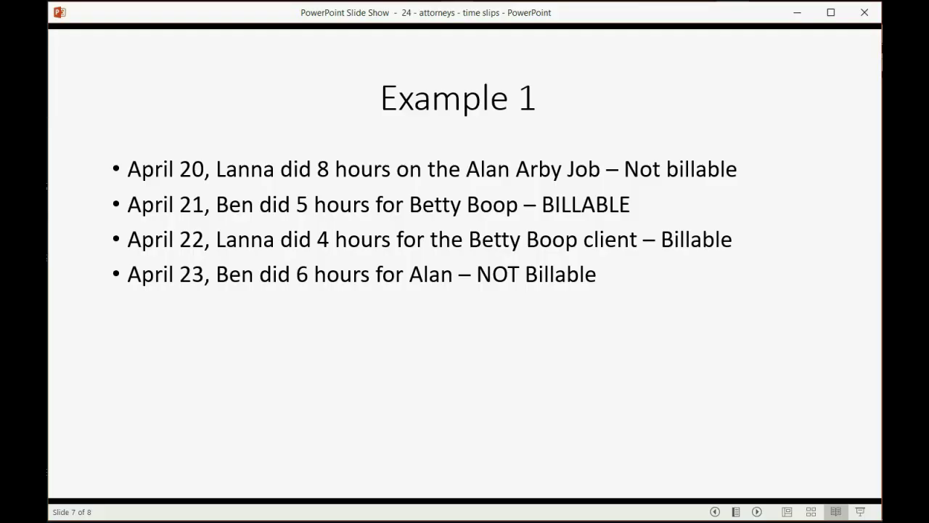
key("alt+Tab")
left_click(350, 339)
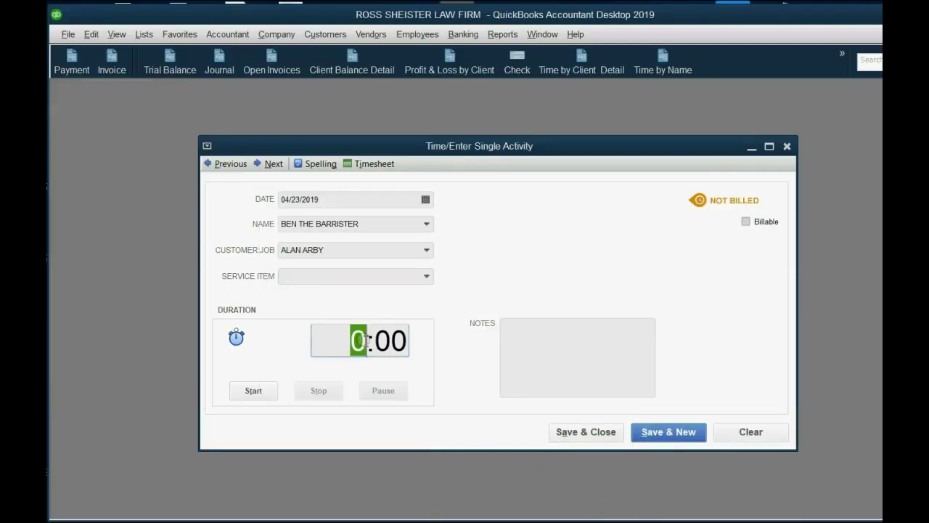
type("6`")
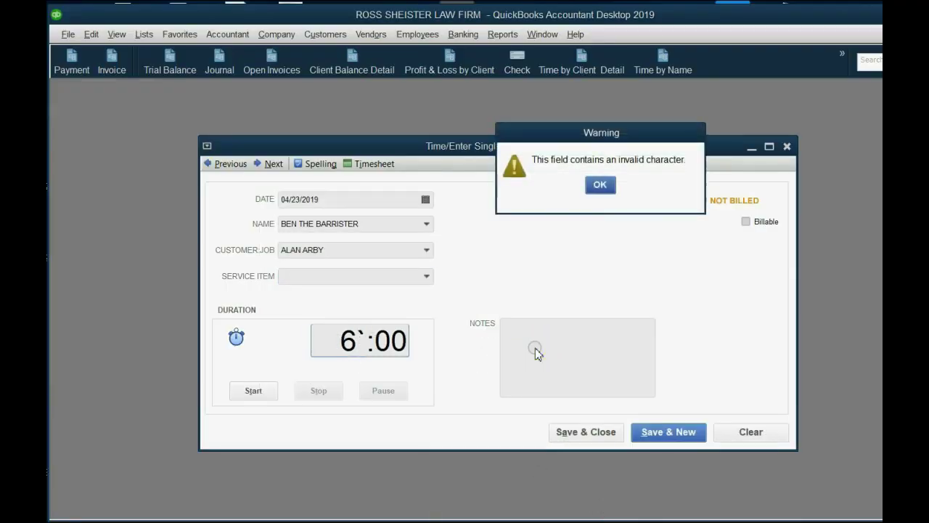
left_click(600, 185)
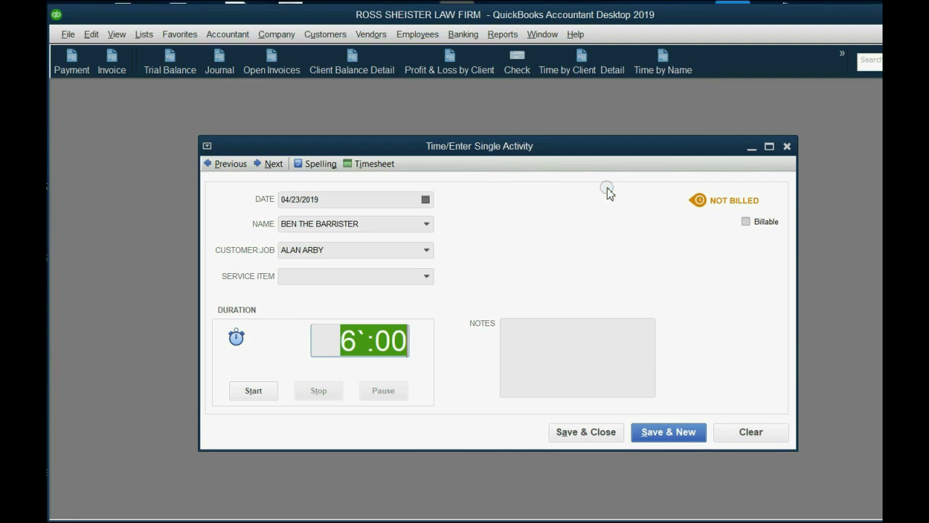
left_click(359, 339)
left_click_drag(361, 338, 366, 336)
key("Delete")
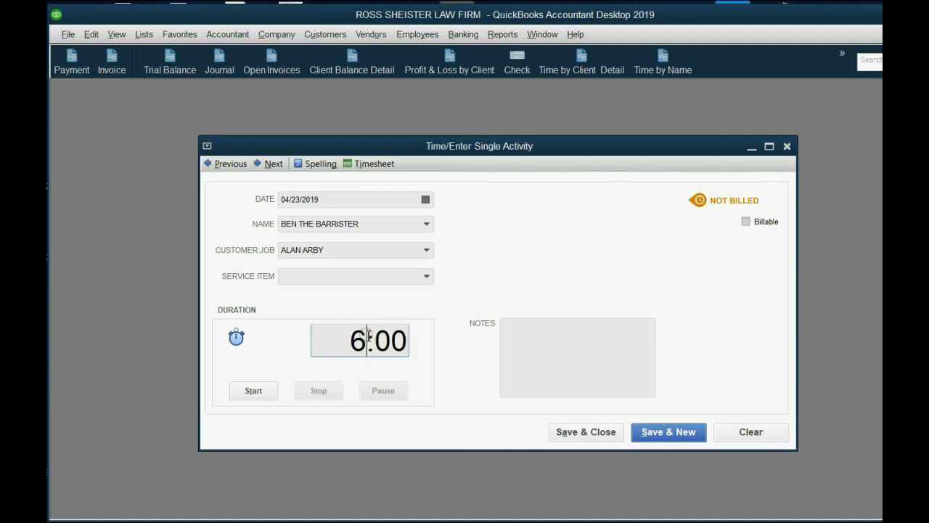
left_click(538, 344)
type("CSVCSVVSVSDVSVX")
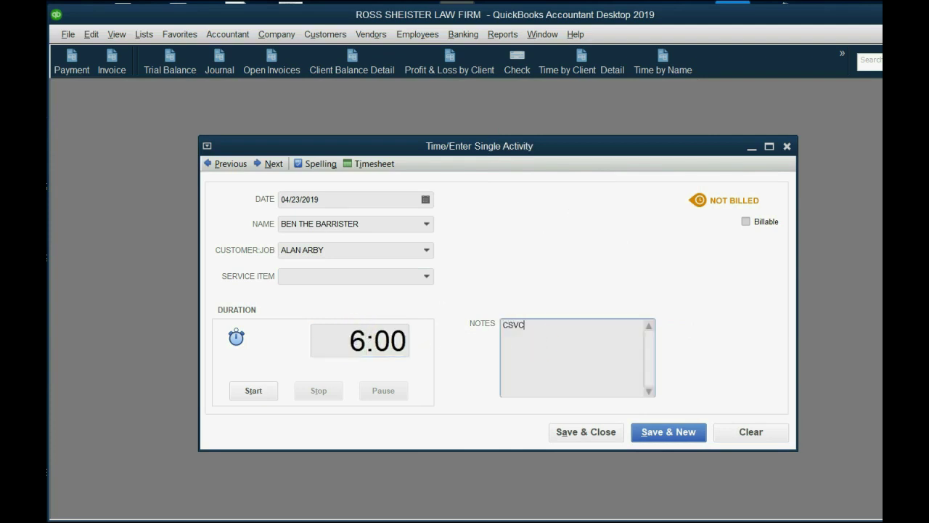
left_click(603, 432)
Finish saving the slip, then review Betty Boop's slips in Time by Client Detail with a widened Name column
left_click(610, 341)
left_click(617, 321)
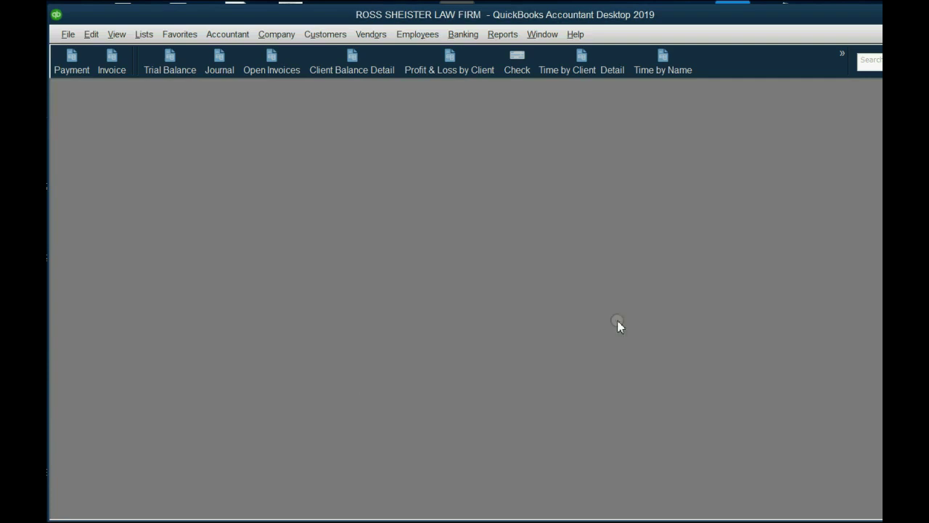
left_click(582, 71)
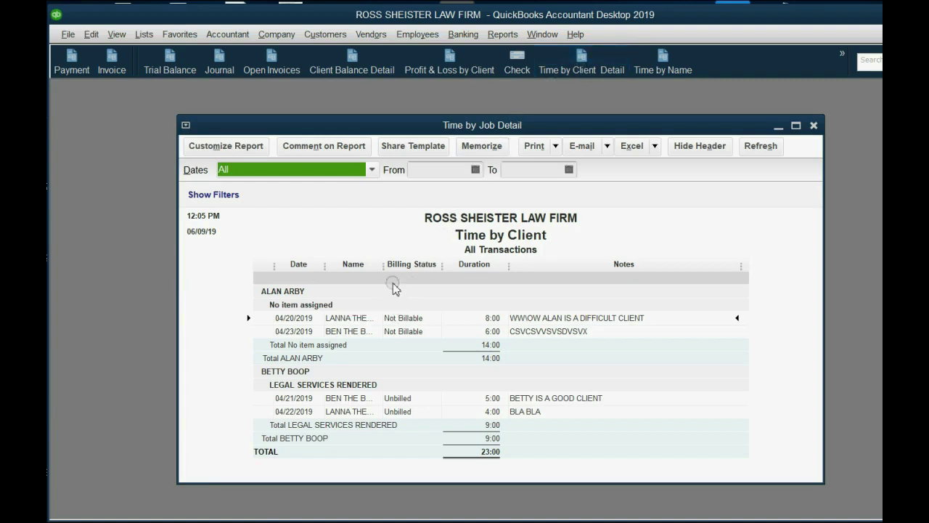
left_click_drag(385, 269, 420, 268)
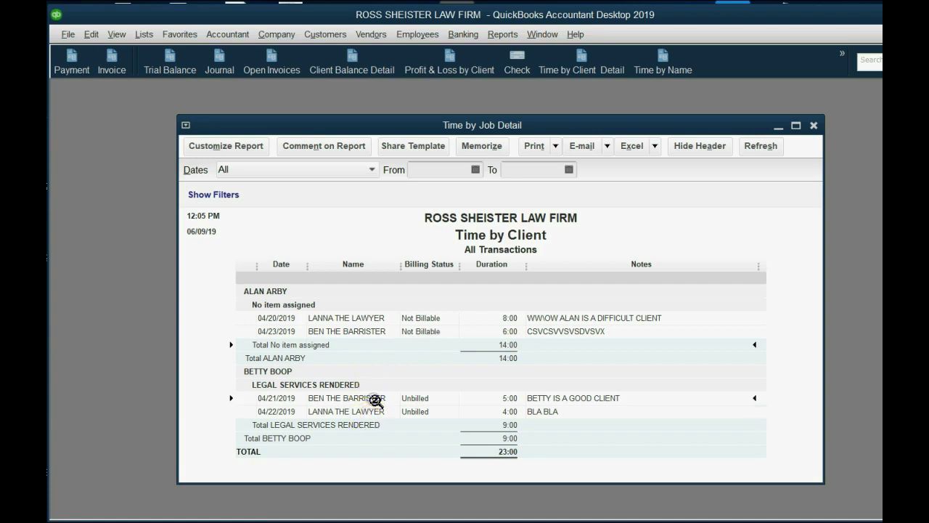
left_click(374, 412)
left_click(374, 399)
left_click(431, 414)
left_click(674, 69)
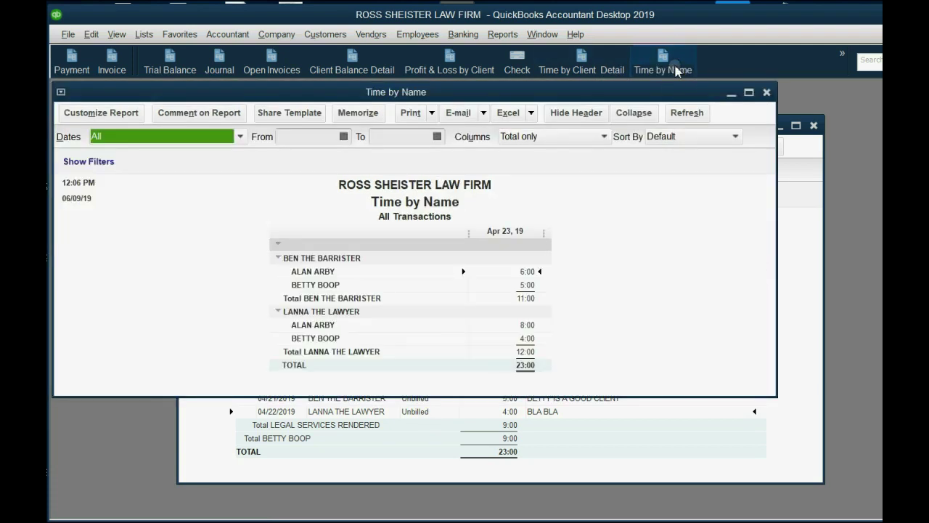
left_click(534, 298)
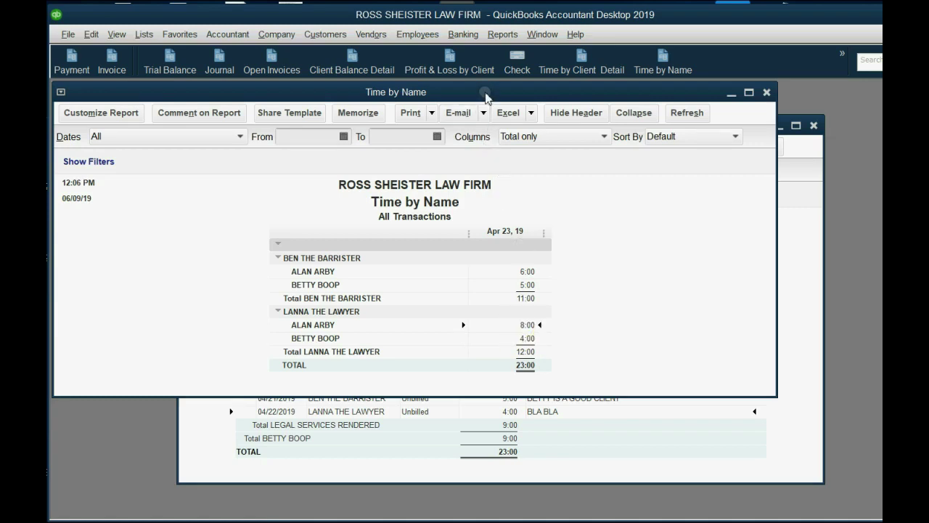
left_click_drag(487, 91, 584, 87)
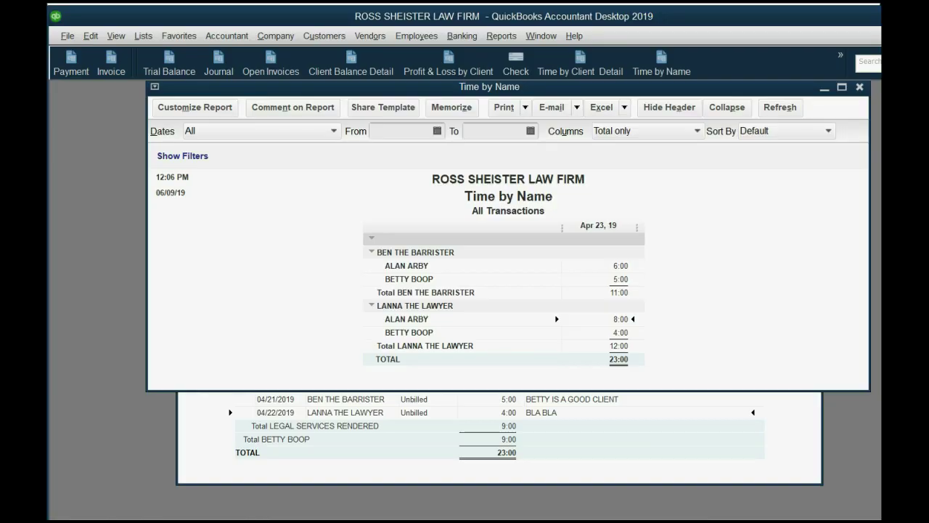
key("Escape")
key("Escape")
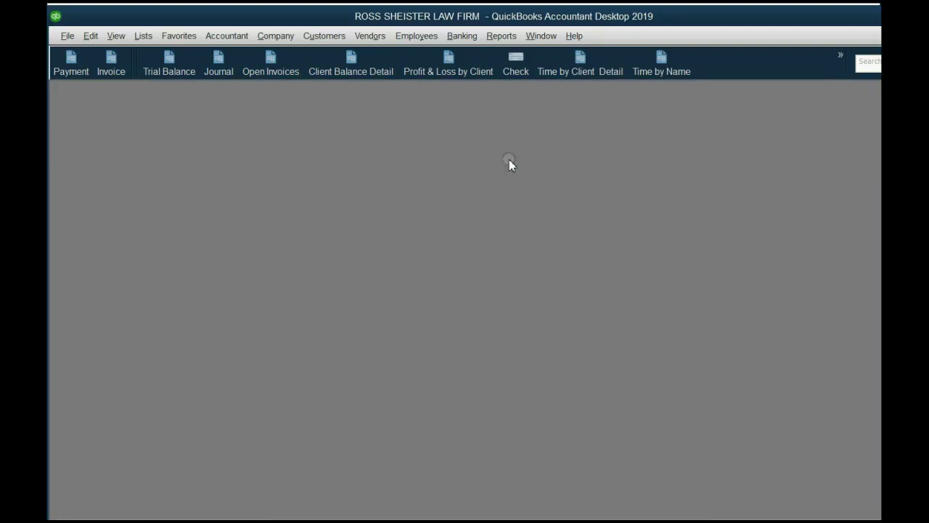
Start a new invoice dated 04/24/2019 for the client with unbilled time slips
left_click(113, 67)
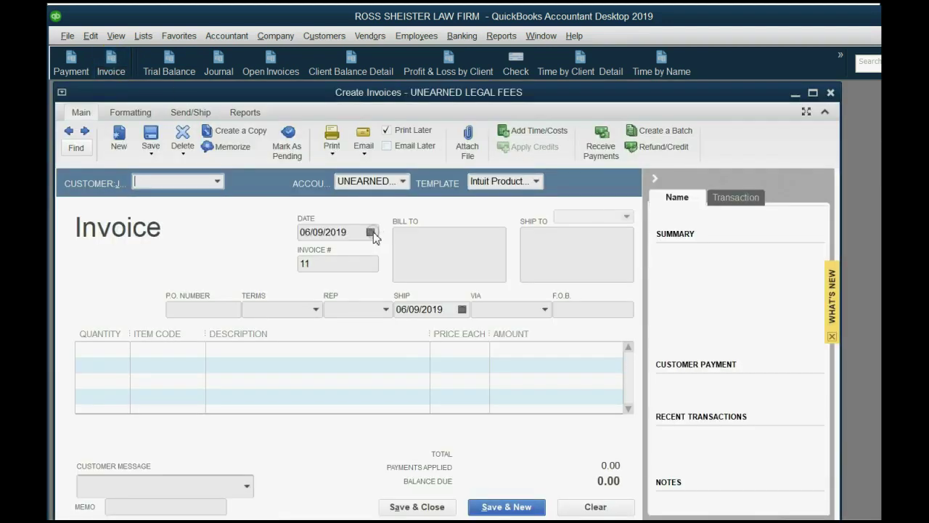
left_click(370, 231)
left_click(315, 257)
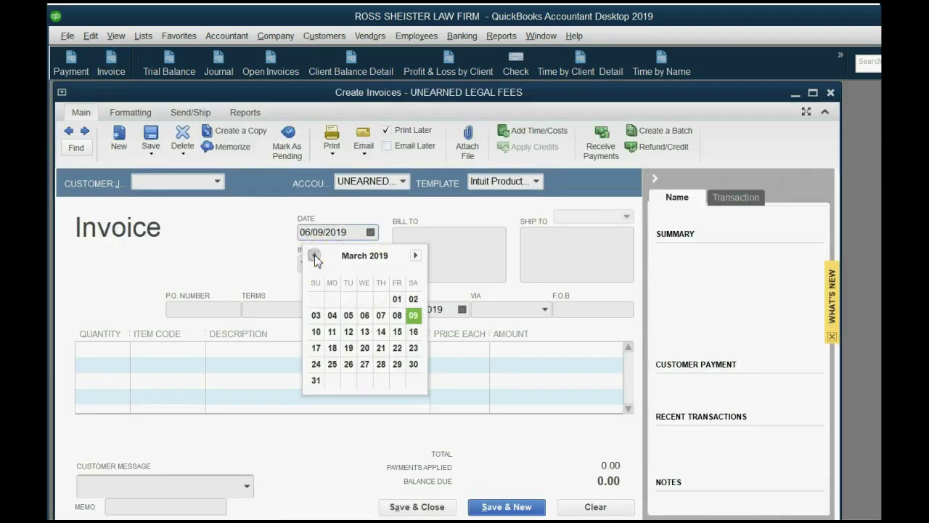
left_click(315, 256)
left_click(415, 255)
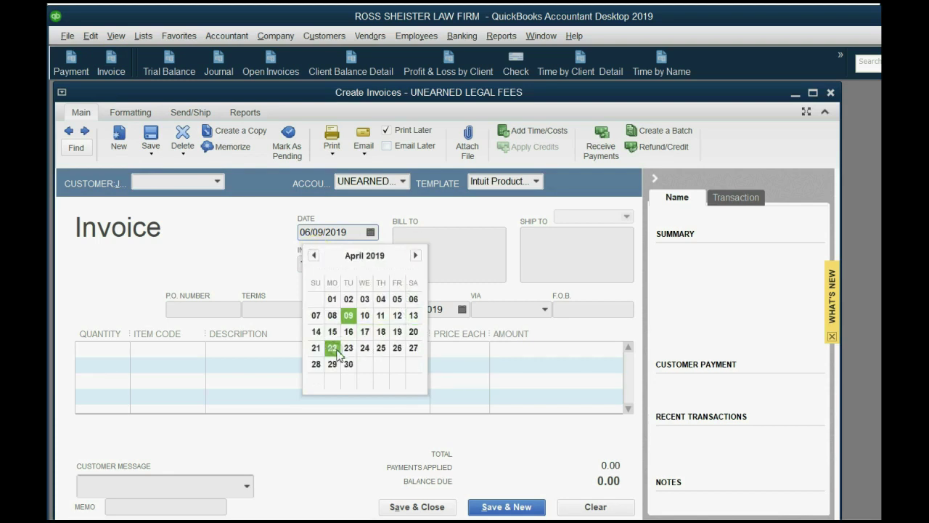
left_click(365, 347)
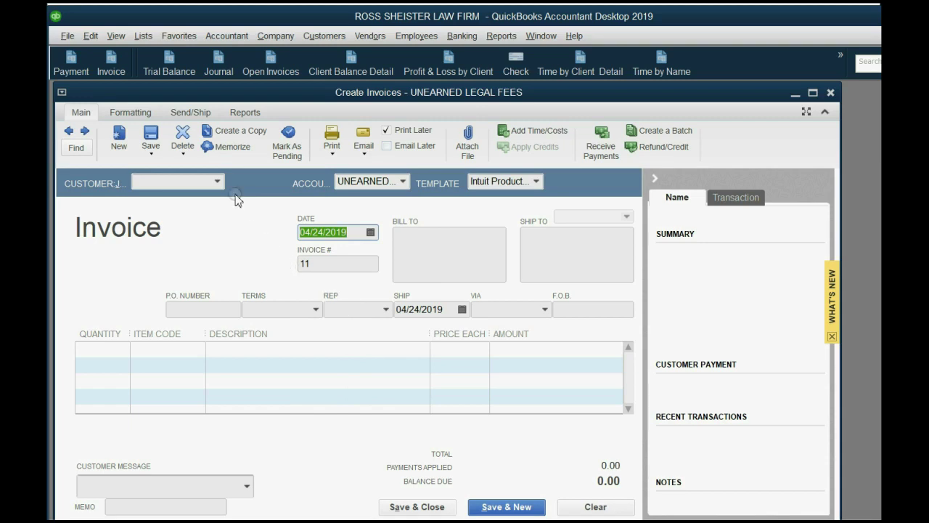
left_click(217, 181)
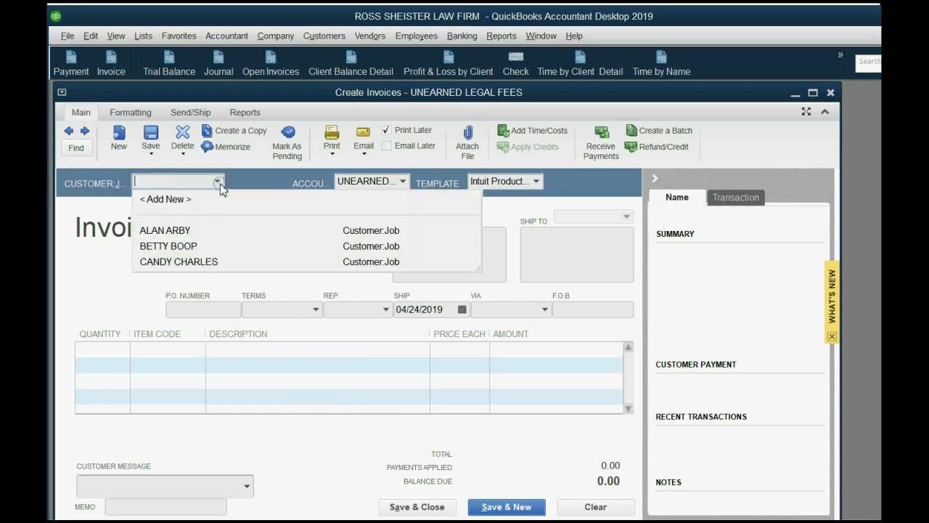
left_click(205, 246)
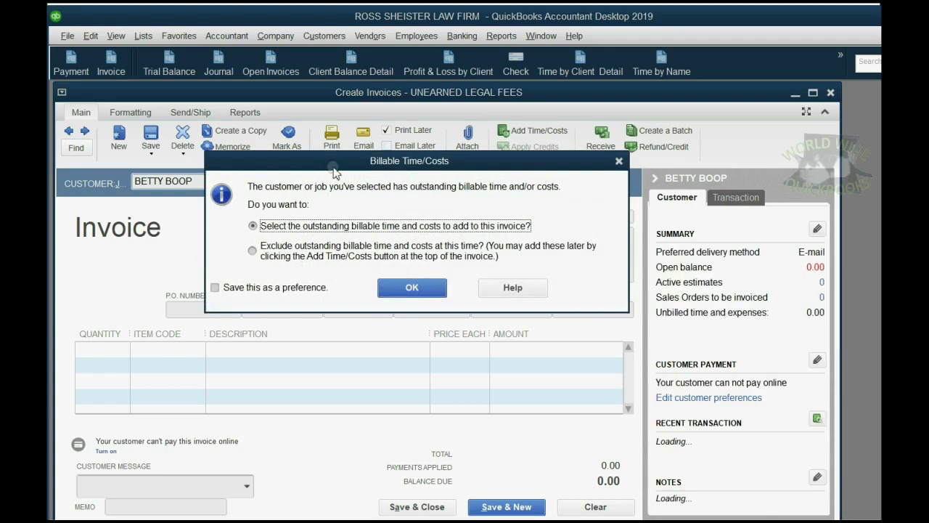
left_click_drag(334, 169, 391, 194)
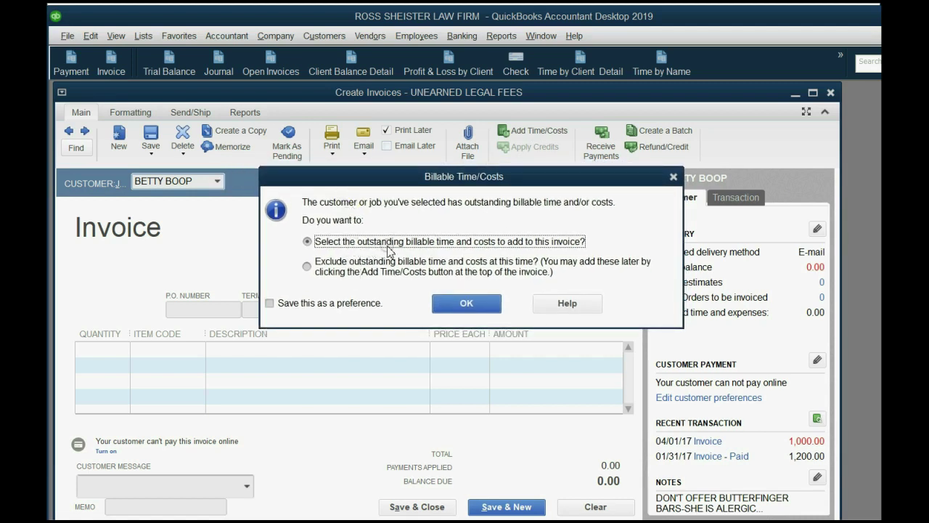
Bring in outstanding billable time, ticking only the 04/21/2019 five-hour slip
left_click(465, 305)
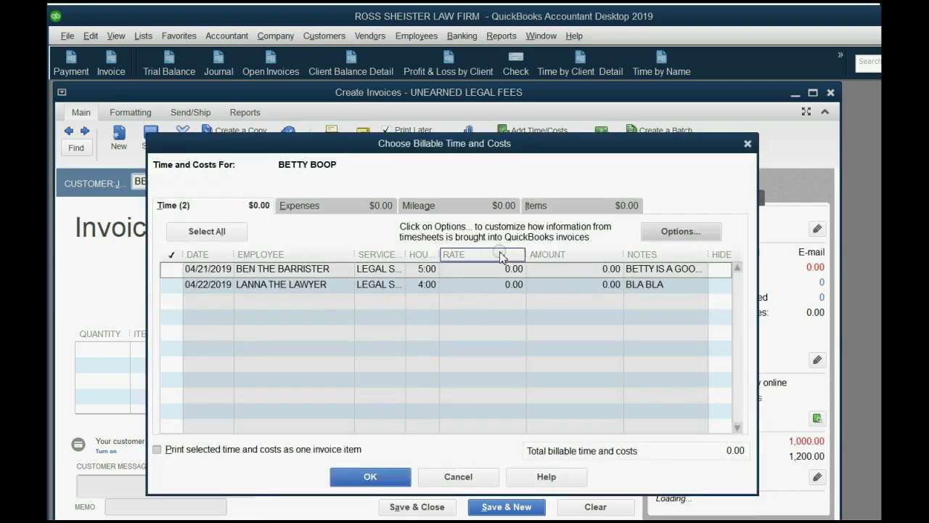
left_click(352, 207)
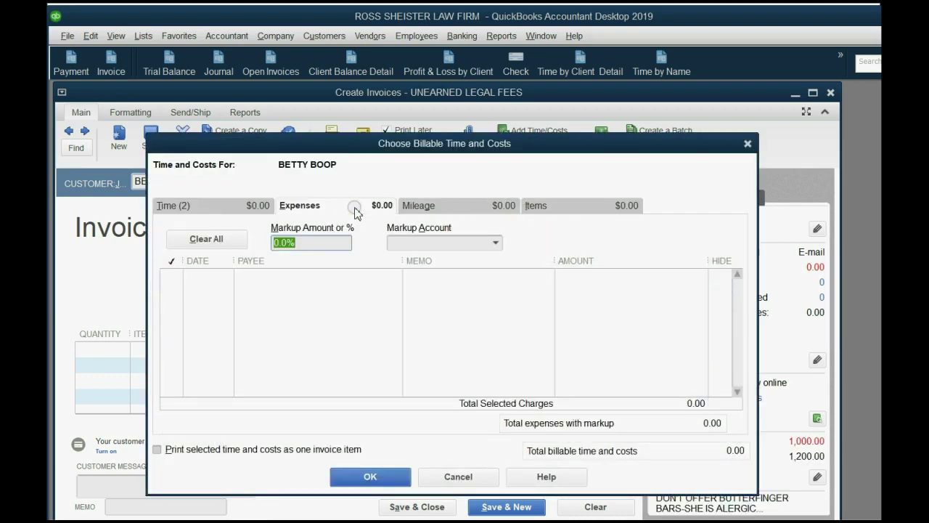
left_click(223, 209)
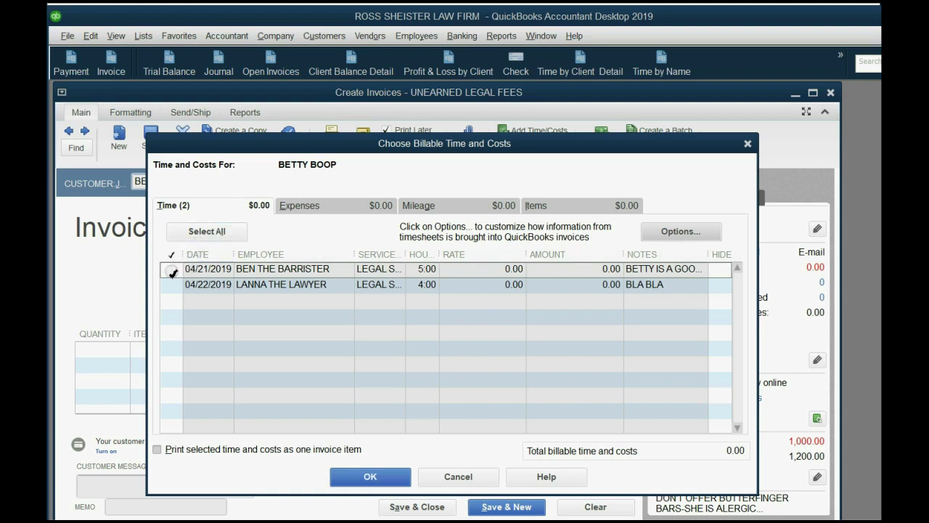
left_click(172, 272)
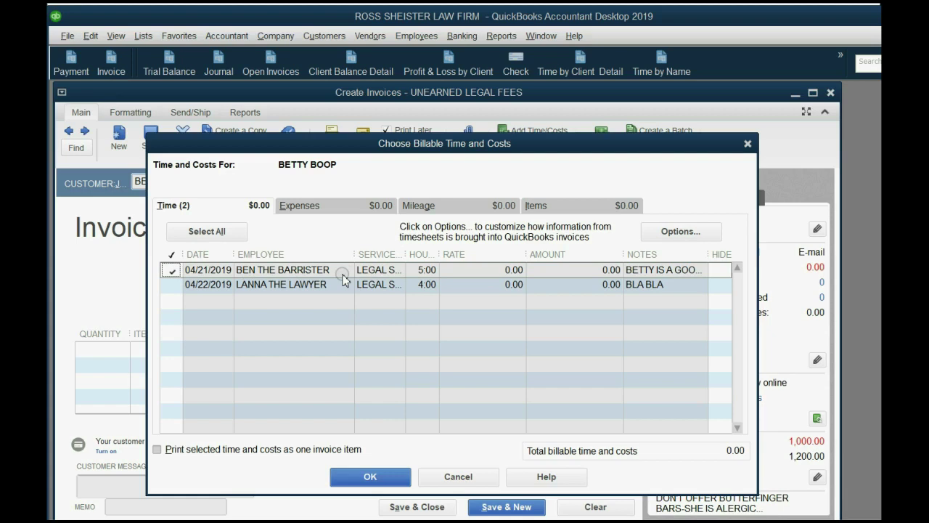
left_click(372, 477)
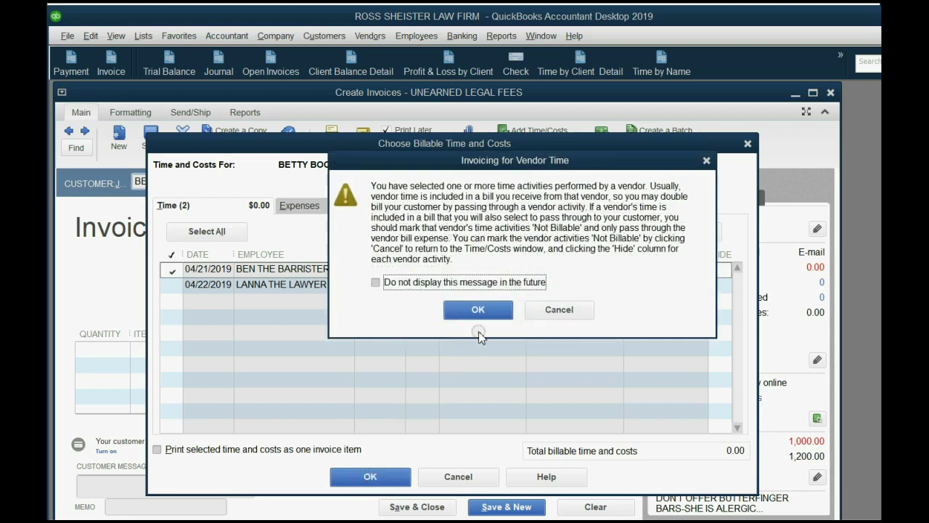
Keep LEGAL SERVICES RENDERED as the line item and set its price to 33.00 per hour
left_click(484, 310)
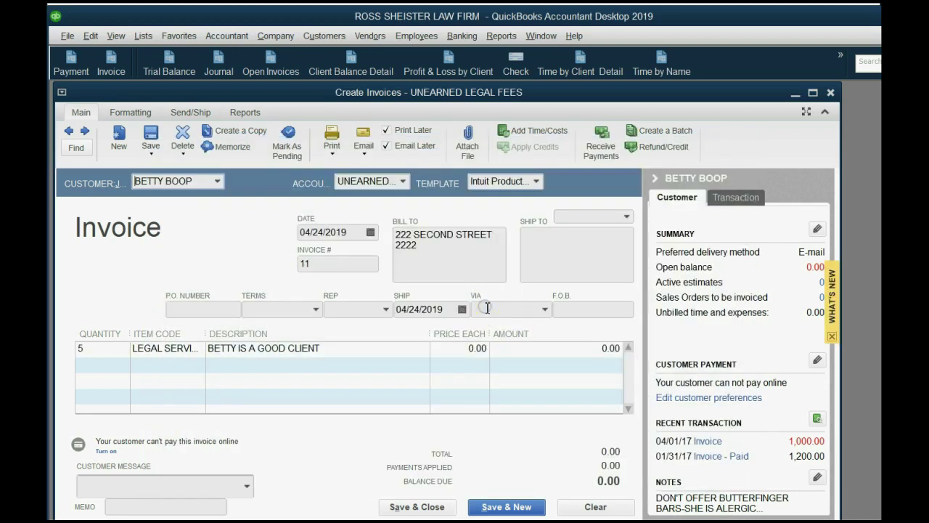
left_click(174, 349)
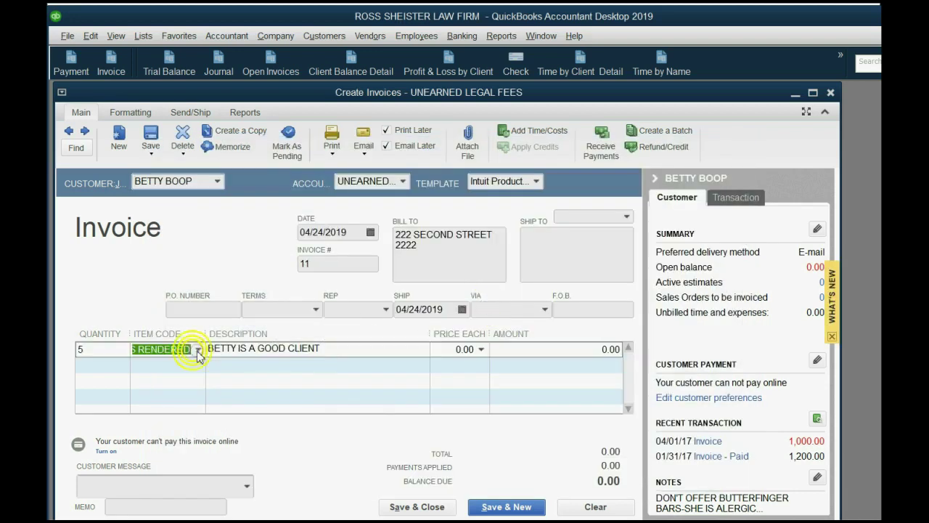
left_click(198, 351)
left_click(198, 351)
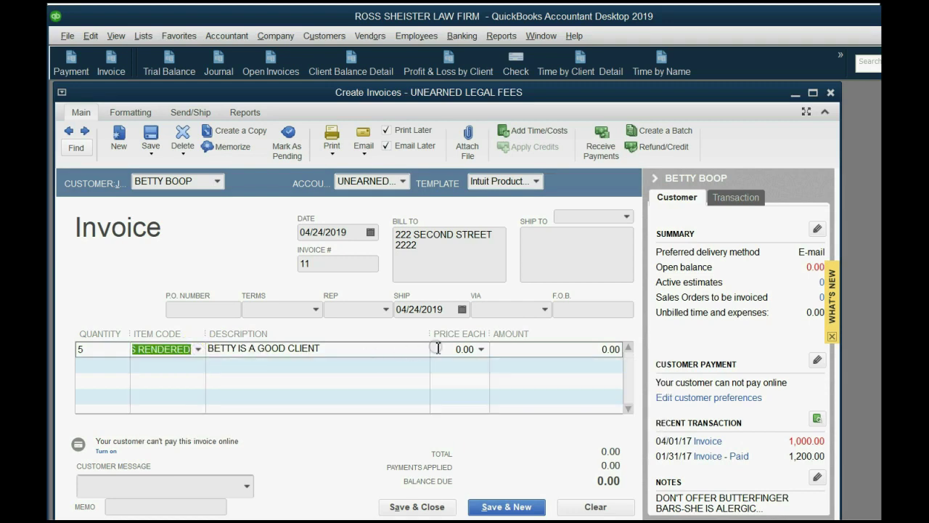
left_click(459, 349)
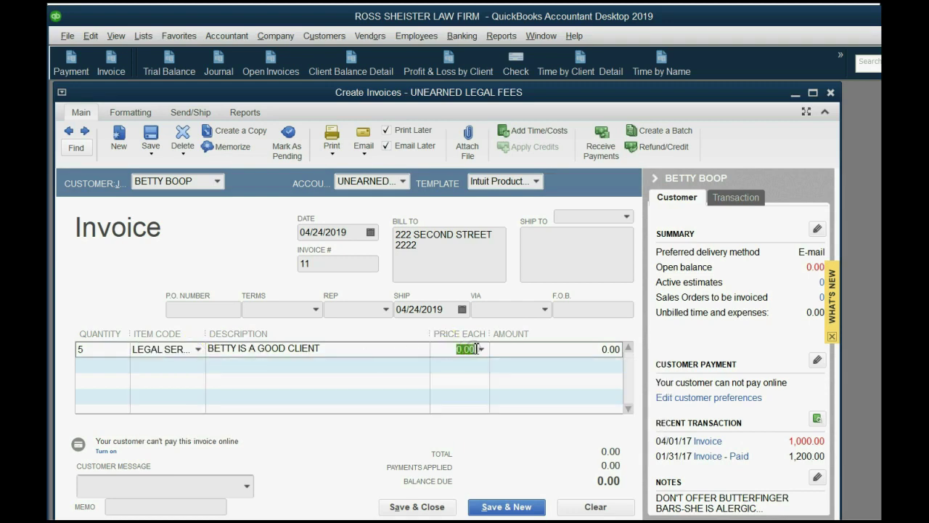
type("33")
key("Tab")
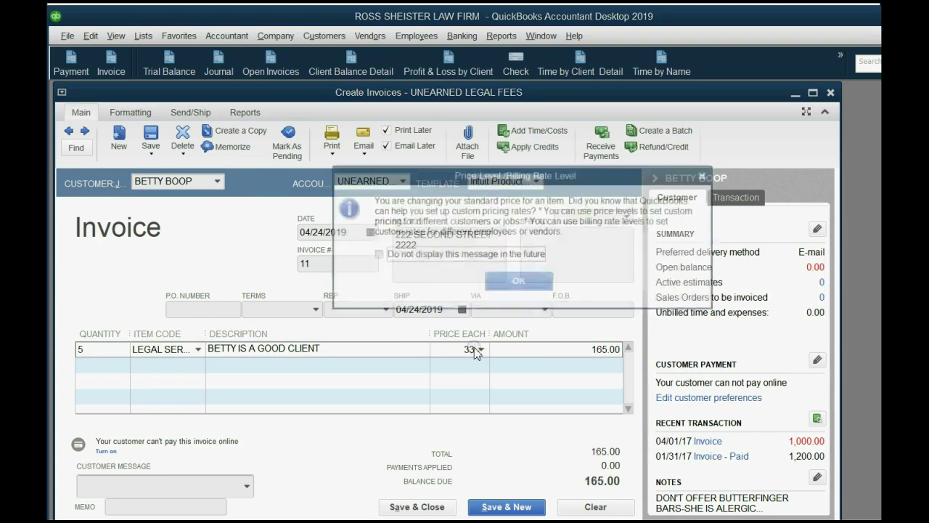
left_click(519, 283)
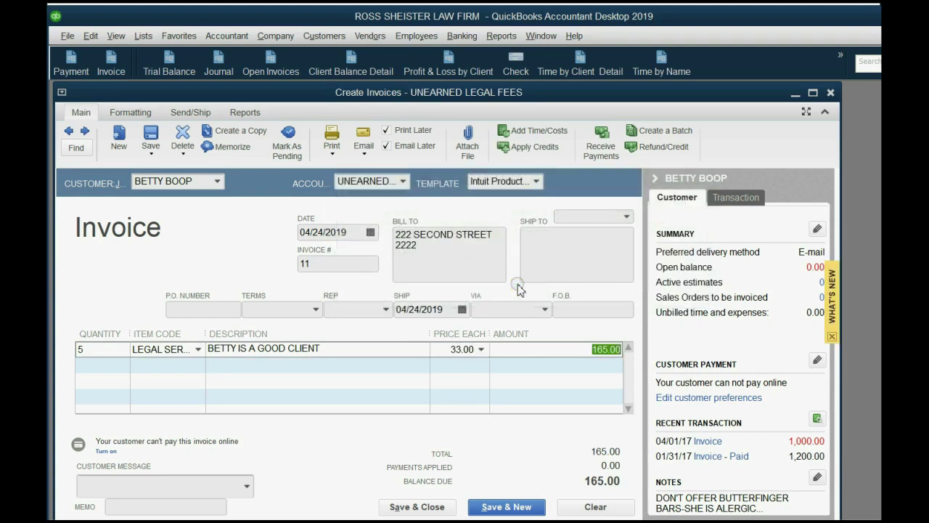
Save and close the 165.00 invoice, skipping the email prompt and declining to apply credits
left_click(238, 247)
left_click(217, 182)
left_click(217, 182)
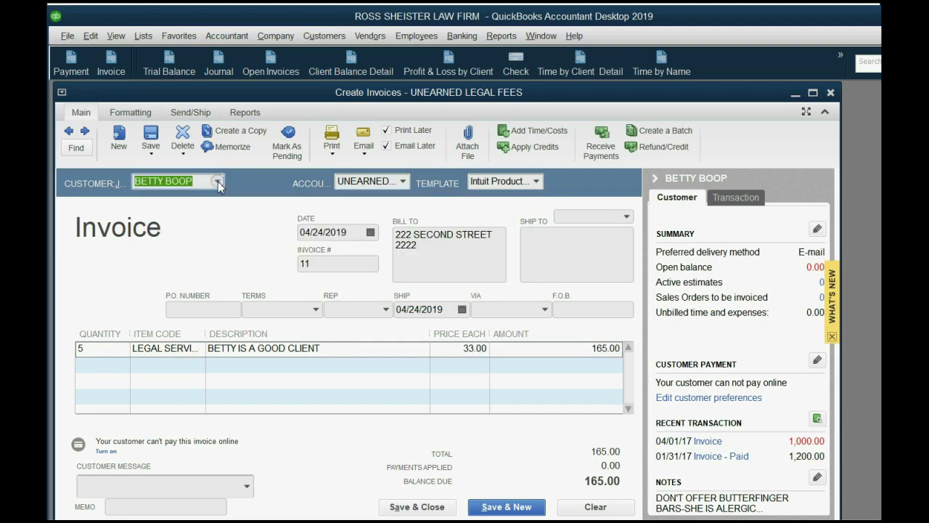
left_click(517, 130)
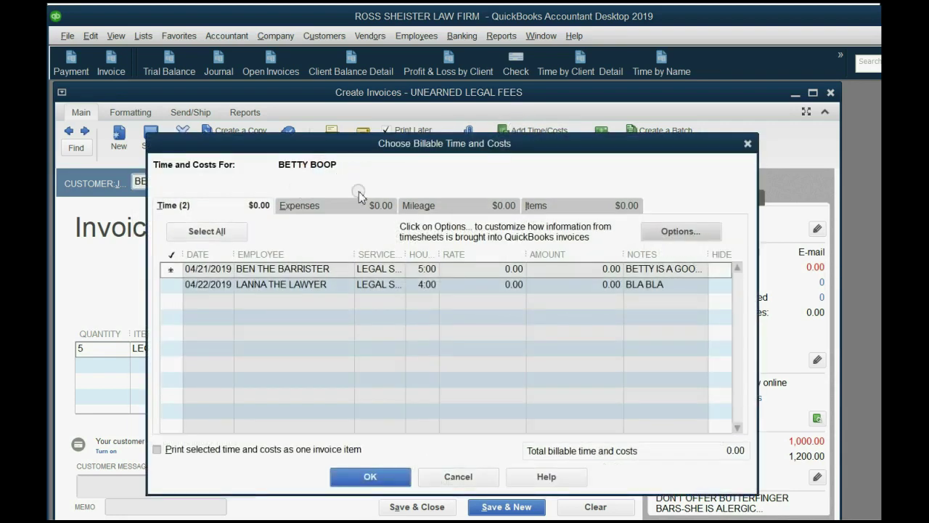
left_click(748, 144)
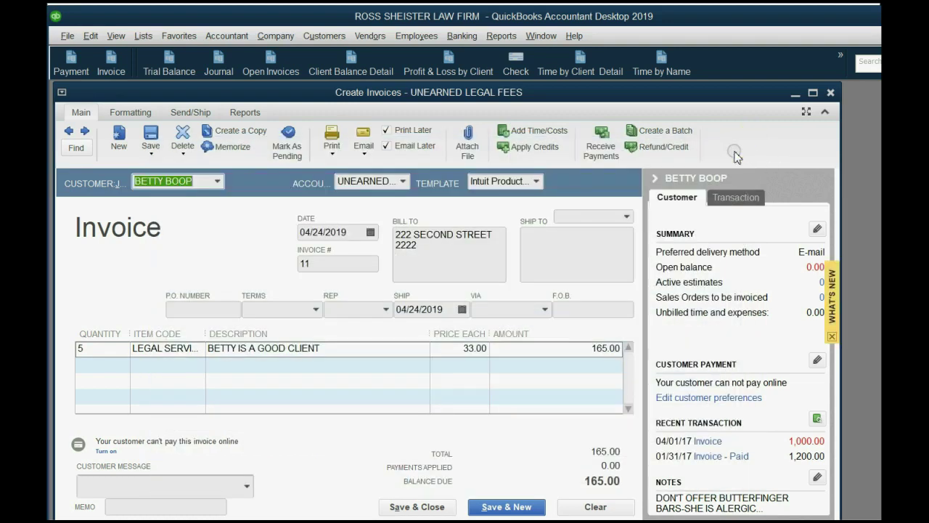
left_click(434, 507)
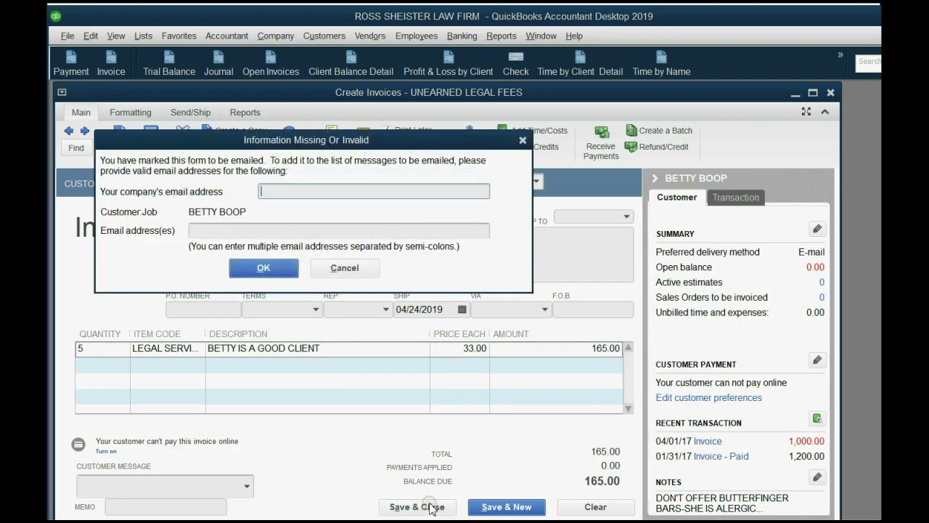
left_click(351, 271)
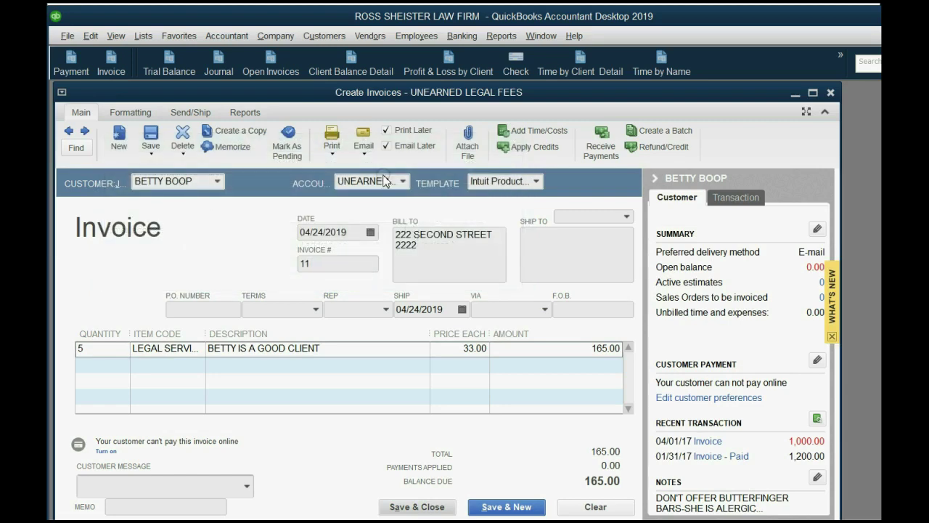
left_click(436, 507)
left_click(496, 270)
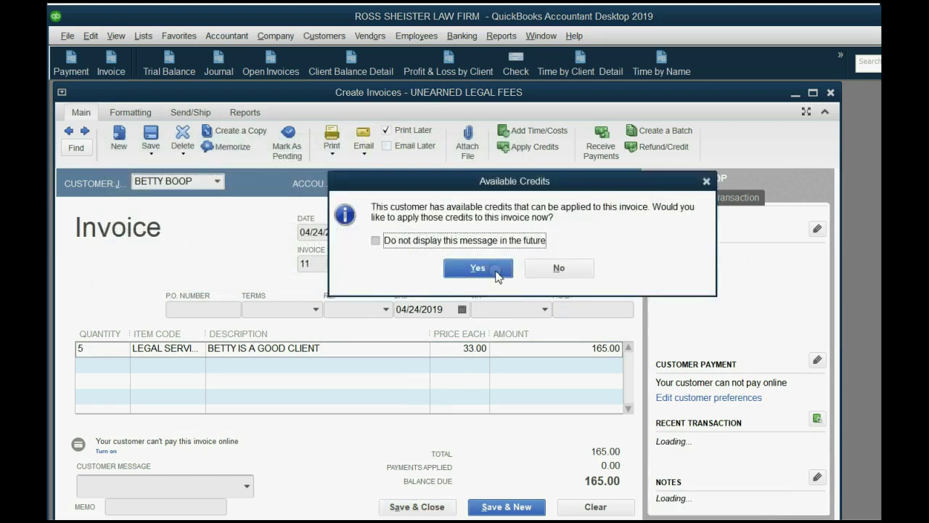
left_click(553, 269)
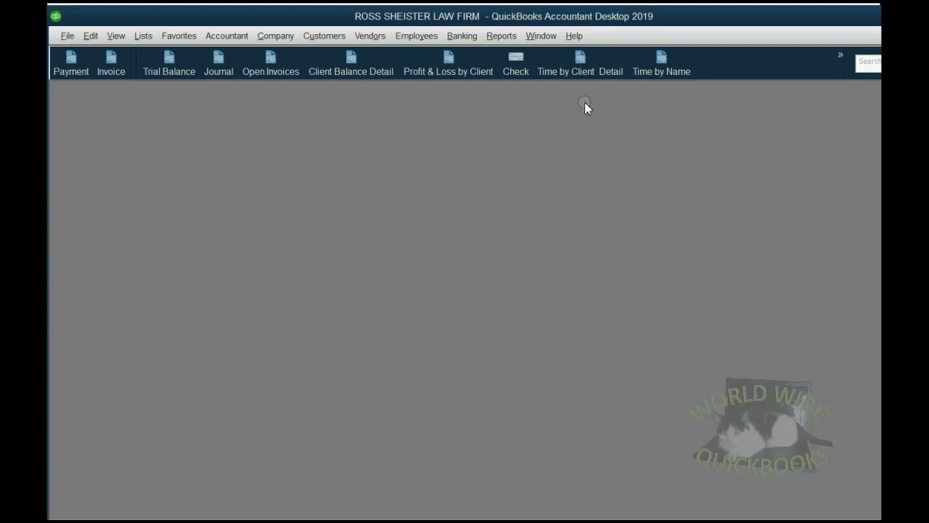
Review Time by Client Detail: the 04/21/2019 slip is Billed, the 04/22/2019 slip still Unbilled
left_click(581, 76)
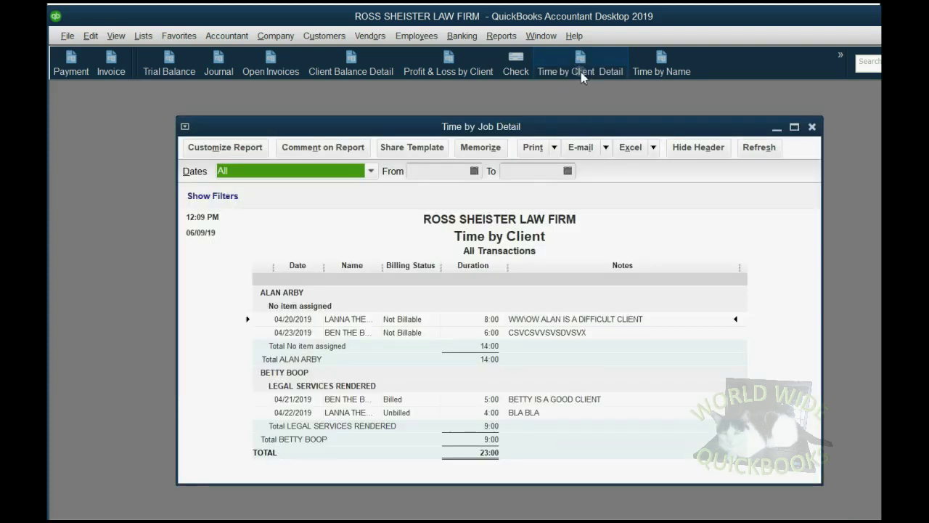
left_click(403, 402)
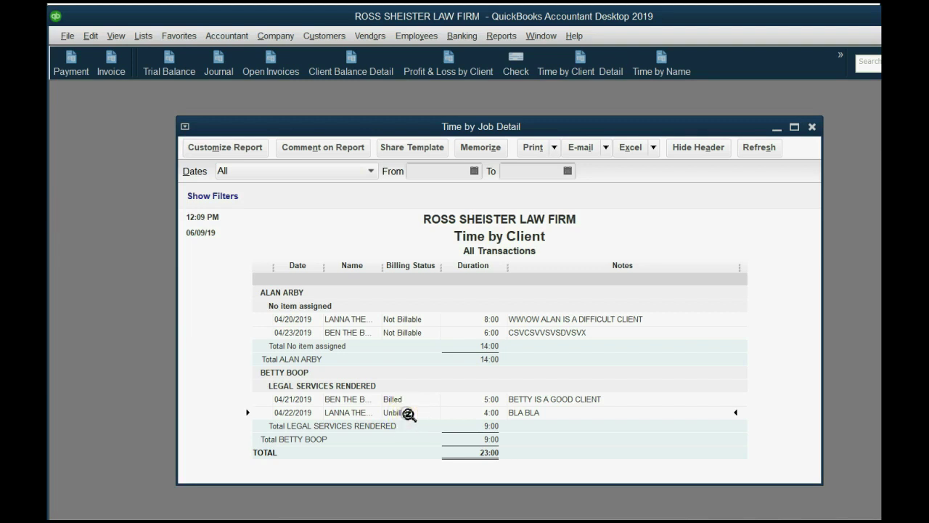
left_click(402, 411)
left_click(403, 400)
left_click(398, 402)
left_click(400, 411)
left_click(400, 414)
left_click(387, 221)
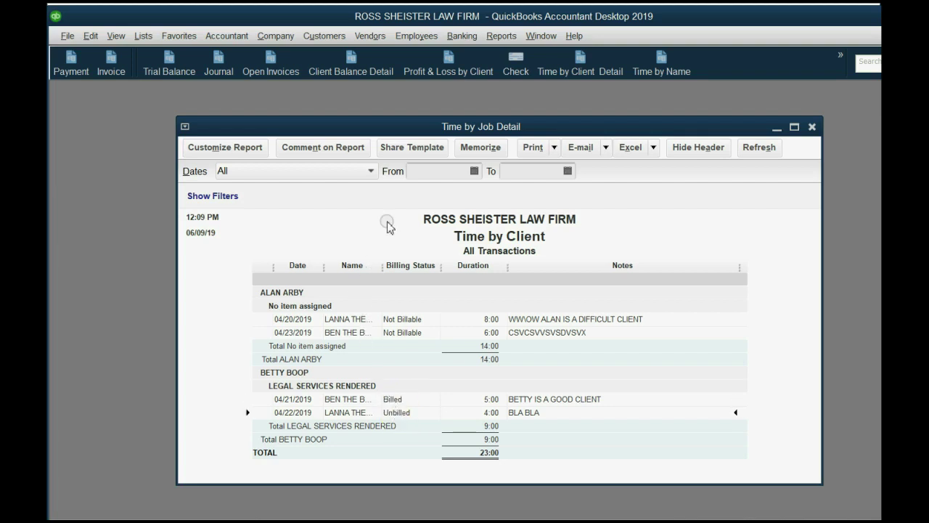
Review the 04/24/2019 invoice in Client Balance Detail and Unearned Legal Fees in Trial Balance, then return to slides
left_click(362, 64)
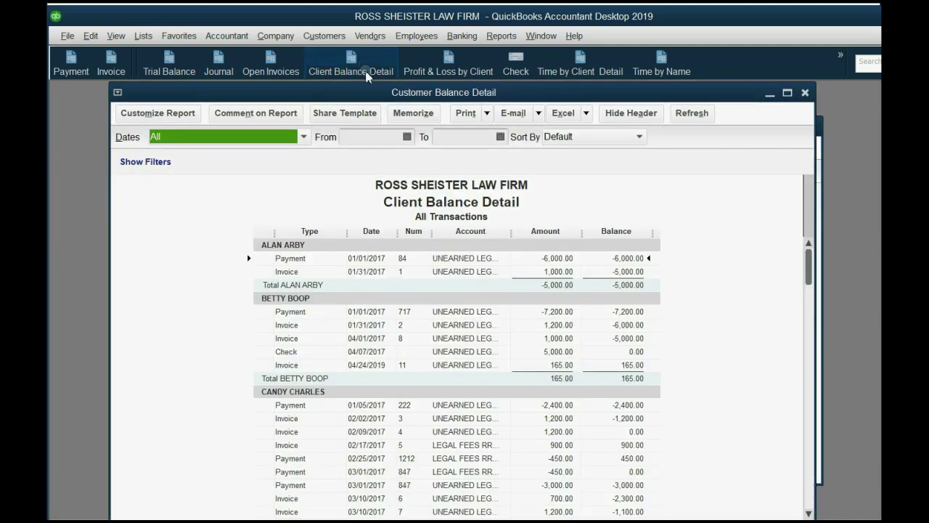
left_click(549, 365)
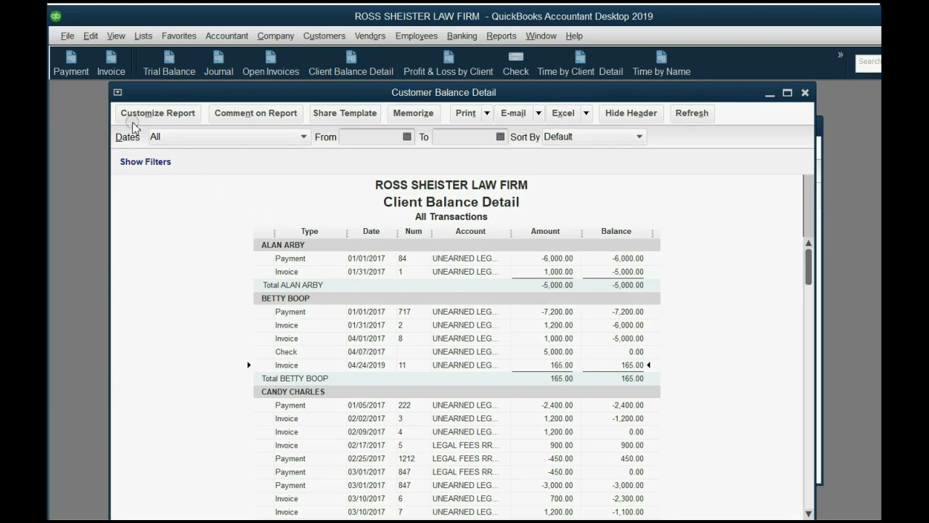
left_click(183, 65)
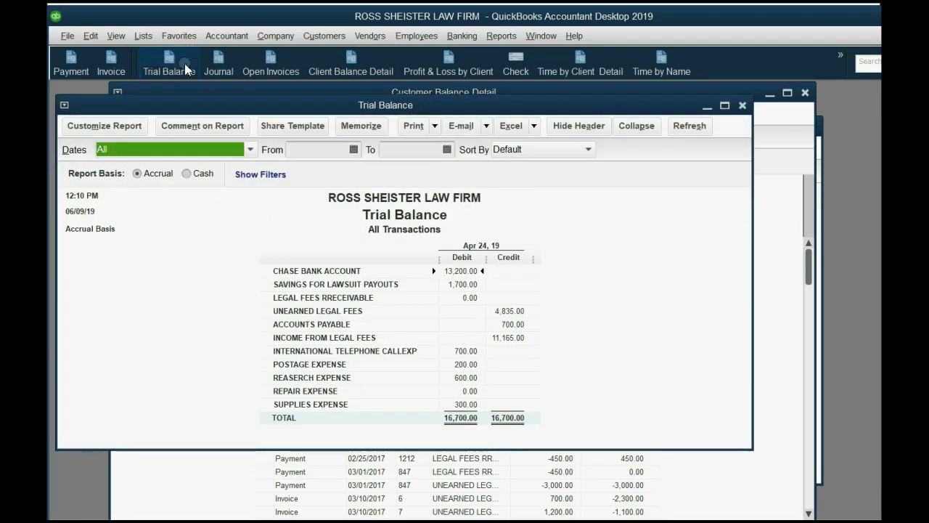
left_click(506, 311)
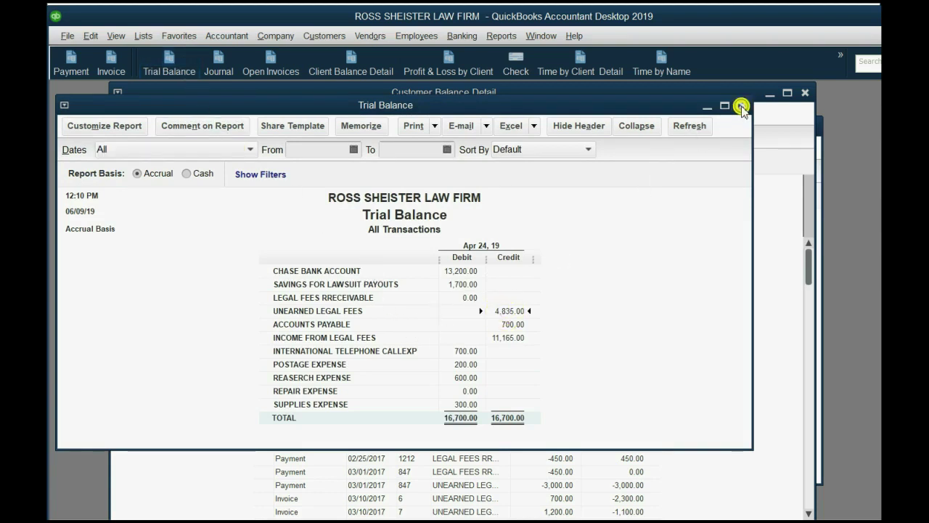
left_click(742, 106)
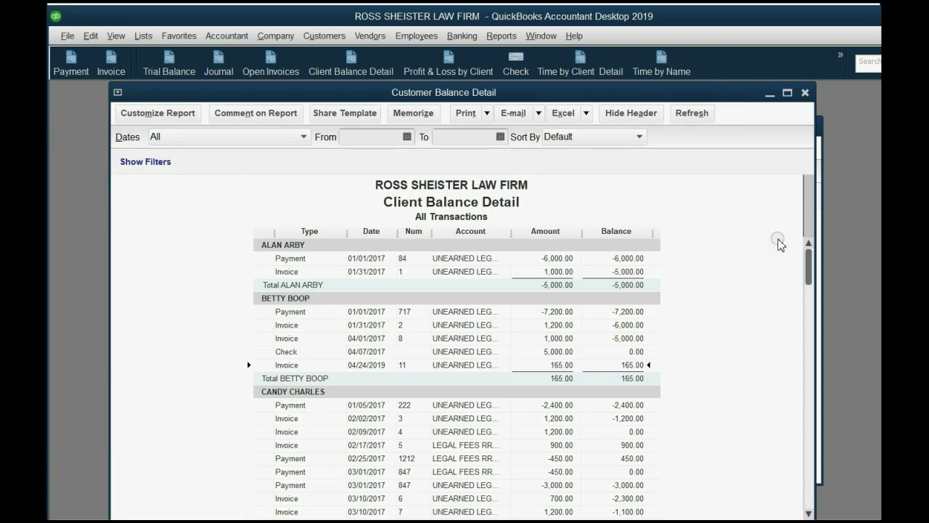
key("alt+Tab")
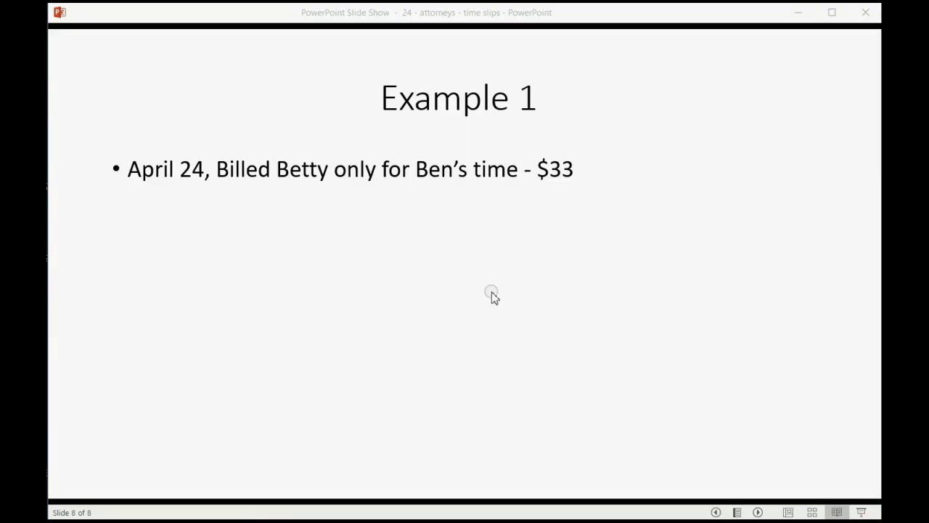
Reveal the April 25 example: bill Betty only for Lanna's time at $44
left_click(493, 296)
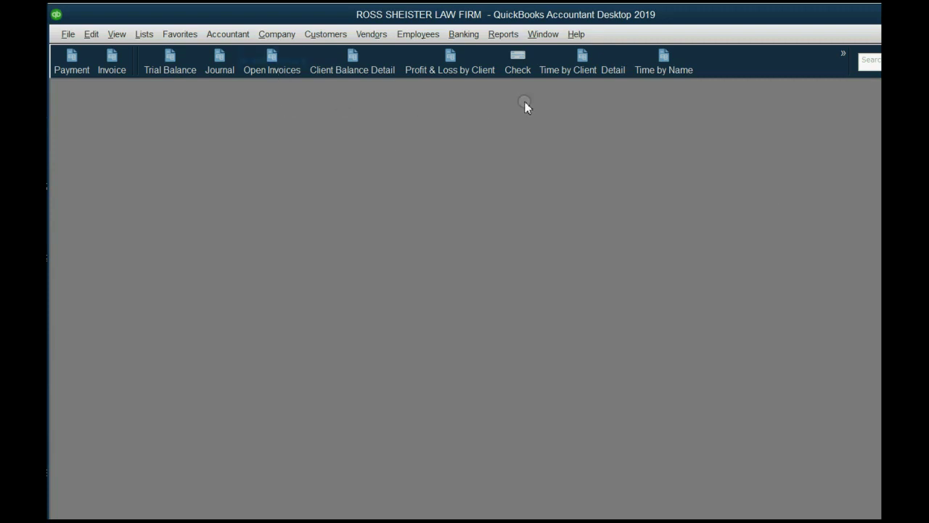
Check Lanna's unbilled 04/22/2019 slip, then start a Betty Boop invoice dated 04/25/2019
left_click(583, 64)
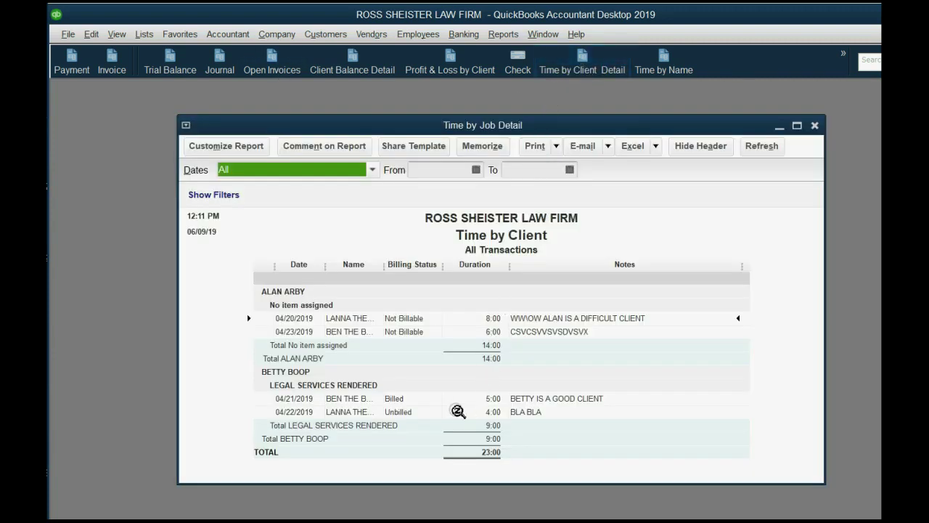
left_click(401, 411)
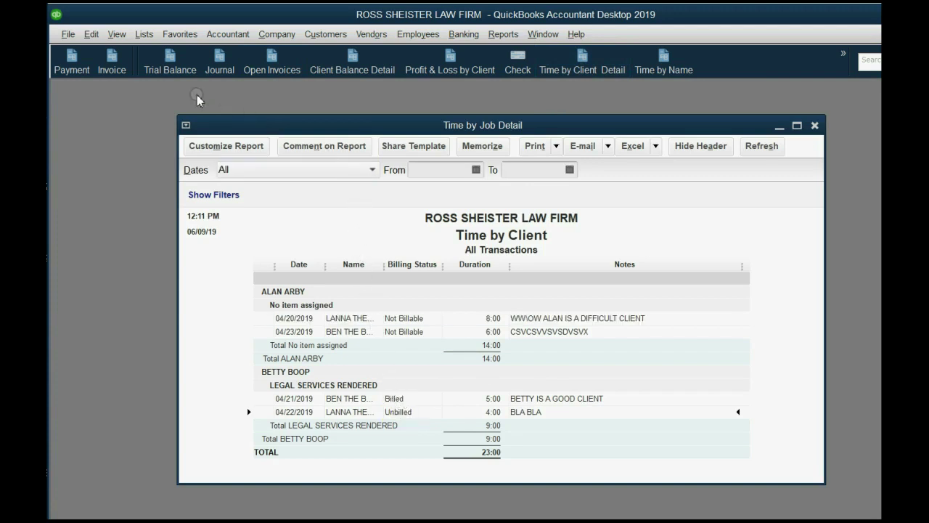
left_click(111, 61)
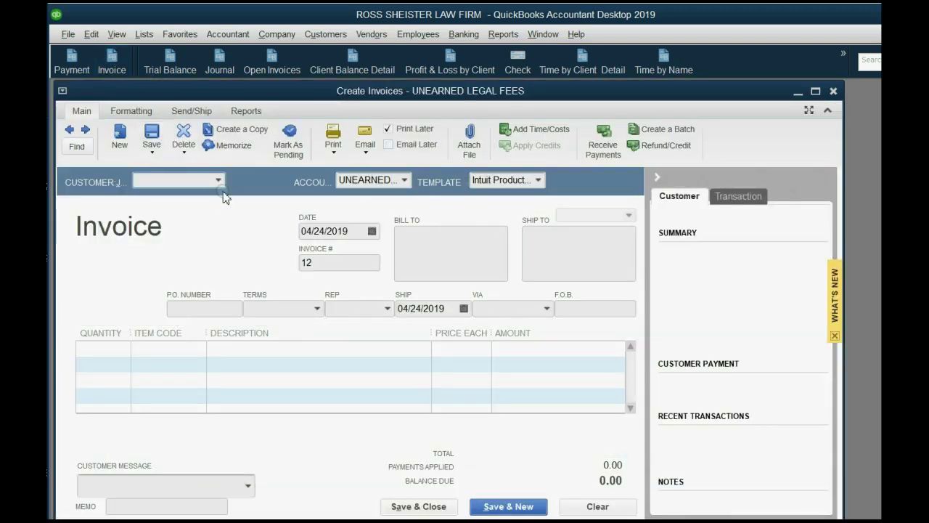
left_click(372, 231)
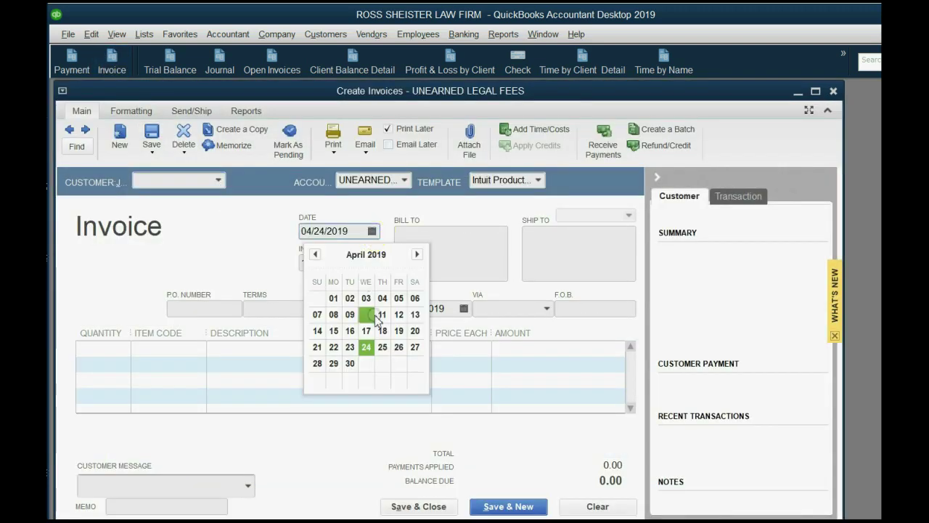
left_click(383, 348)
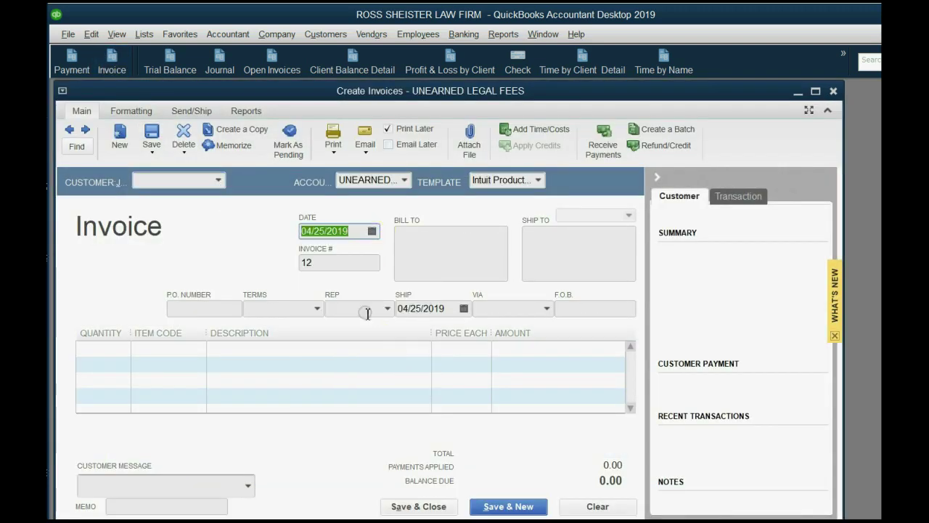
left_click(218, 180)
left_click(190, 245)
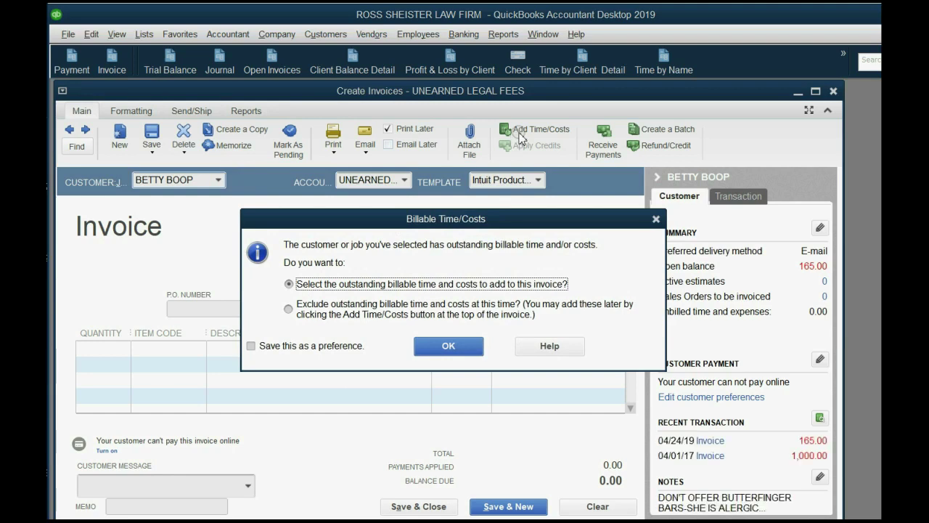
Add Lanna's 04/22/2019 four-hour slip to the invoice at 44.00 per hour, totalling 176.00
left_click(445, 347)
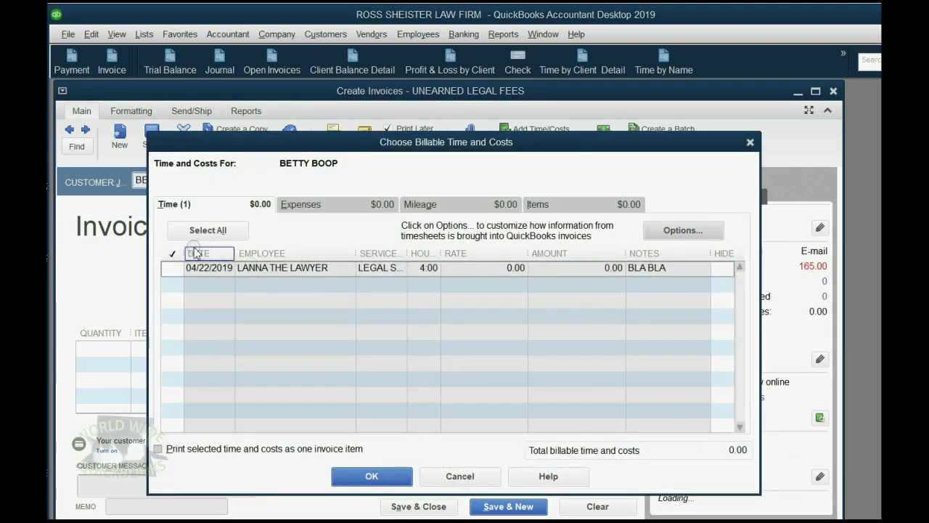
left_click(175, 270)
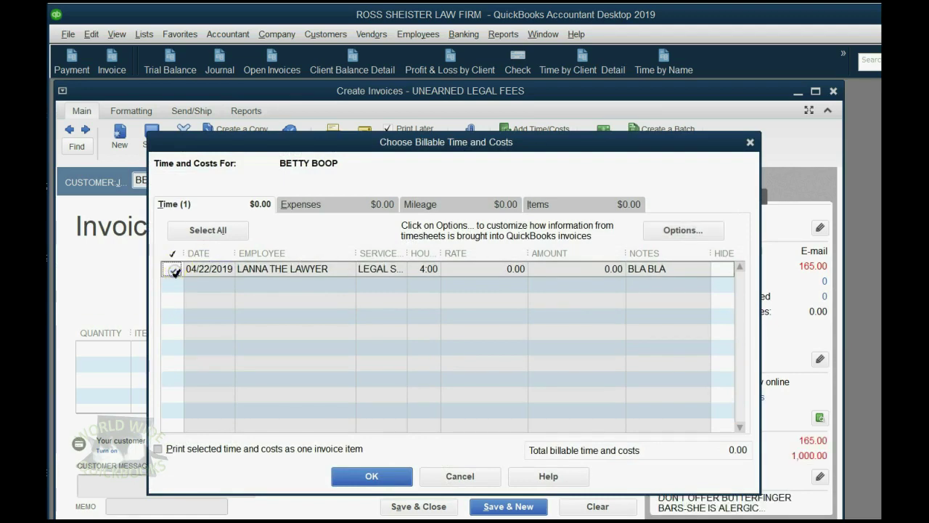
left_click(385, 478)
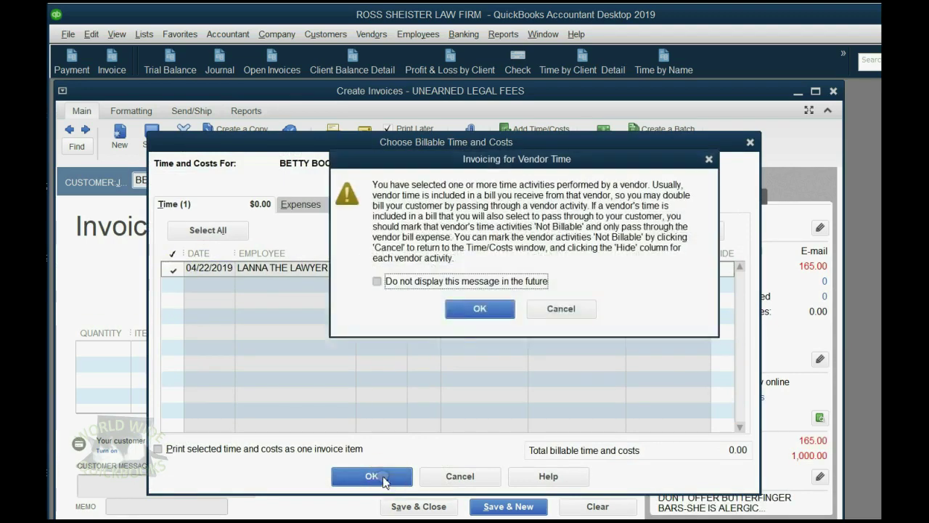
left_click(470, 311)
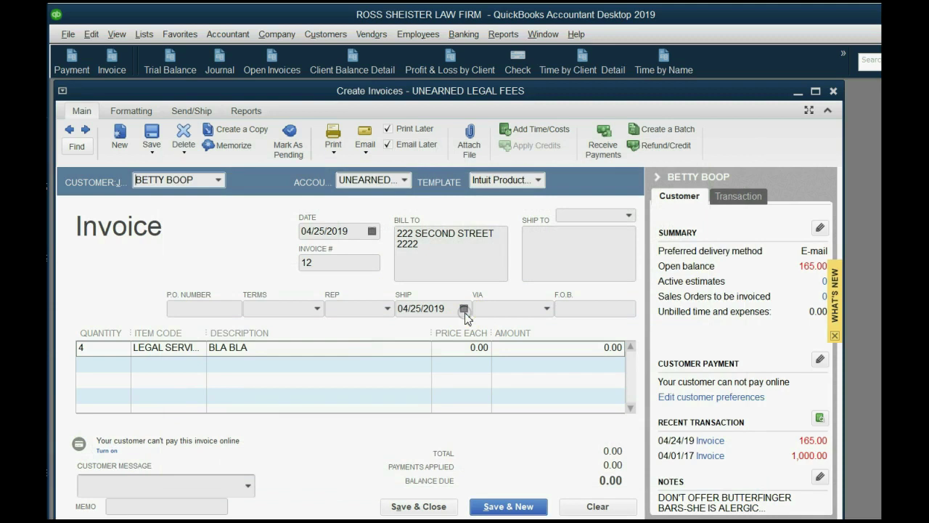
left_click(450, 348)
left_click_drag(466, 349, 507, 349)
type("44")
left_click(508, 349)
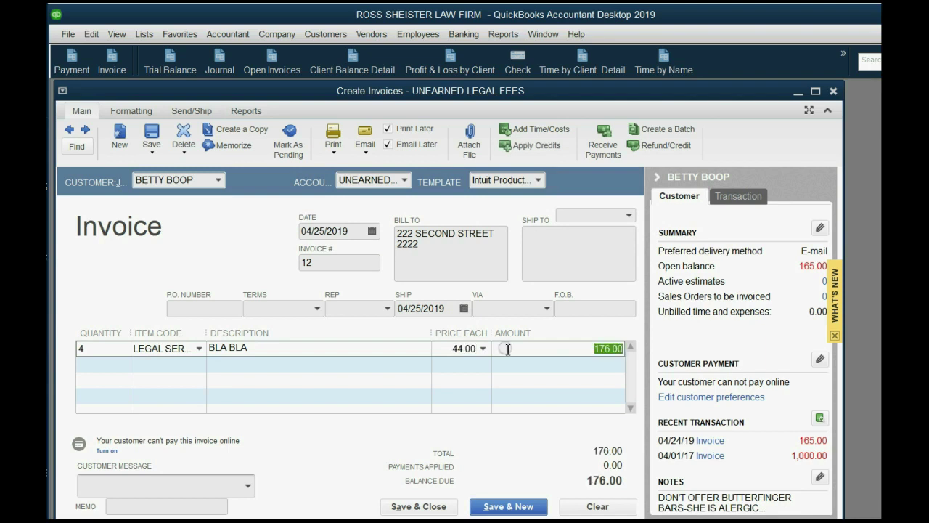
left_click(579, 349)
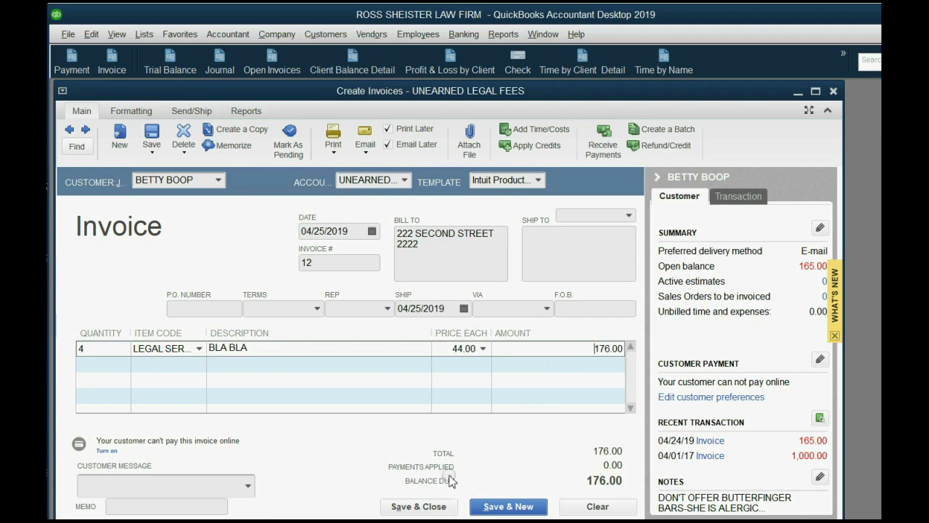
Save invoice #12 for 176.00 unemailed, ignoring spelling flags and accepting the available-credits prompt
left_click(424, 507)
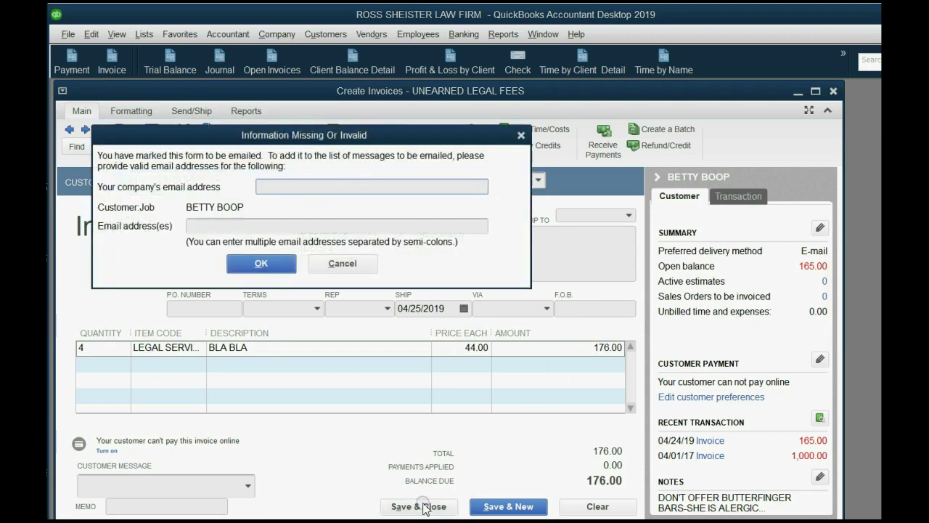
left_click(337, 264)
left_click(407, 145)
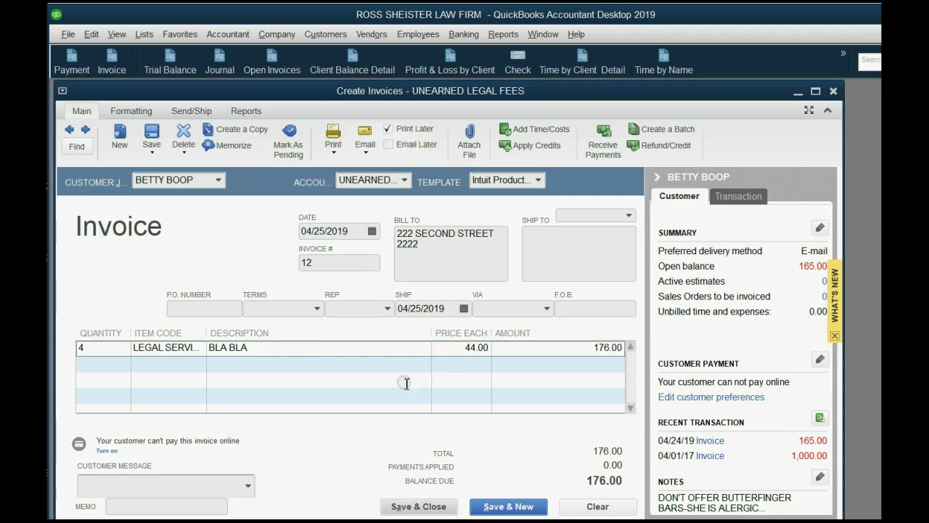
left_click(425, 511)
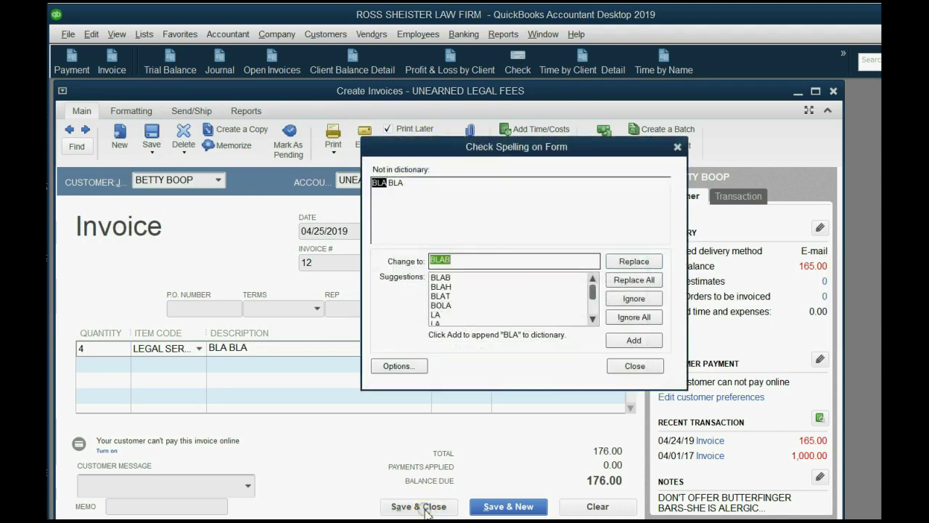
left_click(626, 321)
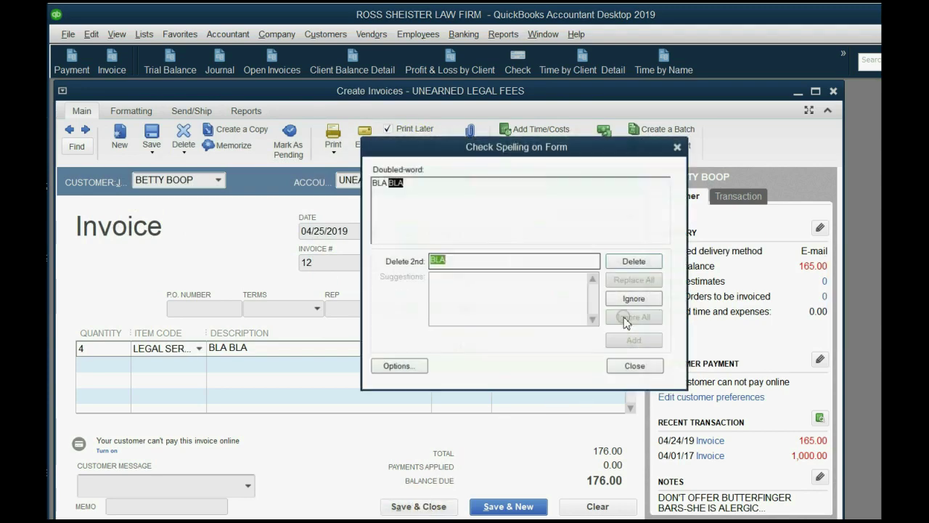
left_click(678, 147)
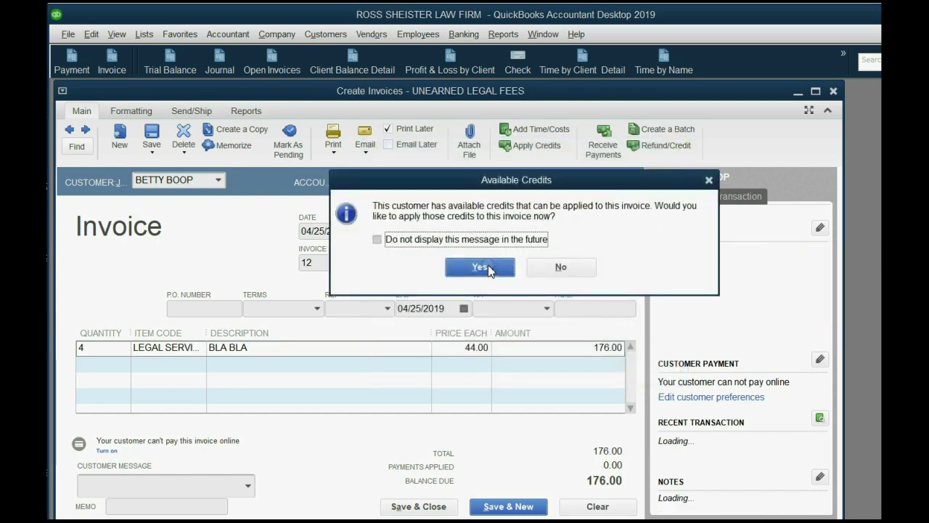
left_click(552, 267)
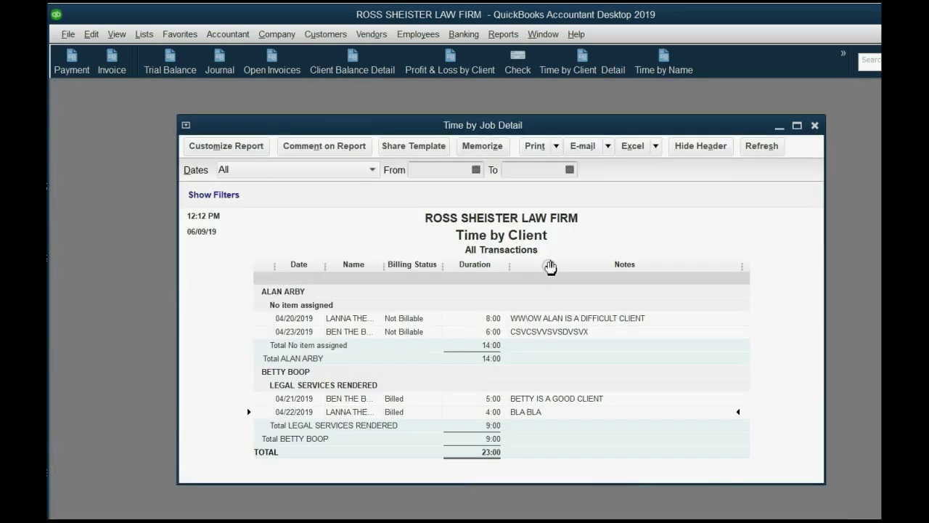
Widen the Name column, review Ben's 04/21/2019 time entry, and close the Time by Client report
double_click(399, 412)
left_click_drag(385, 268, 425, 267)
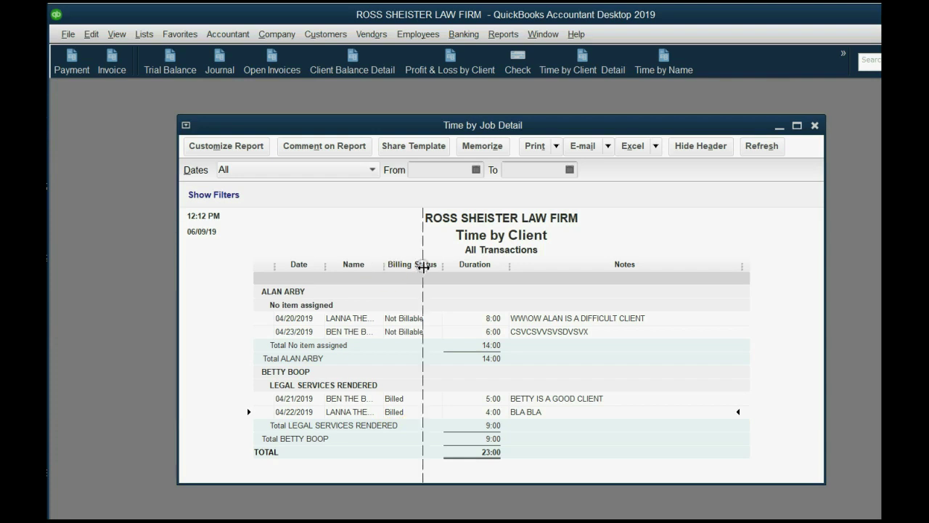
double_click(349, 402)
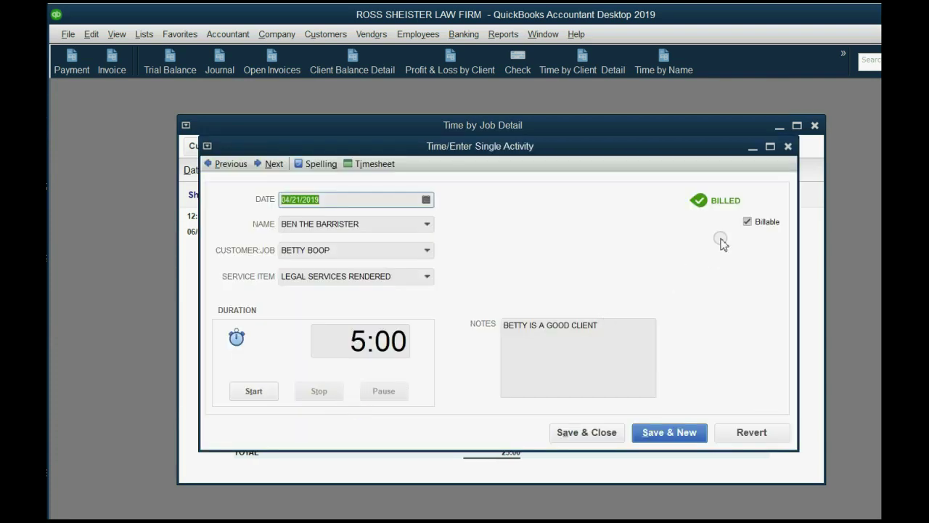
left_click(788, 146)
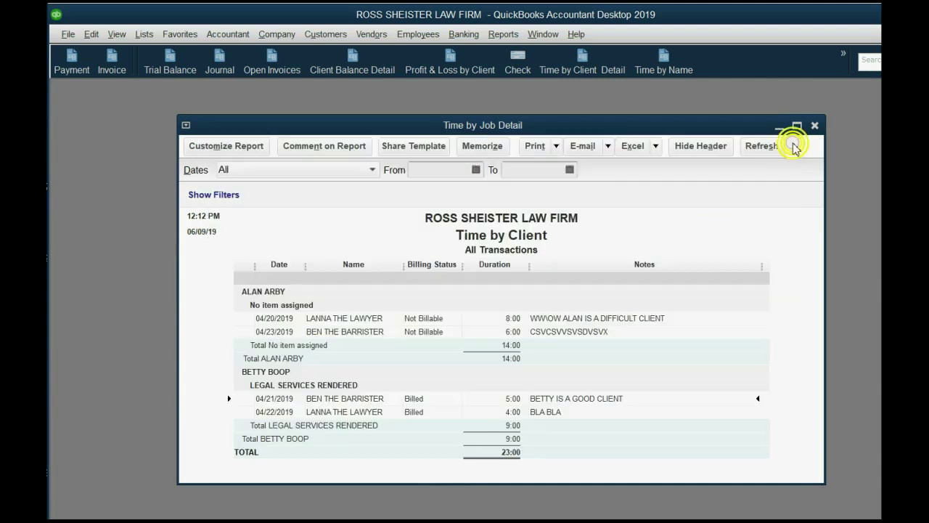
left_click(815, 126)
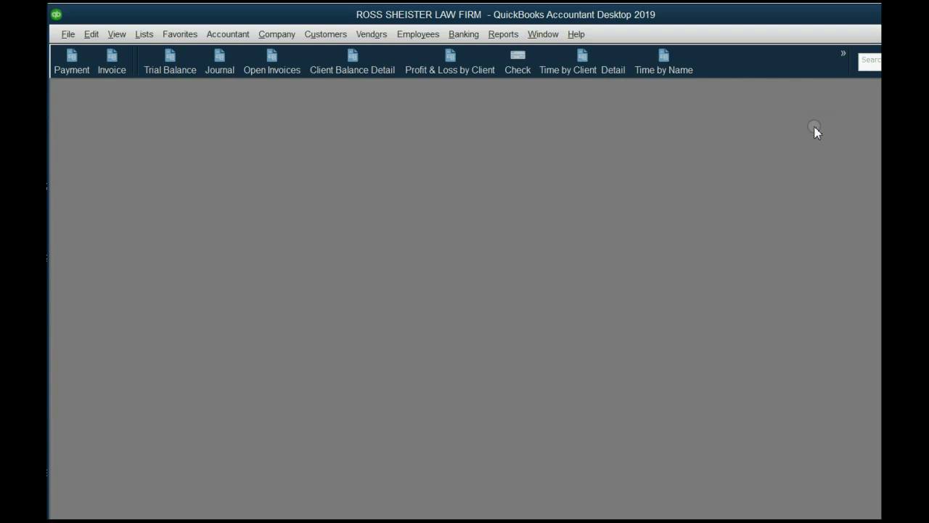
Review Betty Boop's 04/24 and 04/25/2019 invoices in the Client Balance Detail report
left_click(363, 67)
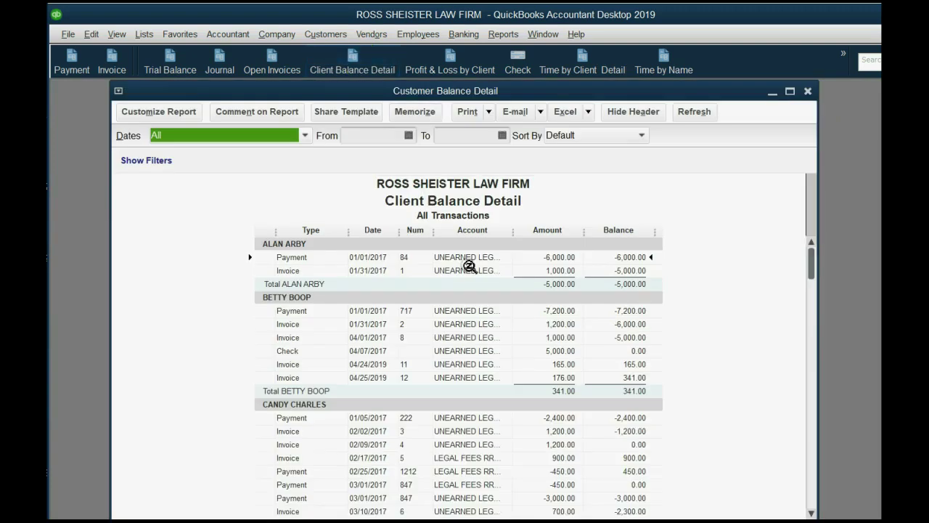
left_click(638, 365)
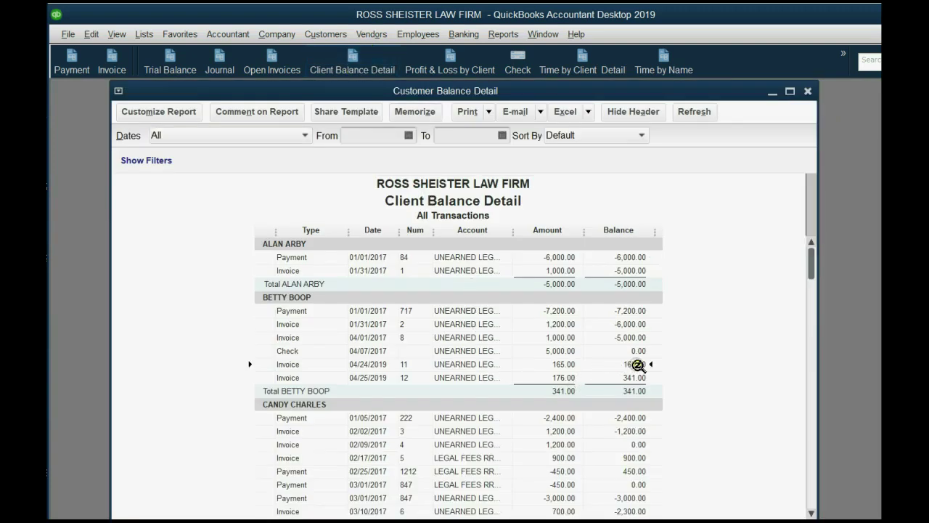
left_click(561, 379)
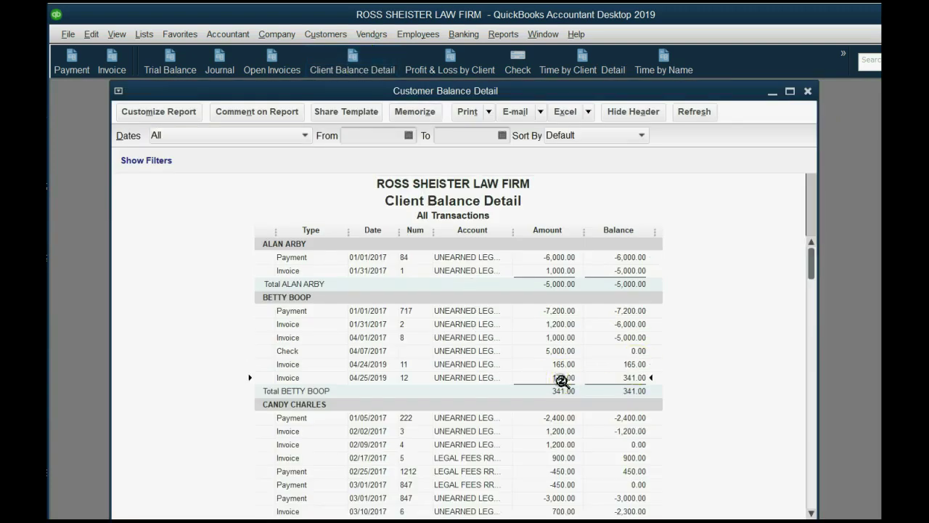